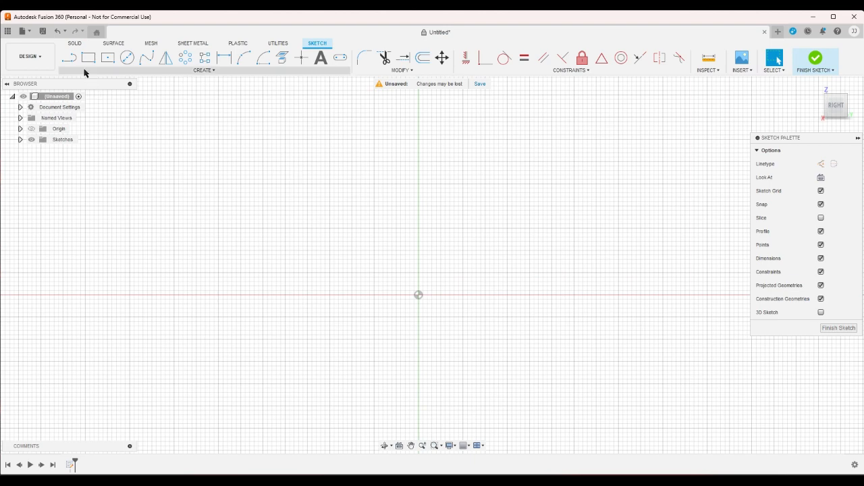
left_click(70, 59)
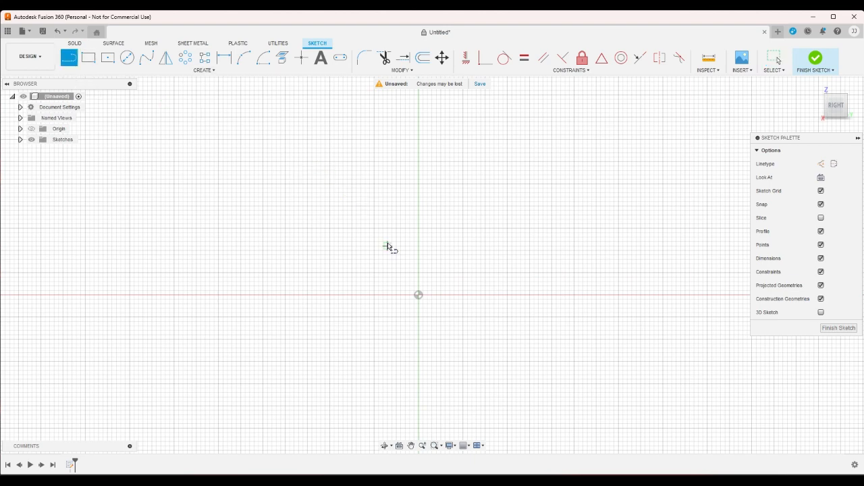
left_click(418, 295)
left_click(419, 241)
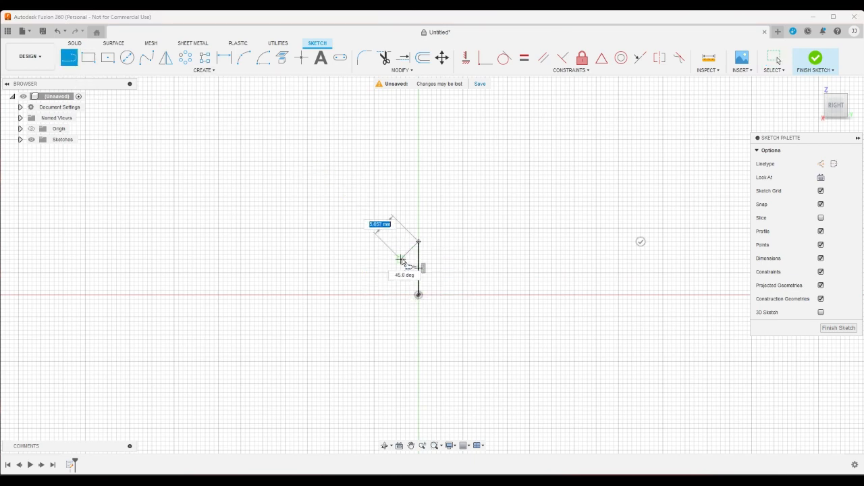
right_click(390, 271)
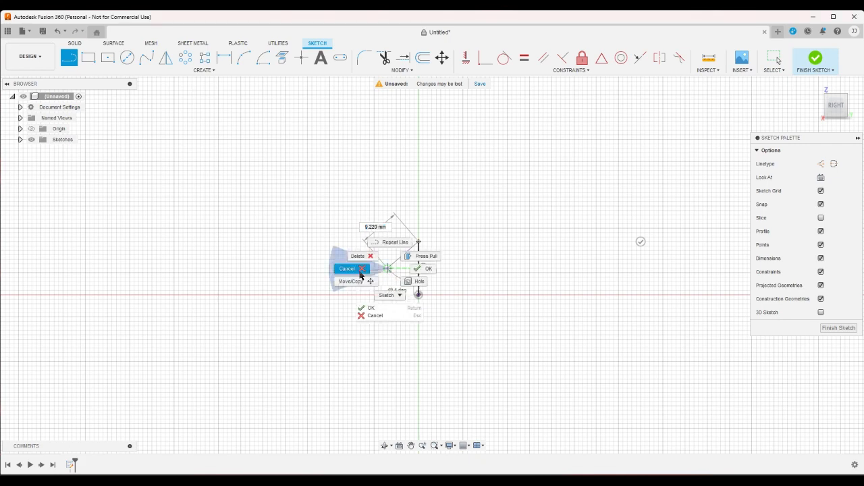
left_click(361, 269)
key("ctrl+z")
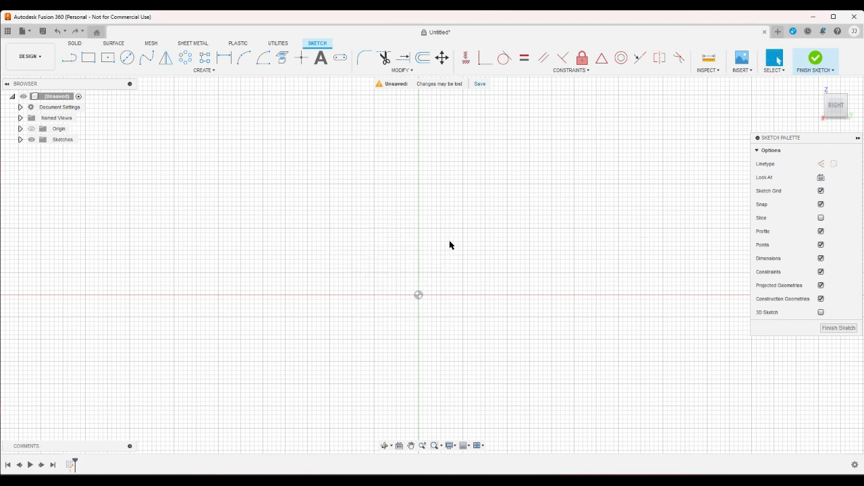
Step: Sketch a three-point arc from the origin to a point about 14 mm directly above it, bulging left with a radius of about 7.4 mm
left_click(248, 65)
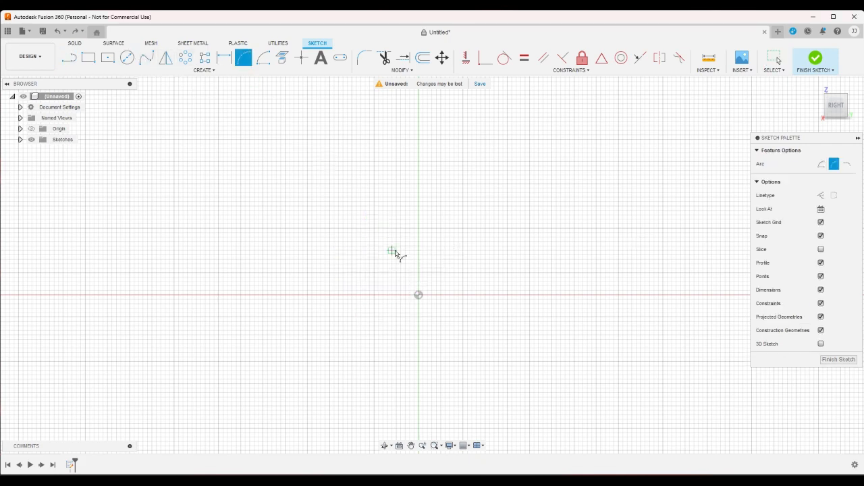
left_click(418, 295)
left_click(419, 232)
left_click(398, 267)
Step: Draw a horizontal line about 20 mm long from the origin to the right, away from the arc
left_click(70, 58)
left_click(419, 295)
left_click(507, 295)
right_click(451, 315)
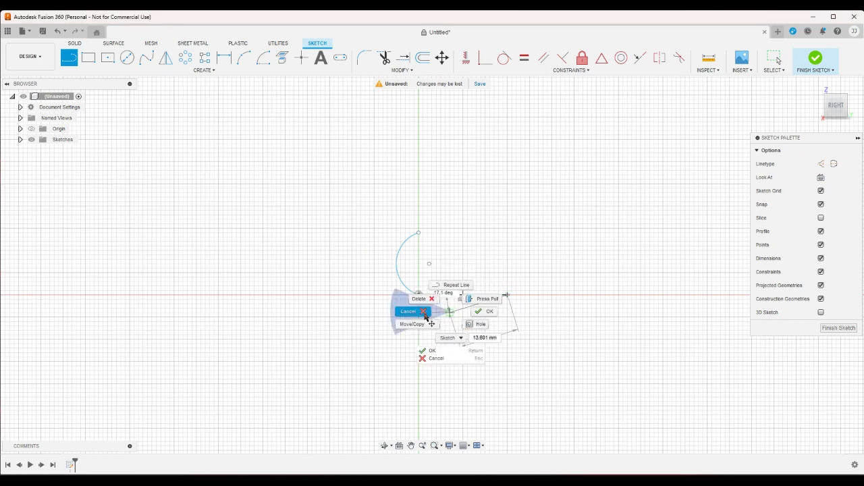
left_click(426, 316)
Step: Draw a vertical line about 7 mm long upward from the free end of the horizontal line
left_click(69, 58)
left_click(508, 295)
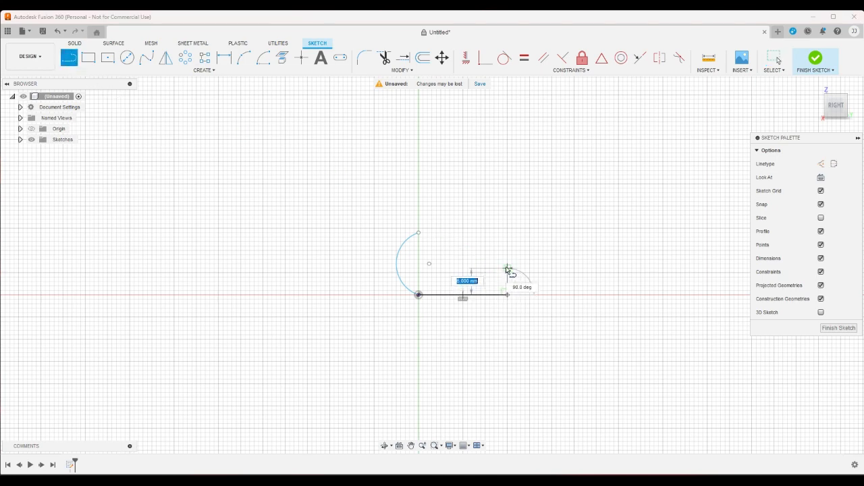
left_click(508, 264)
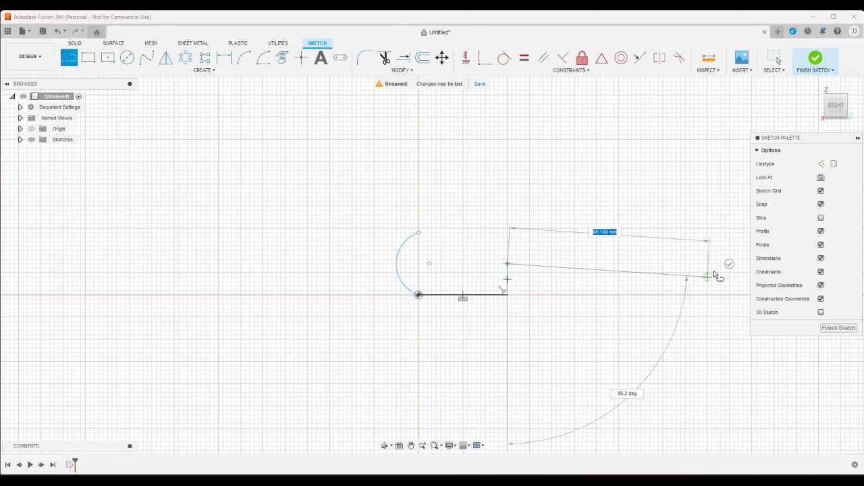
key("Escape")
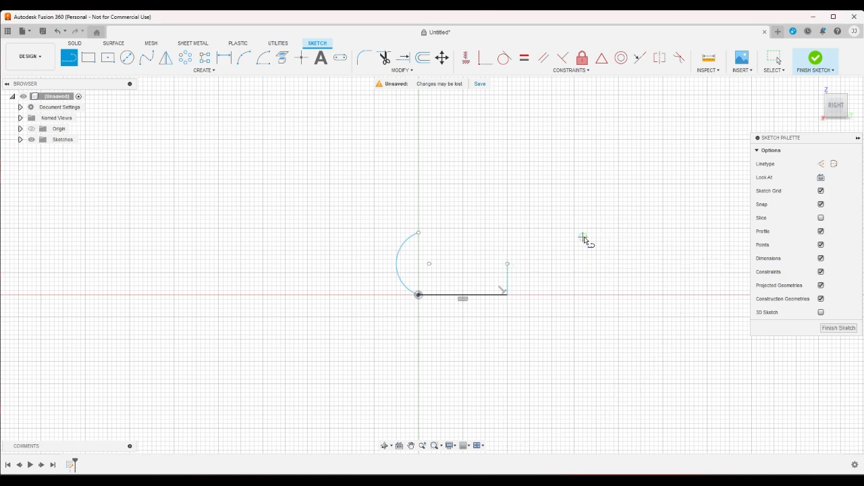
right_click(540, 226)
left_click(517, 228)
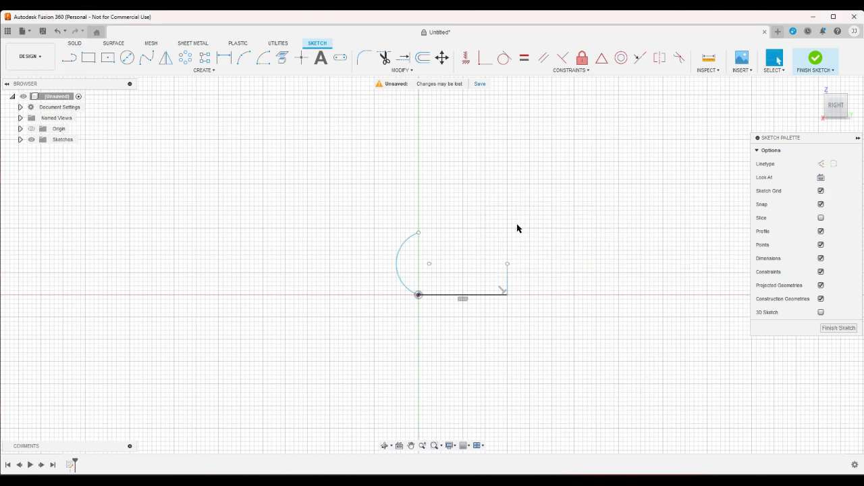
Step: Convert the short vertical line to a construction line
scroll(367, 177, "up", 2)
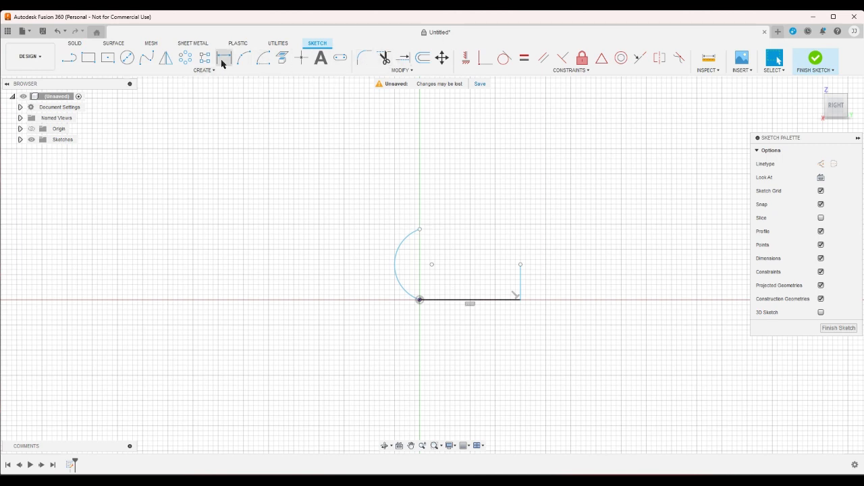
left_click(521, 276)
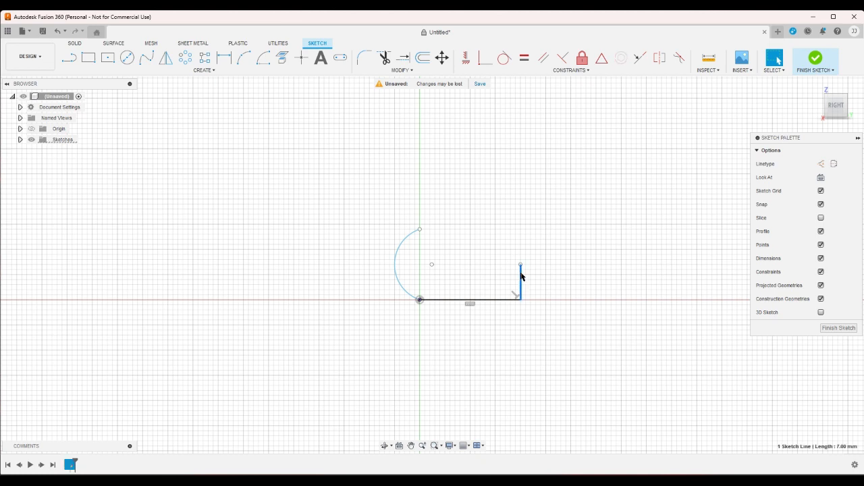
key("x")
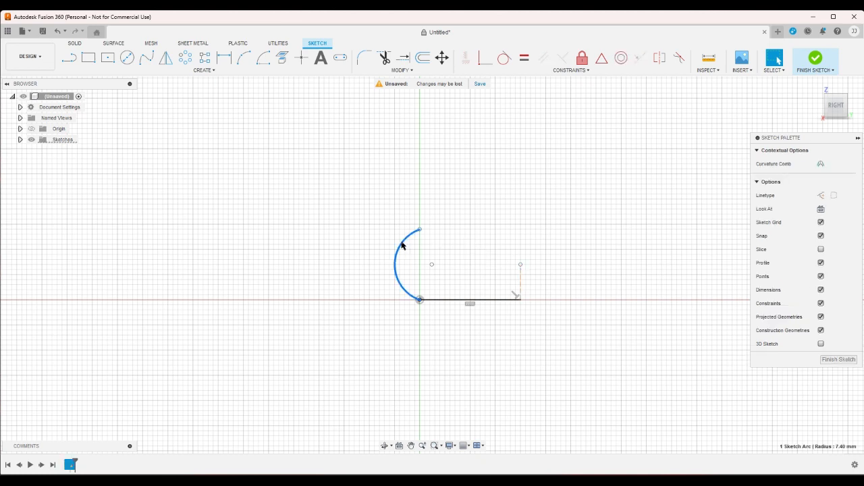
Step: Mirror the arc and the horizontal base line about the vertical construction line
left_click(166, 58)
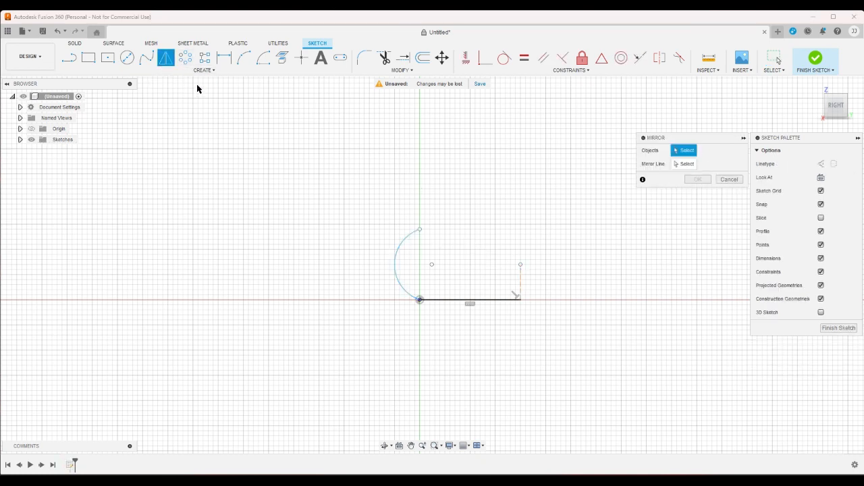
left_click(397, 250)
left_click(450, 302)
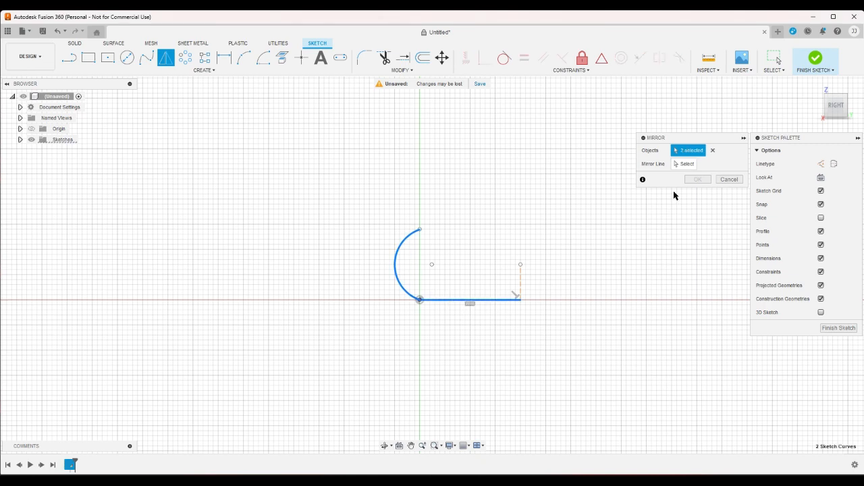
left_click(686, 163)
left_click(520, 283)
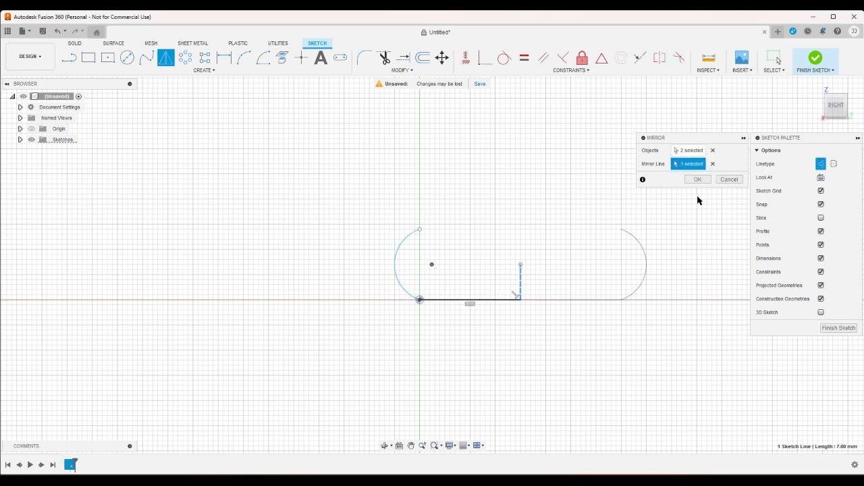
left_click(697, 179)
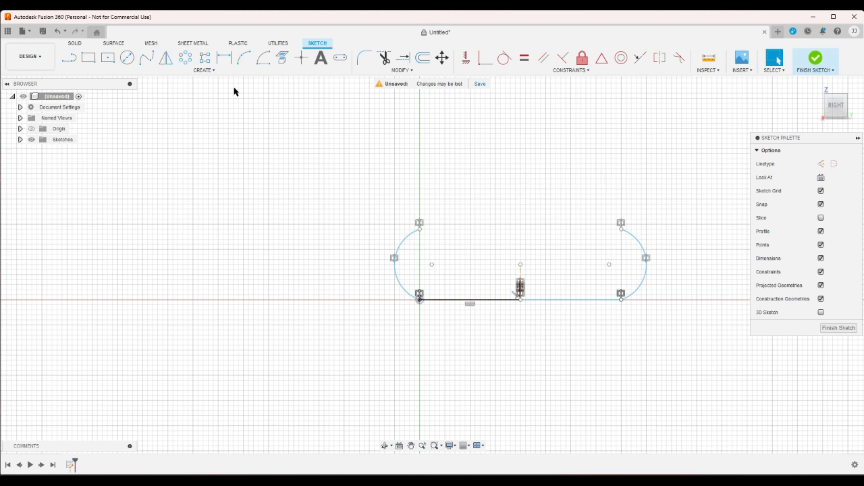
Step: Dimension the horizontal distance between the two arcs' upper endpoints, trying 53 mm and undoing that value
key("d")
left_click(419, 229)
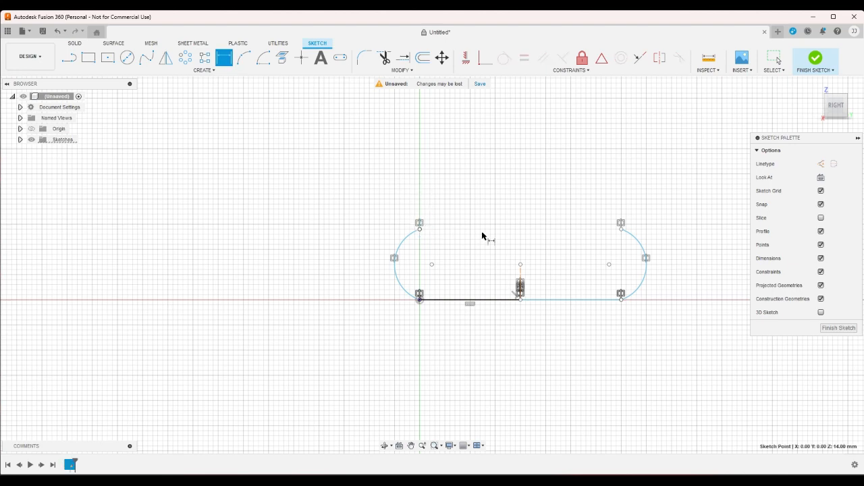
left_click(621, 229)
left_click(540, 204)
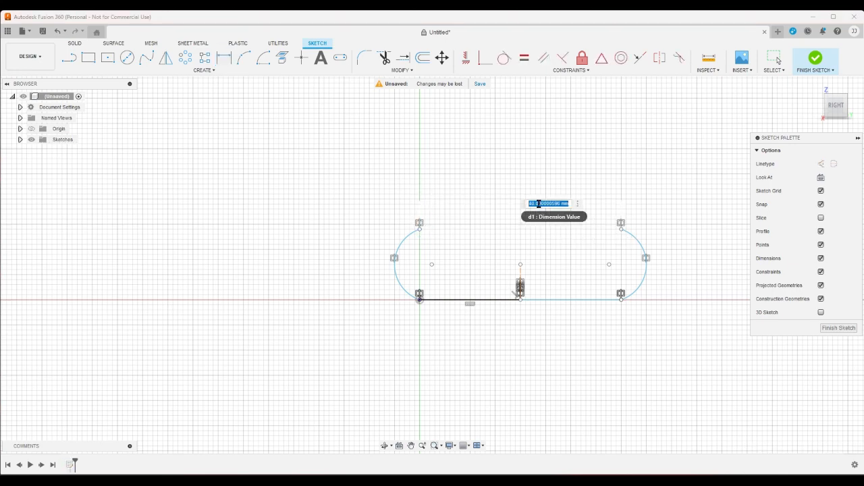
type("53")
key("Return")
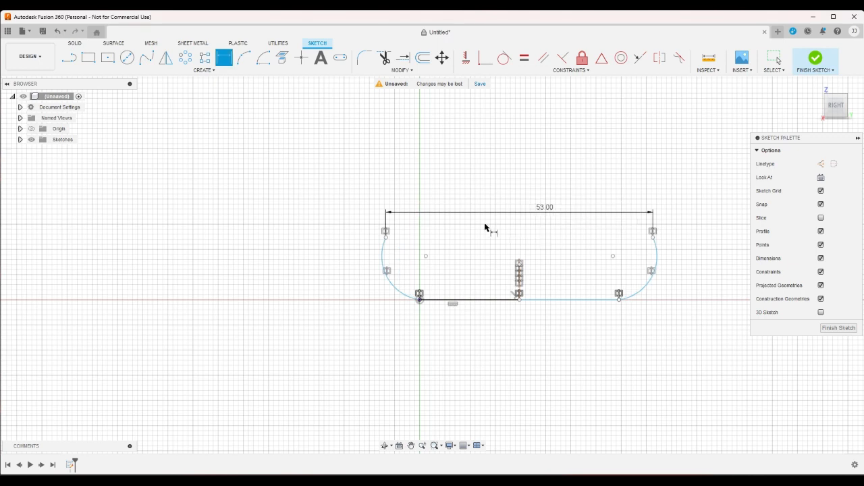
key("ctrl+z")
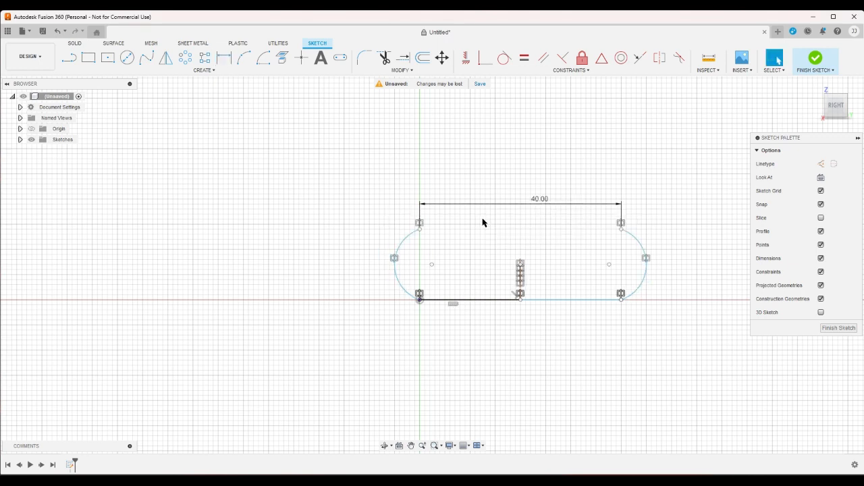
Step: Draw horizontal lines through the two arc centres, reaching the outermost points of the left and right arcs
left_click(68, 58)
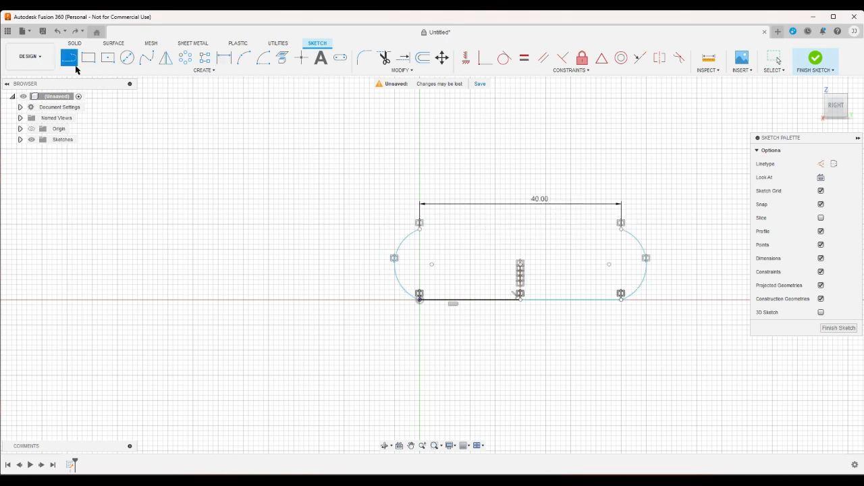
left_click(434, 265)
left_click(611, 266)
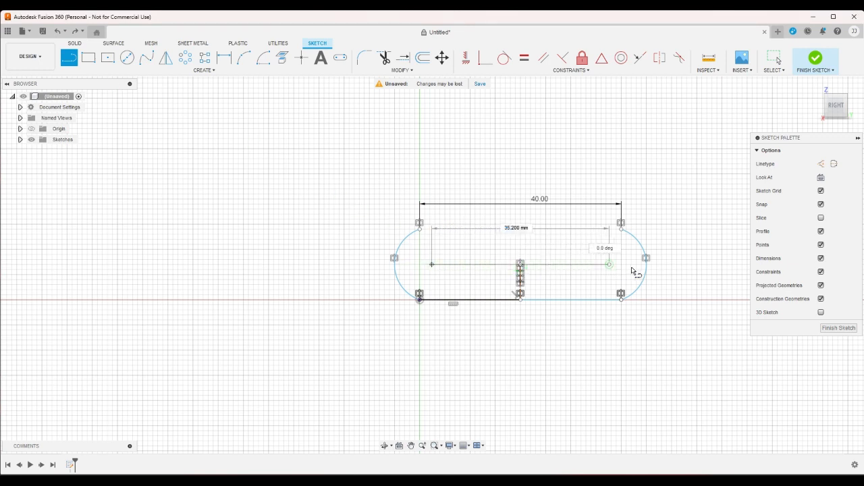
key("Escape")
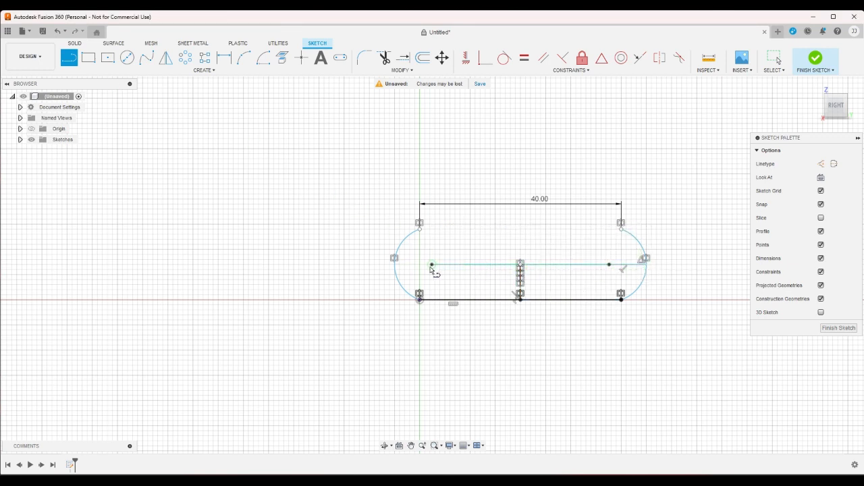
left_click(306, 262)
right_click_drag(351, 264, 355, 264)
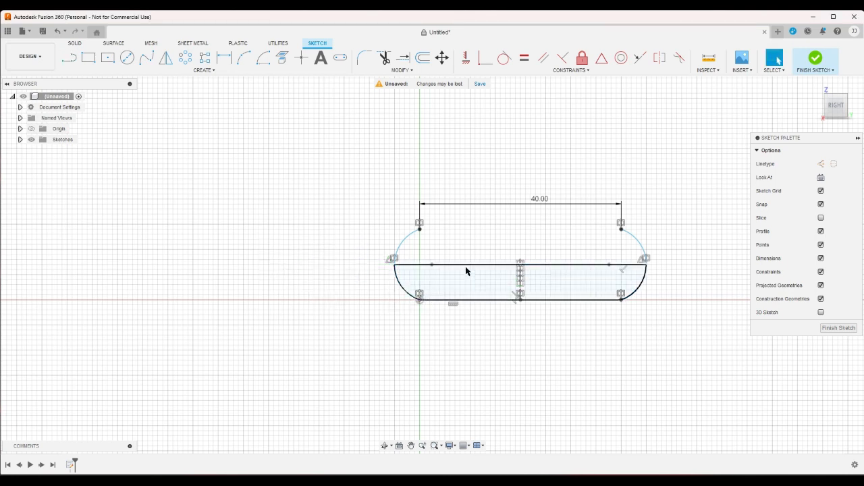
Step: Convert the horizontal line segments through the arc centres to construction lines
left_click(466, 272)
left_click(491, 356)
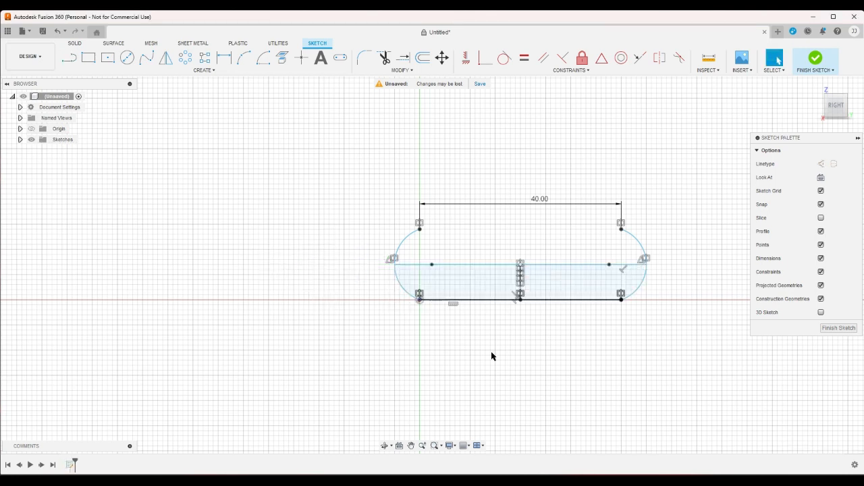
left_click(473, 265)
left_click(415, 265)
left_click(623, 266, "ctrl")
key("x")
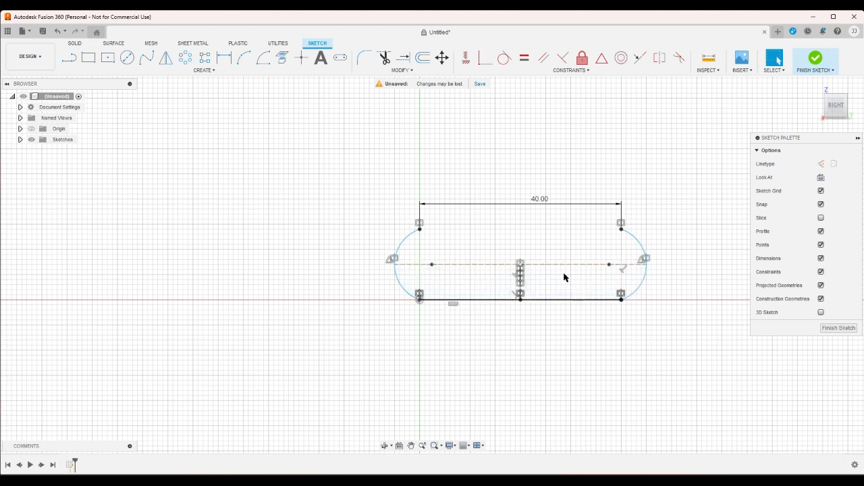
Step: Dimension the overall width between the outermost points of the two arcs as 78 mm
left_click(224, 57)
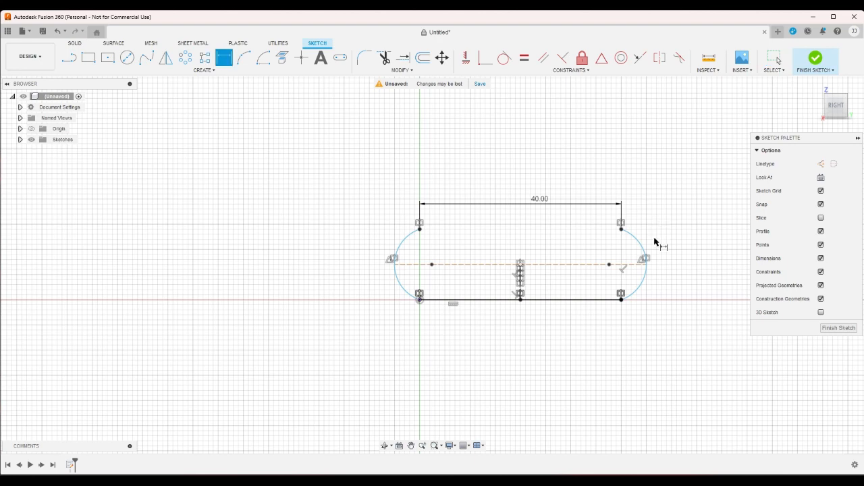
left_click(646, 262)
left_click(395, 263)
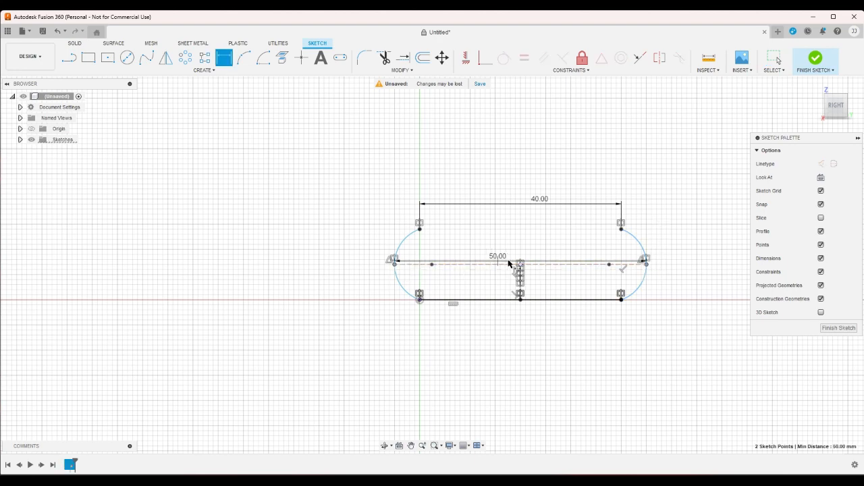
left_click(531, 336)
type("1")
key("Return")
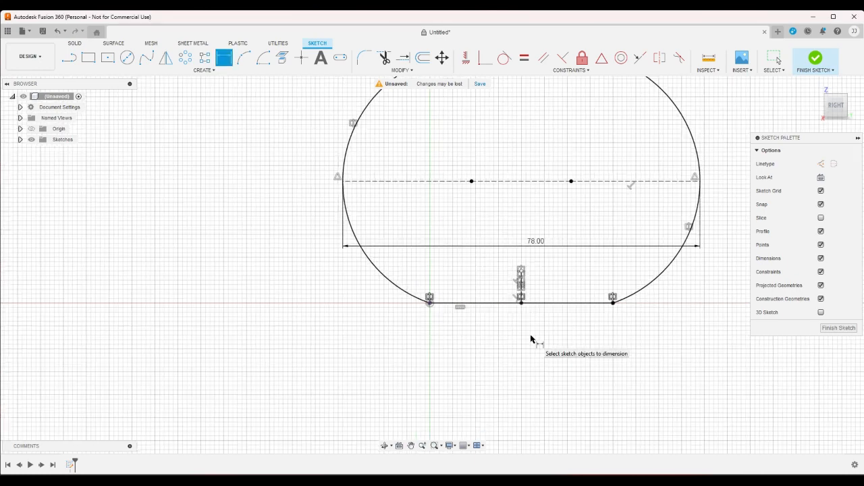
scroll(531, 339, "down", 3)
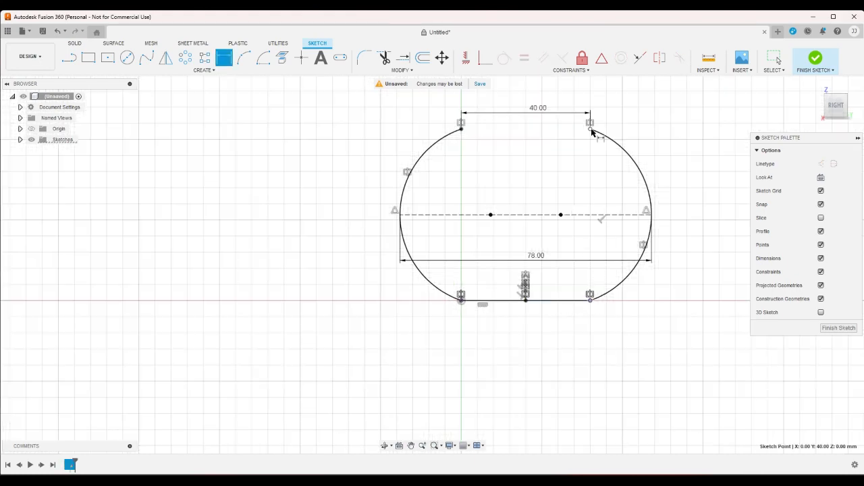
left_click(591, 130)
right_click(657, 156)
left_click(681, 153)
Step: Dimension the vertical distance between the right arc's upper and lower endpoints as 28 mm
left_click(224, 58)
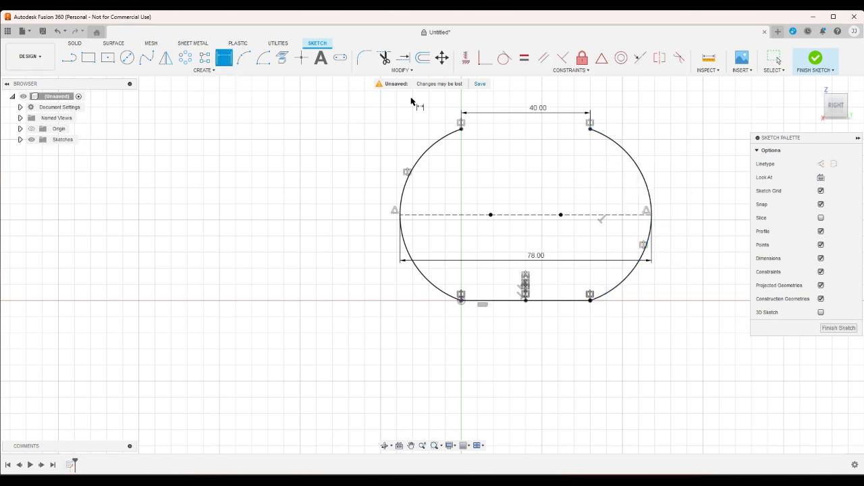
left_click(590, 301)
left_click(689, 237)
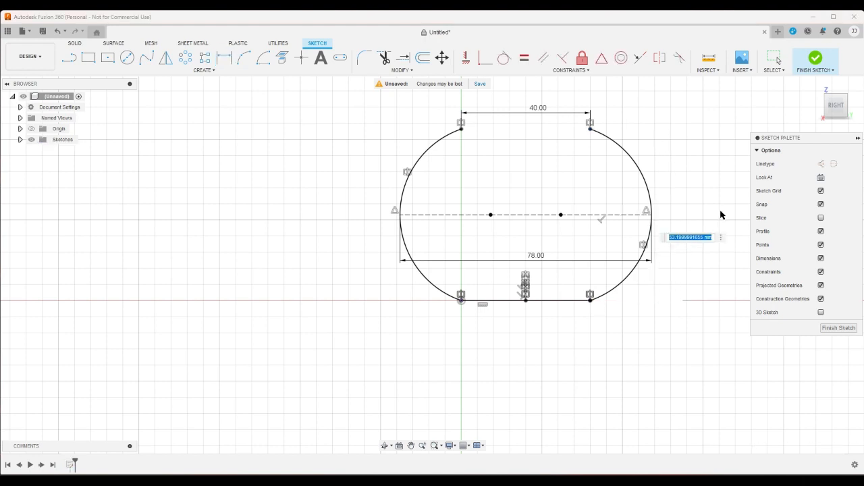
type("28")
key("Return")
right_click(628, 189)
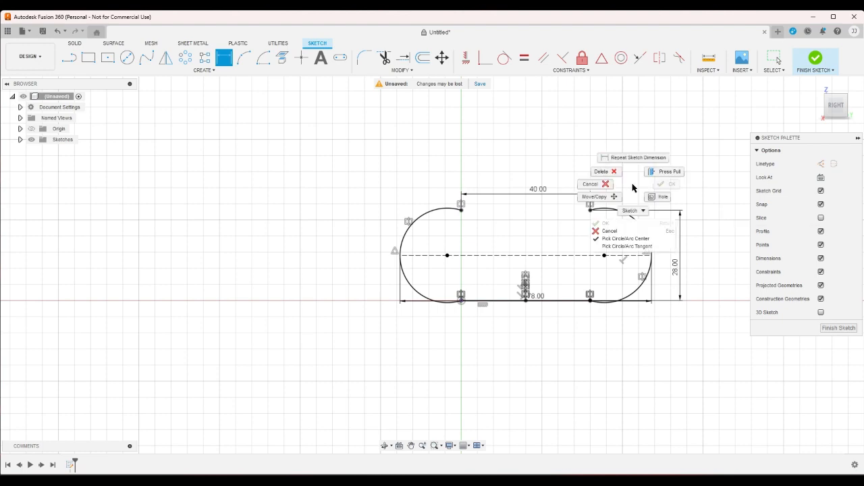
left_click(603, 185)
Step: Delete the right and left arcs from the sketch
scroll(623, 228, "up", 2)
left_click(653, 235)
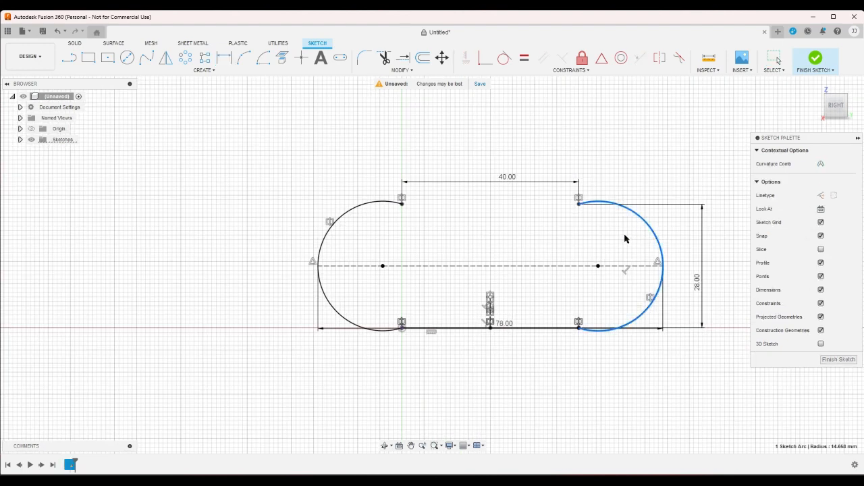
left_click(663, 266)
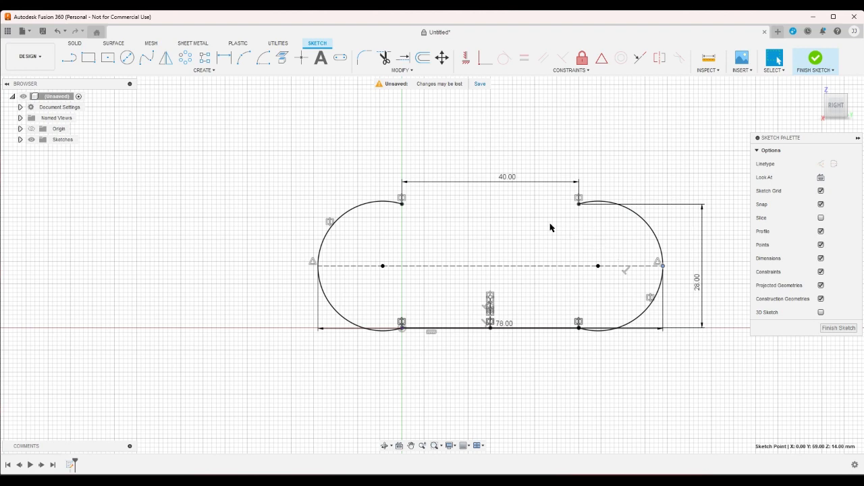
left_click(625, 210)
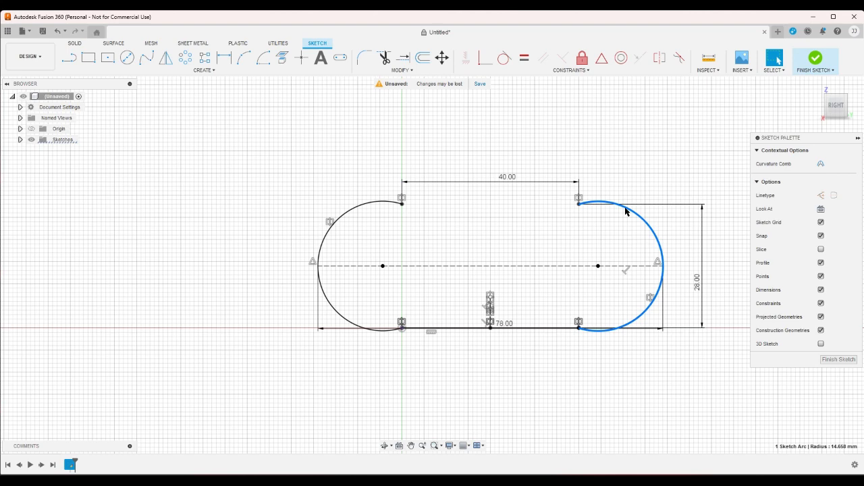
key("Delete")
left_click(341, 223)
key("Delete")
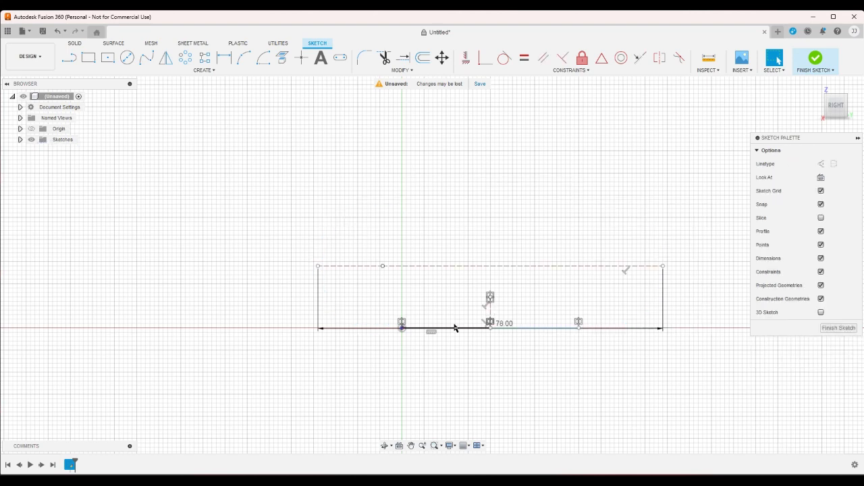
Step: Delete the remaining base lines and construction lines to clear the sketch around the origin
key("Delete")
left_click(530, 329)
key("Delete")
left_click(497, 268)
key("Delete")
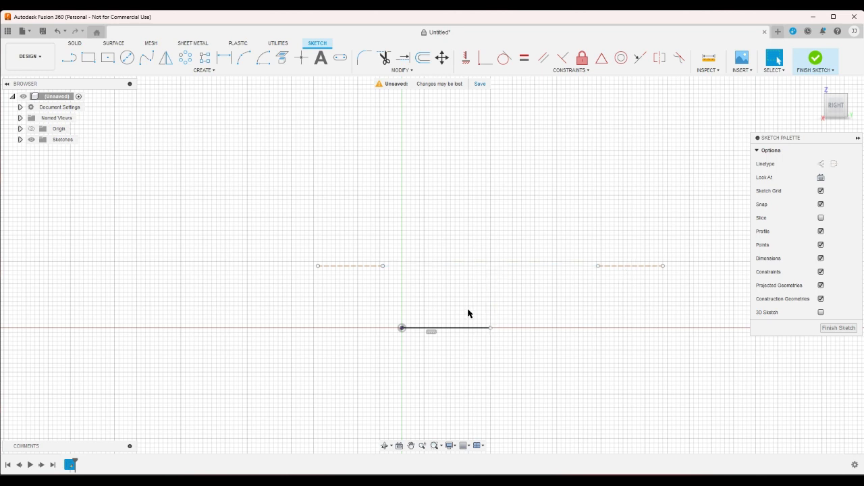
left_click(464, 328)
key("Delete")
left_click(631, 266)
key("Delete")
left_click(367, 266)
key("Delete")
left_click(69, 60)
left_click(402, 328)
right_click(561, 332)
left_click(531, 335)
Step: Draw a 78 mm horizontal line above the origin
left_click(71, 59)
left_click(490, 225)
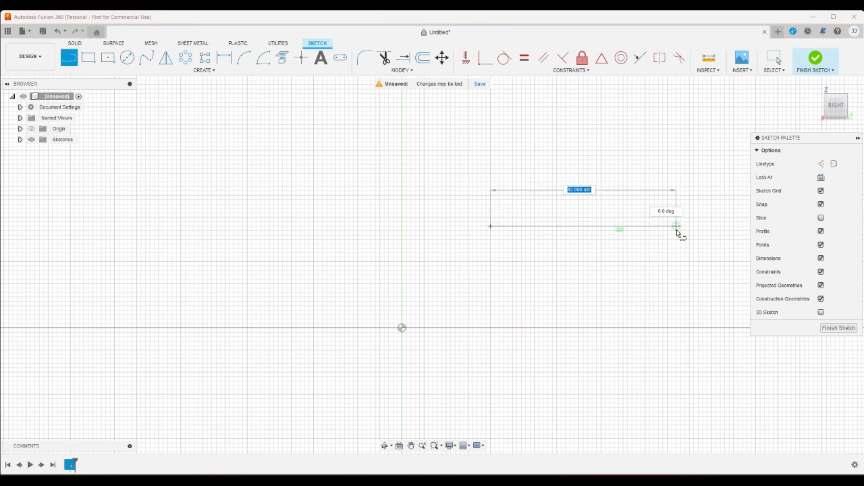
key("Return")
key("Escape")
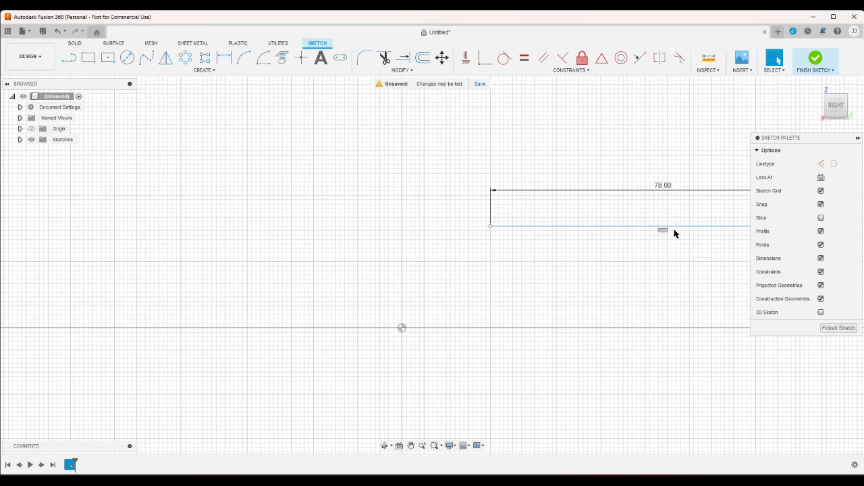
scroll(399, 191, "down", 3)
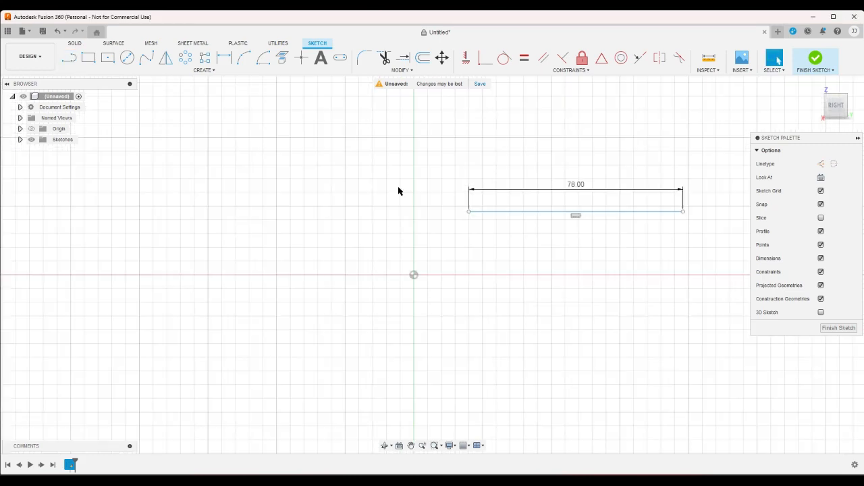
Step: Draw a 53 mm horizontal construction line above the 78 mm line and undo it
left_click(69, 58)
scroll(539, 178, "up", 3)
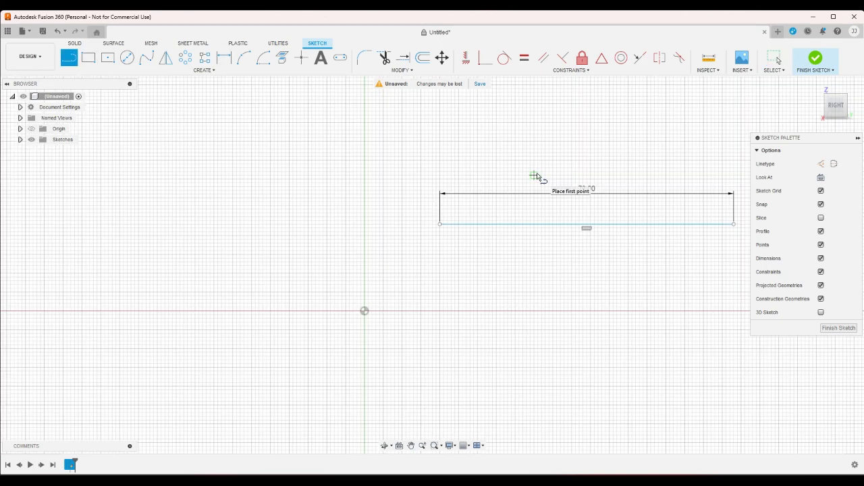
left_click(531, 174)
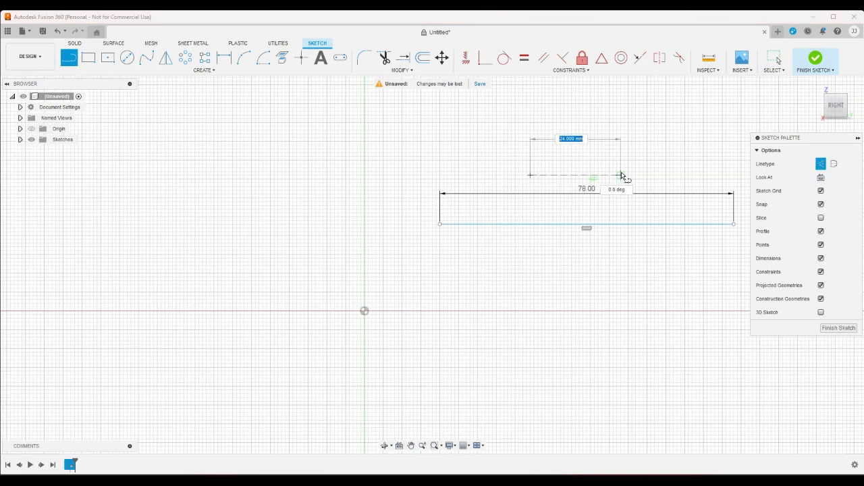
type("53")
key("Return")
key("Escape")
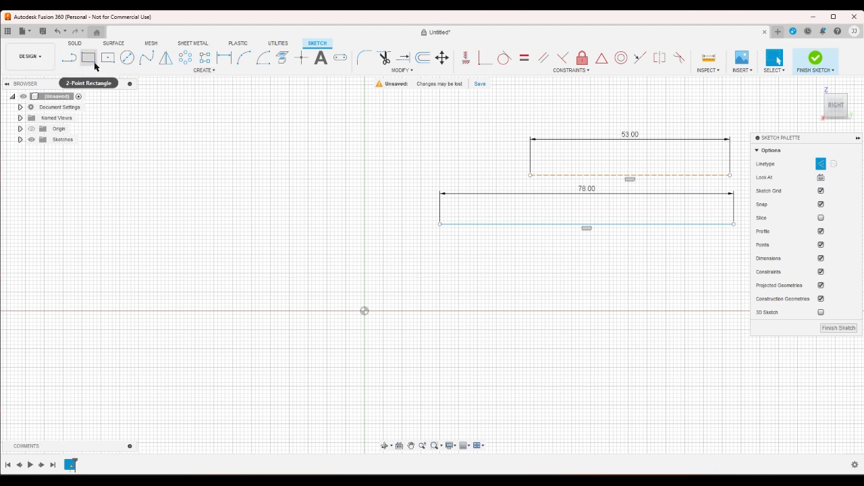
key("ctrl+z")
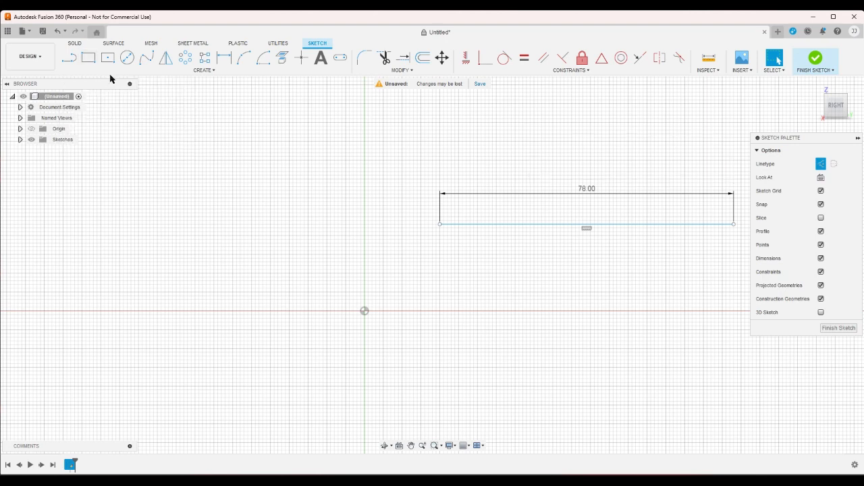
Step: Draw a two-point construction rectangle about 33 mm high across the 78 mm line
left_click(88, 57)
left_click(497, 160)
left_click(622, 283)
Step: Dimension the construction rectangle as 53 mm wide and 28 mm high
key("d")
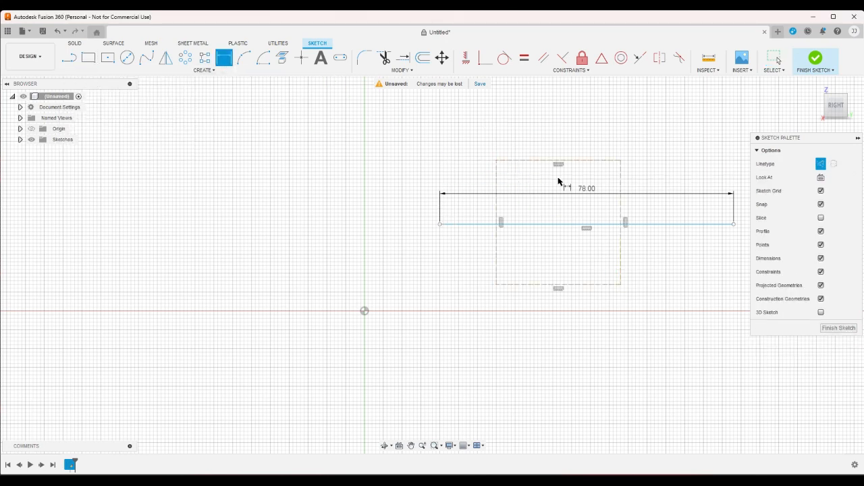
left_click(555, 163)
left_click(556, 154)
type("53")
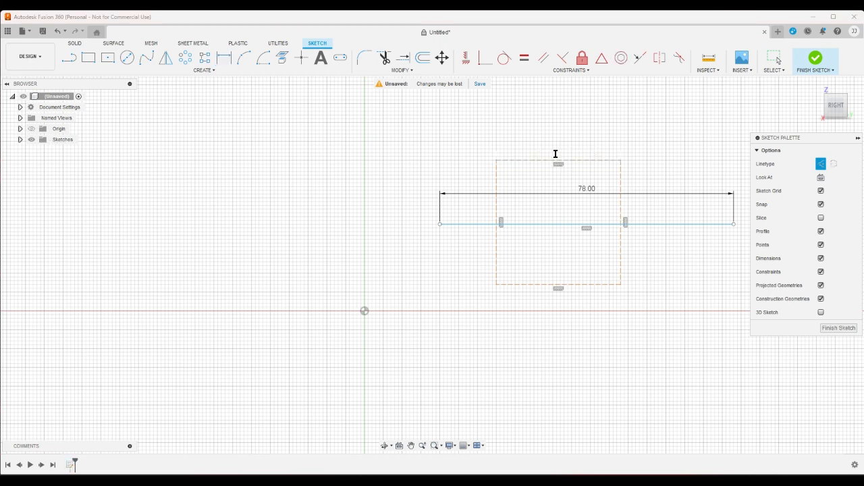
key("Return")
left_click(496, 189)
left_click(480, 187)
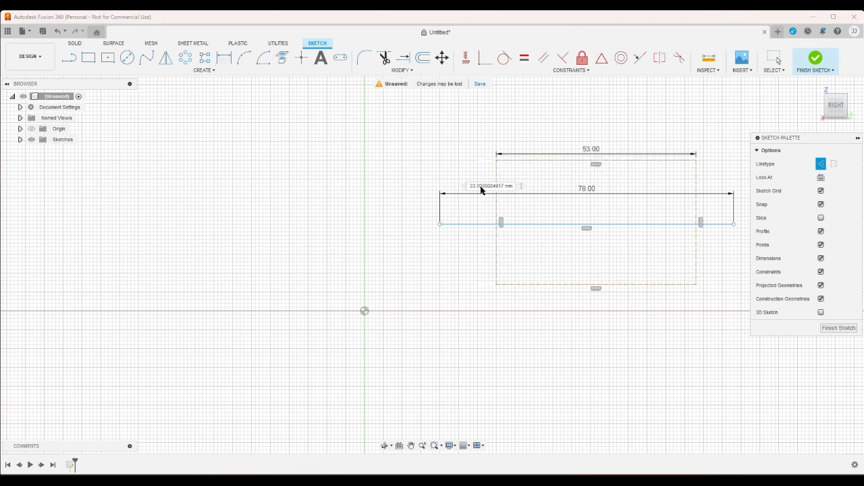
type("28")
key("Return")
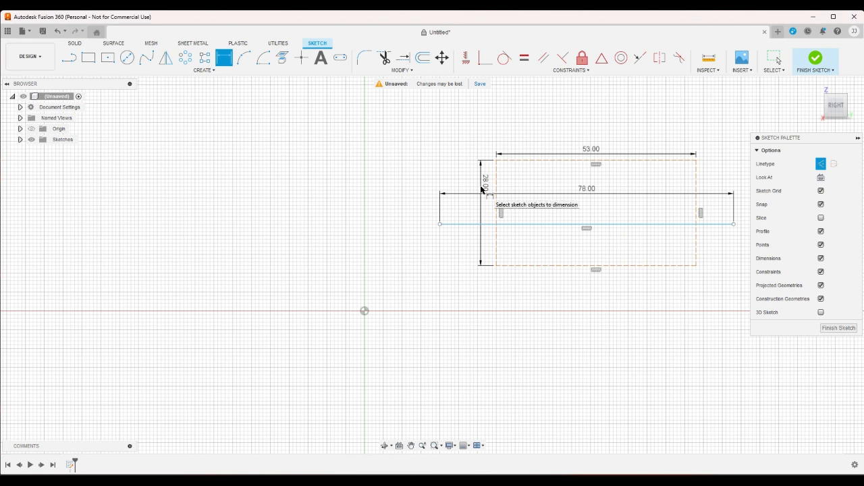
right_click(216, 132)
left_click(188, 134)
Step: Place sketch points on the rectangle's left edge and at the midpoints of its top edge and the 78 mm line
left_click(301, 60)
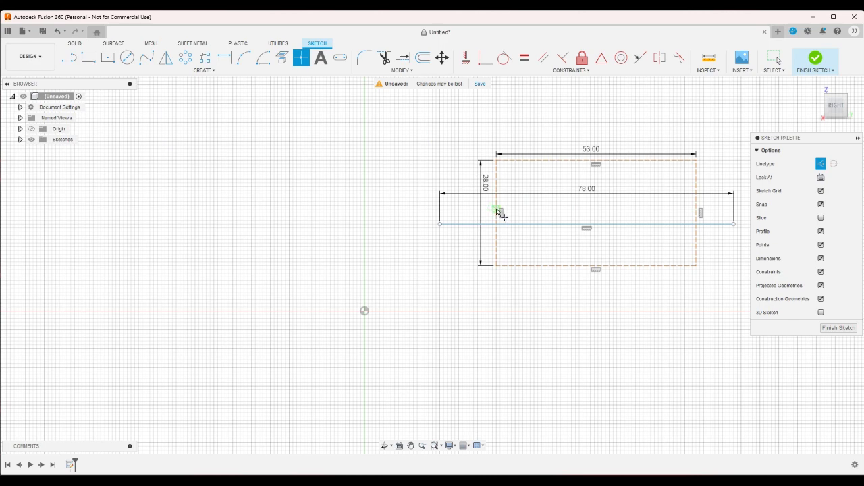
left_click(496, 210)
left_click(591, 229)
right_click(620, 174)
left_click(653, 174)
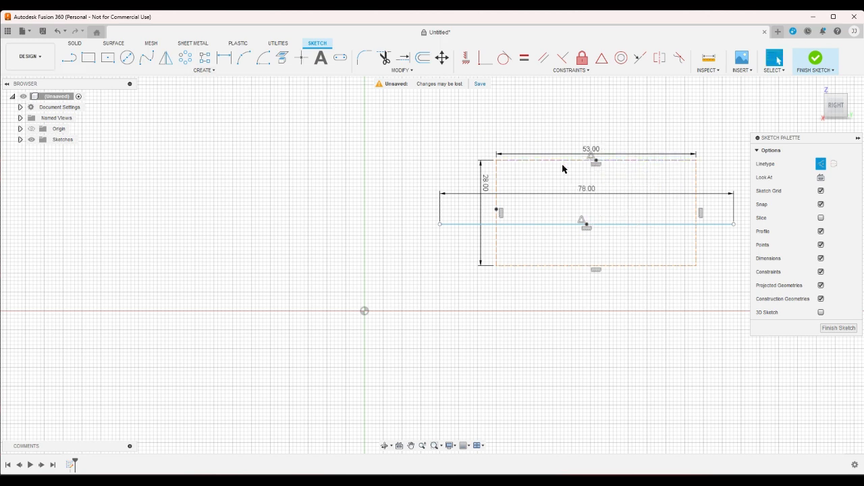
Step: Shift the construction rectangle to centre it on the 78 mm line and delete the sketch point on its left edge
left_click(496, 224)
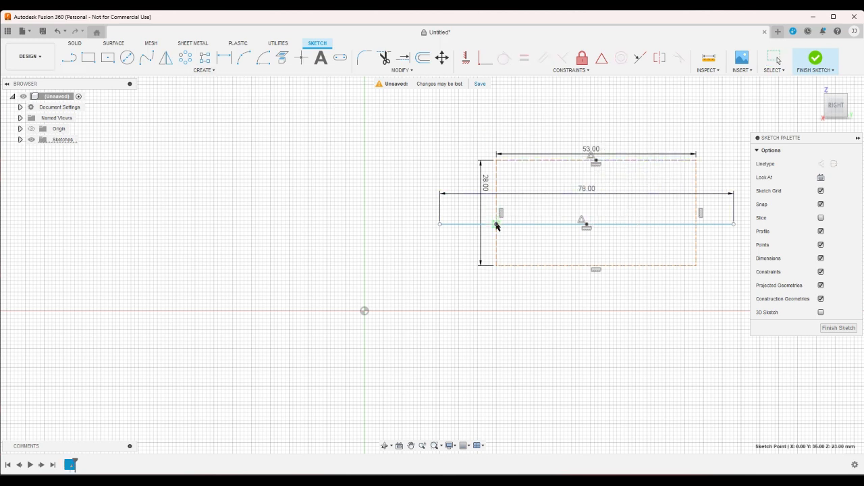
left_click_drag(496, 226, 463, 218)
right_click(427, 166)
left_click(425, 168)
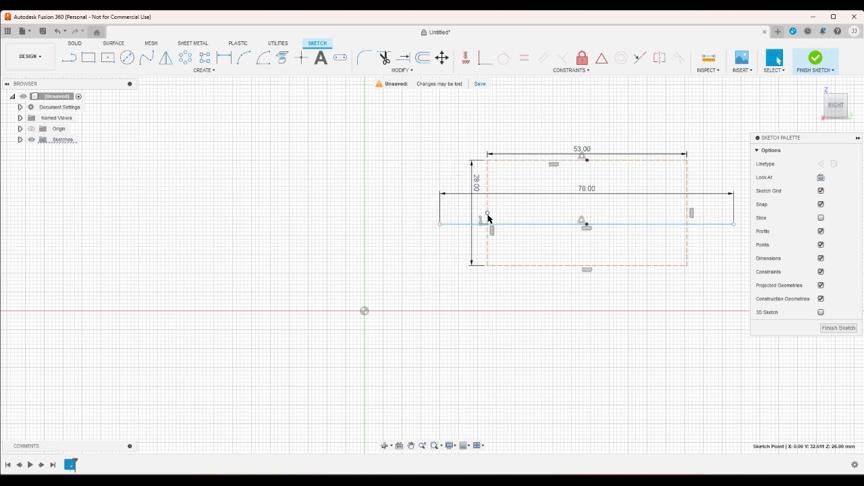
left_click(568, 222)
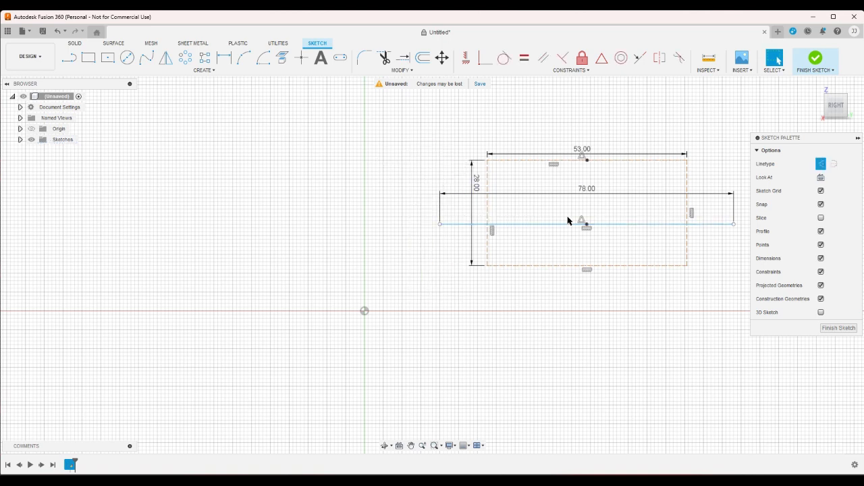
Step: Connect the midpoints of the rectangle's top edge and the 78 mm line with a construction line and constrain it vertical
left_click(69, 58)
left_click(587, 160)
double_click(587, 224)
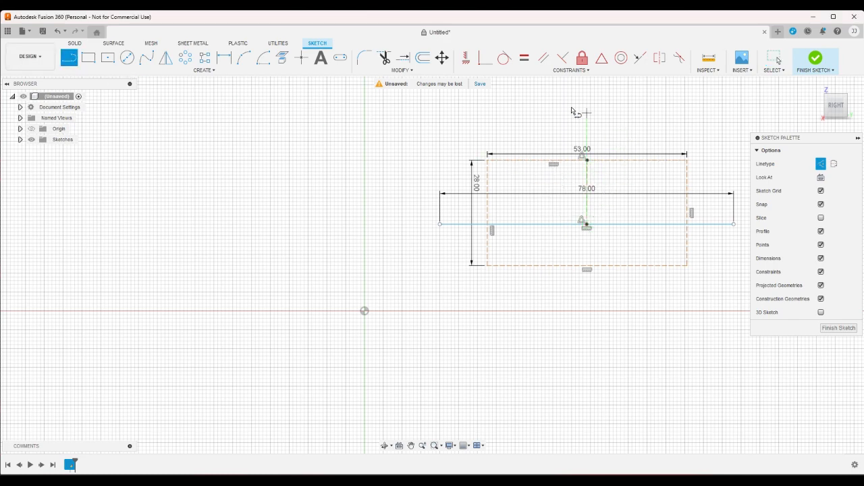
left_click(466, 57)
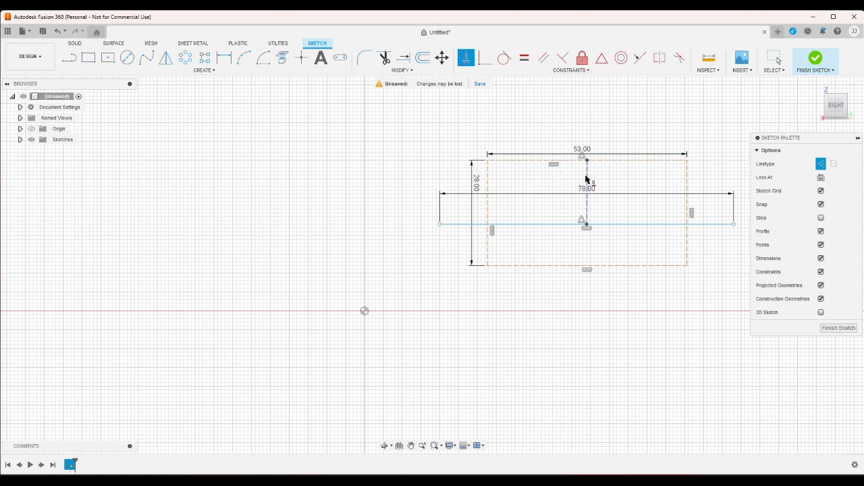
left_click(587, 176)
right_click(548, 111)
left_click(572, 114)
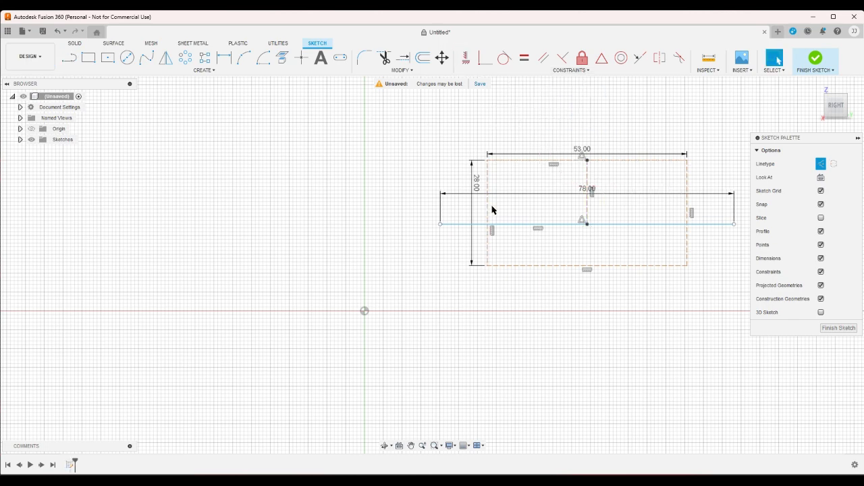
Step: Dimension the vertical construction line between the two midpoints as 14 mm
left_click_drag(516, 164, 498, 123)
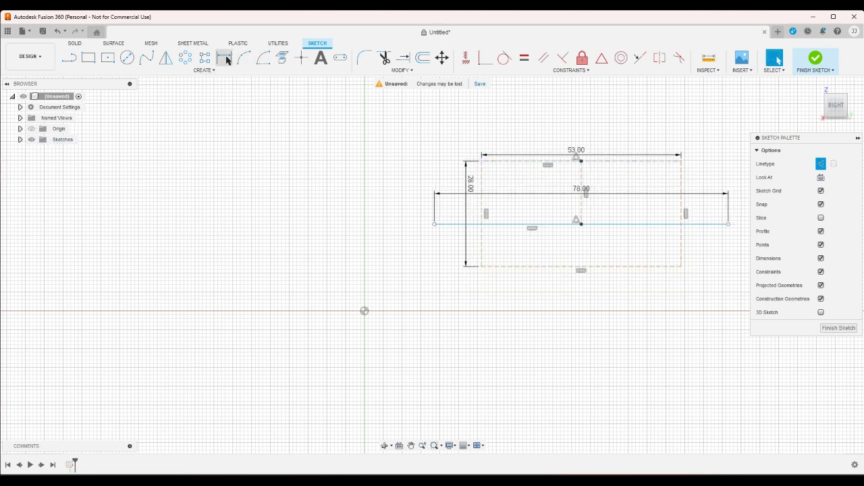
left_click(224, 58)
left_click(591, 181)
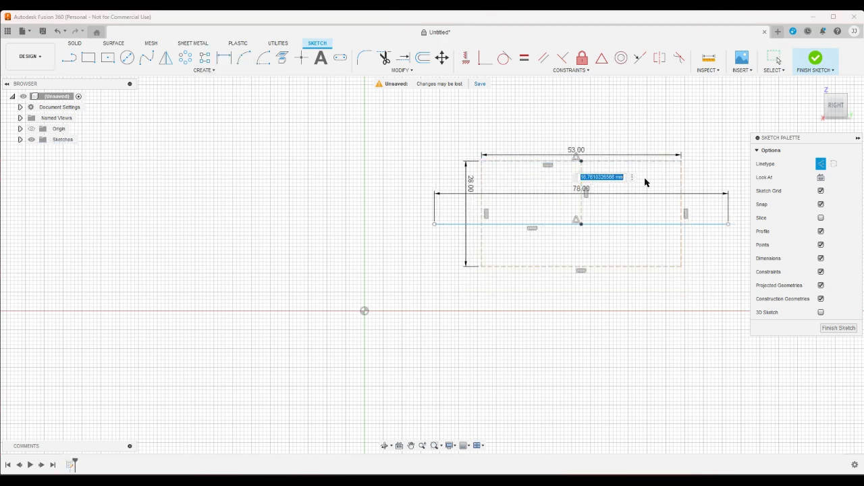
type("14")
key("Return")
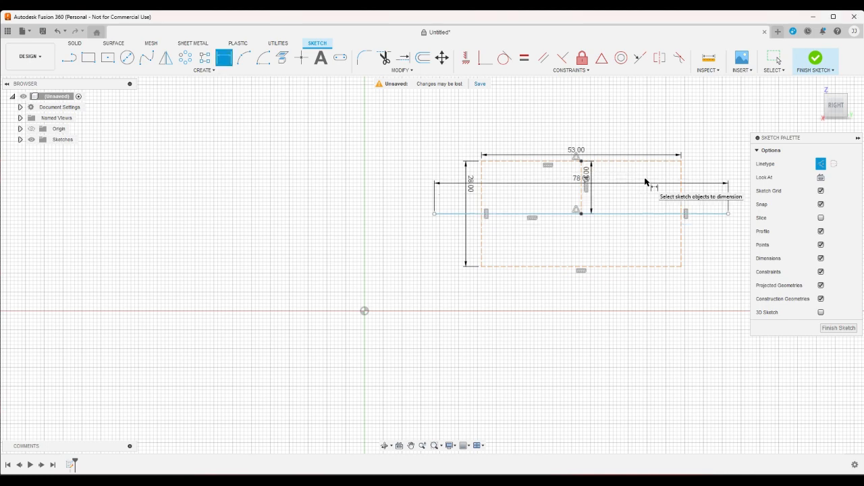
Step: Draw a three-point arc between the rectangle's left corners through the 78 mm line's left end and convert it to normal geometry
scroll(635, 177, "down", 3)
scroll(378, 125, "up", 2)
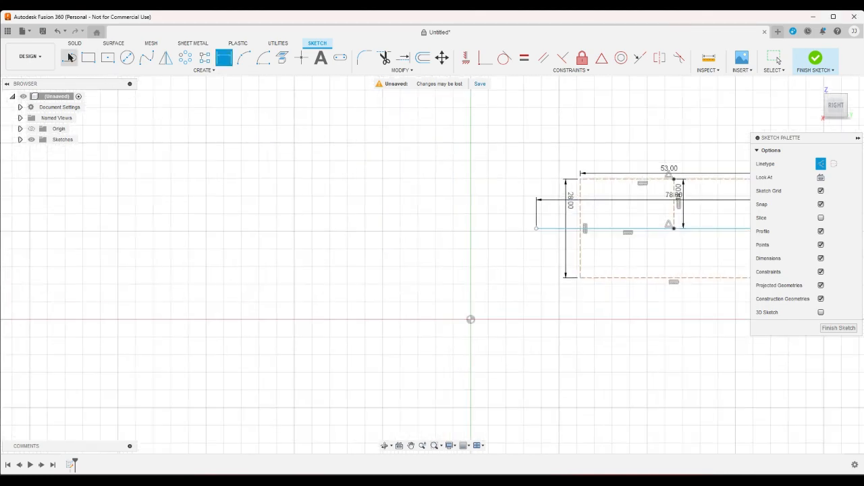
left_click(244, 58)
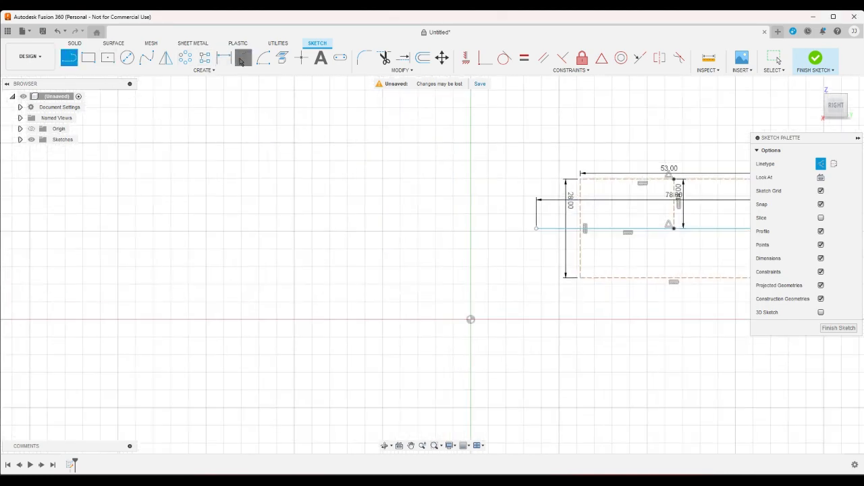
left_click(580, 277)
left_click(580, 179)
left_click(532, 228)
scroll(325, 258, "down", 2)
scroll(571, 243, "up", 1)
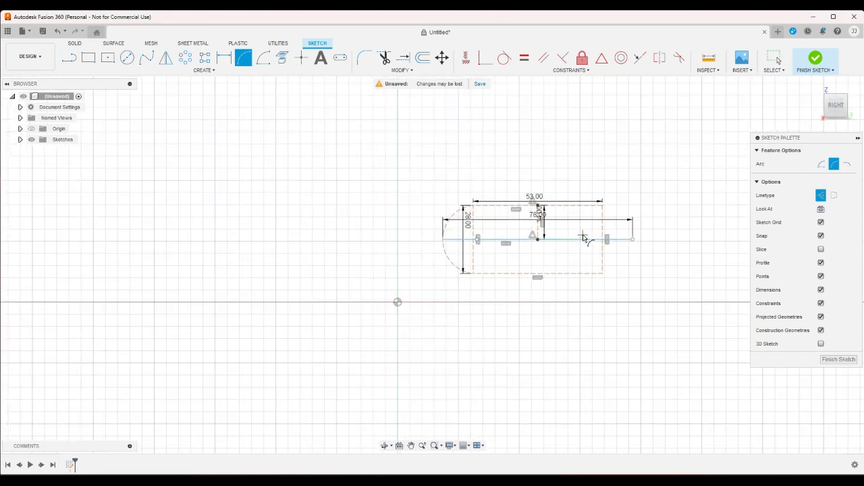
right_click(419, 217)
key("Escape")
left_click(446, 227)
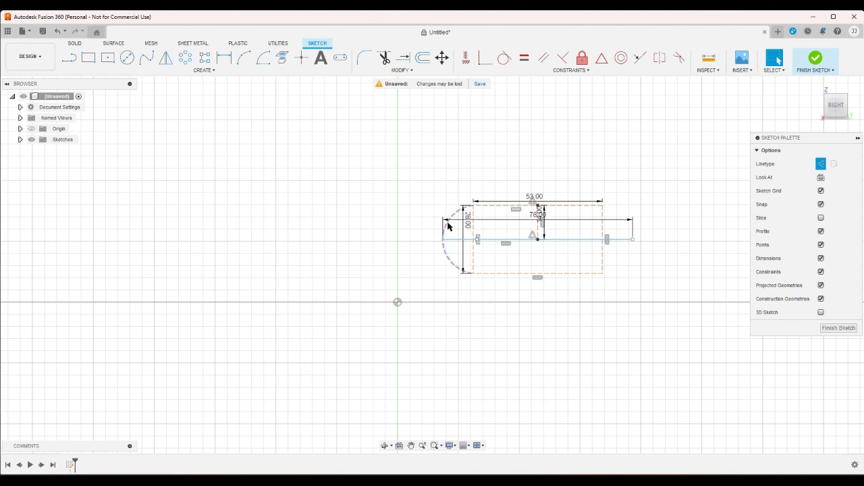
key("Escape")
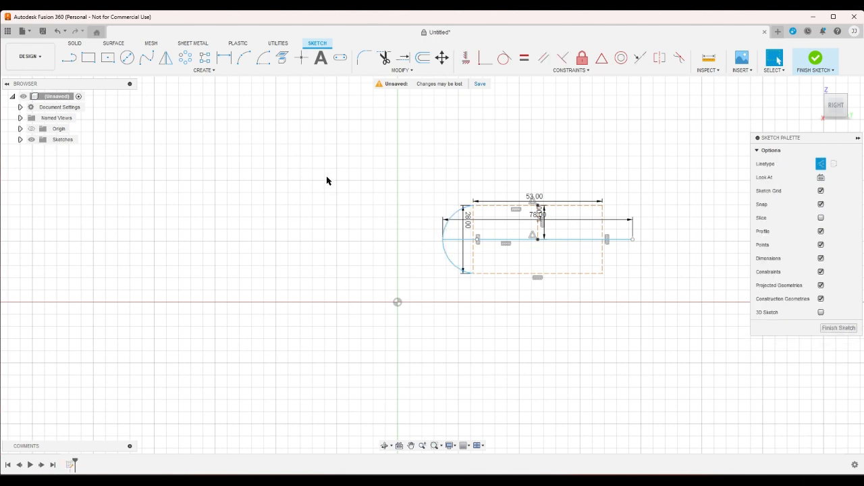
Step: Draw a three-point arc in normal linetype between the rectangle's right corners through the 78 mm line's right end
left_click(247, 61)
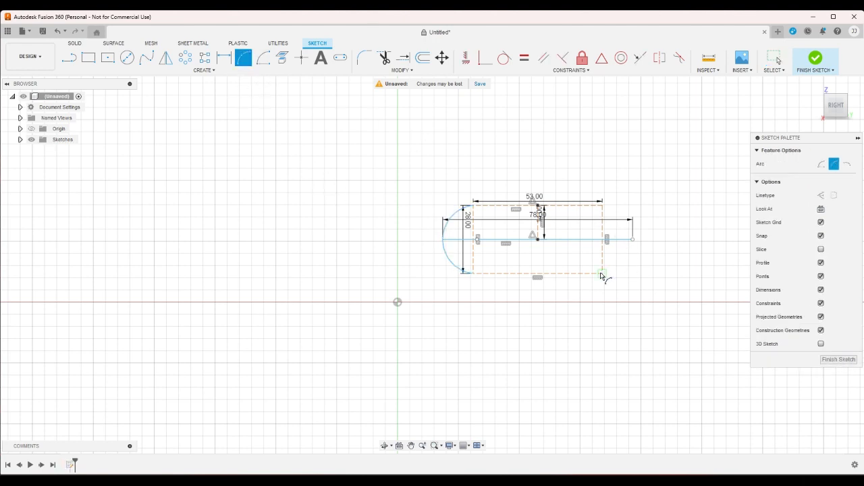
left_click(633, 240)
Step: Try to draw a line along the rectangle's bottom edge between the lower ends of the two arcs
key("l")
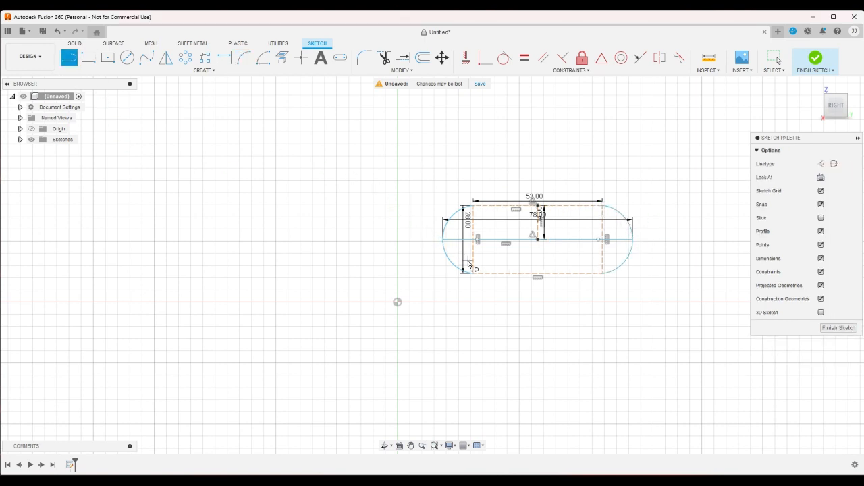
left_click(473, 272)
left_click(602, 277)
left_click_drag(602, 278, 634, 293)
right_click(633, 292)
left_click(588, 287)
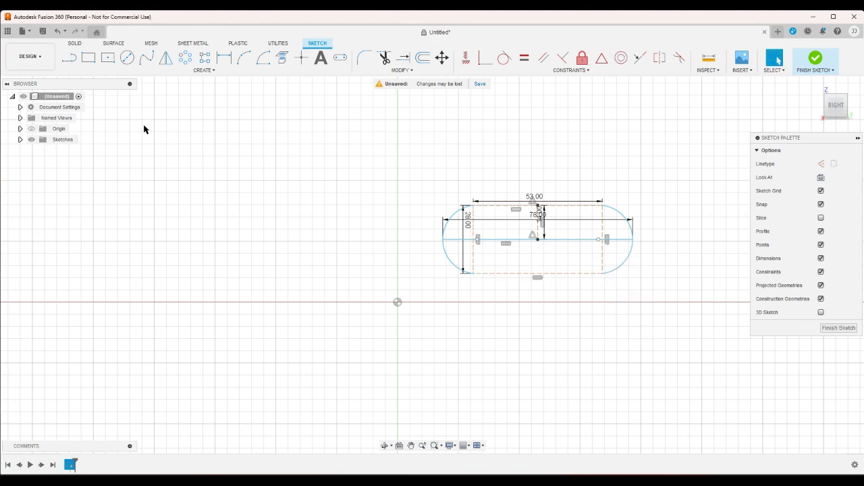
Step: Draw a solid line along the rectangle's bottom edge to join the lower ends of the two arcs
left_click(65, 63)
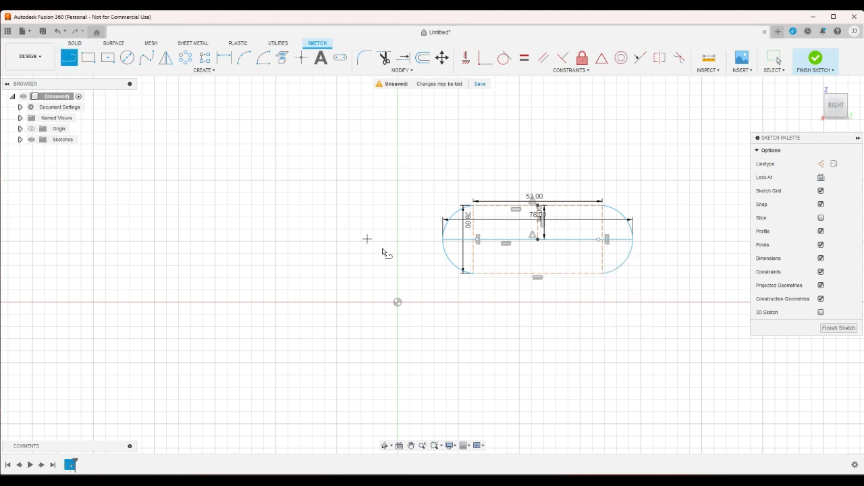
left_click(472, 274)
left_click(603, 273)
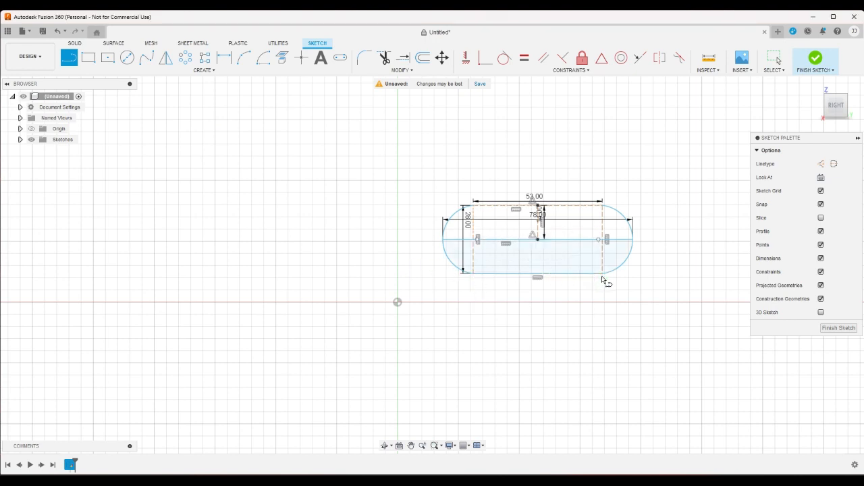
key("Escape")
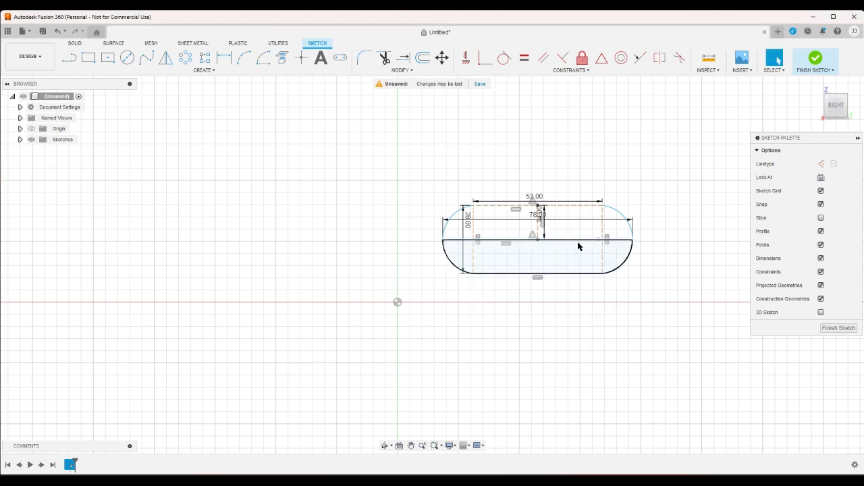
Step: Convert the horizontal 78 mm centre line to construction geometry
left_click(580, 241)
key("x")
left_click(579, 345)
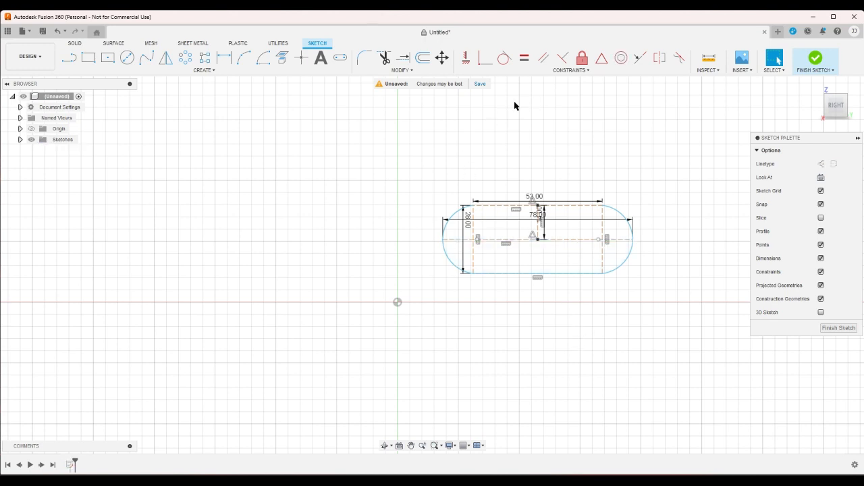
Step: Offset the connected arcs and bottom line by 3 mm, reversing the offset so it lies inside the original curves
left_click(423, 57)
left_click(452, 212)
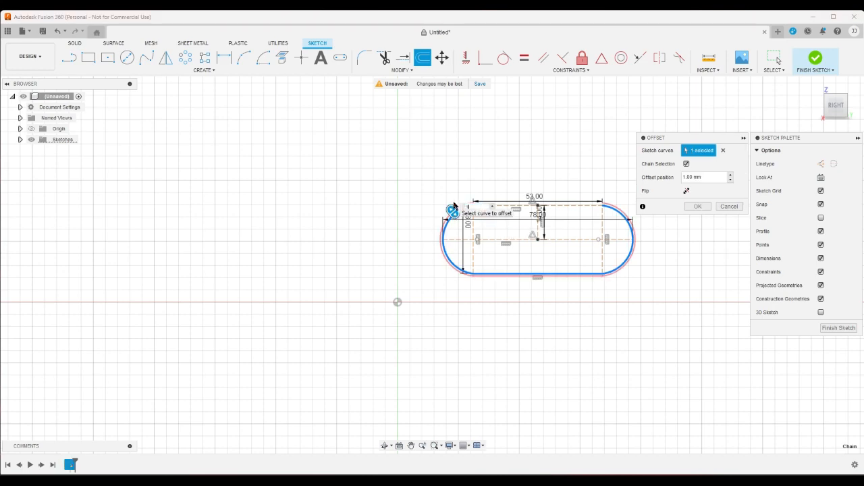
key("Return")
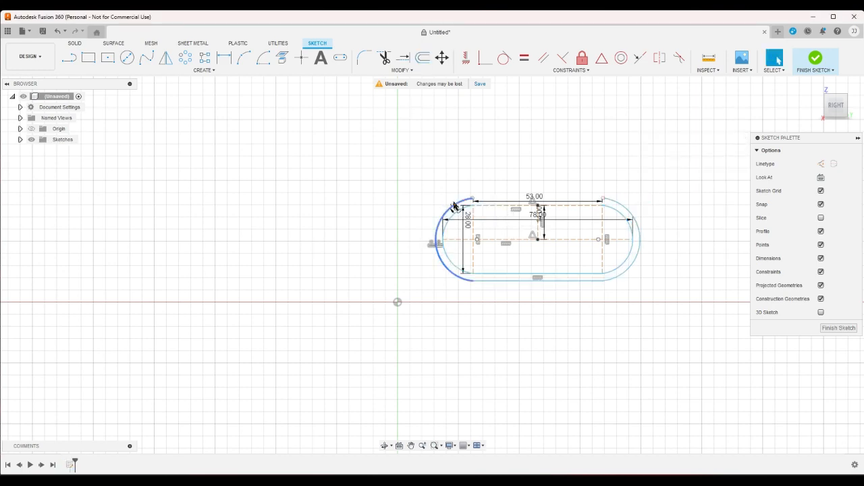
scroll(453, 207, "up", 3)
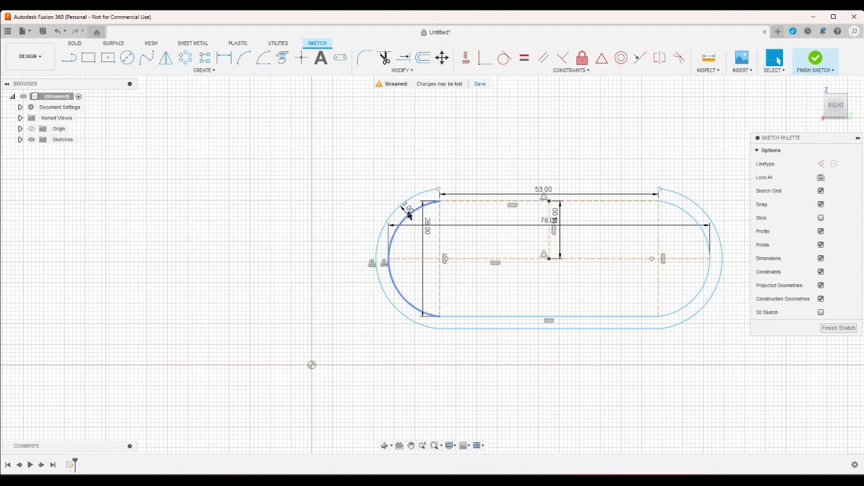
left_click(405, 210)
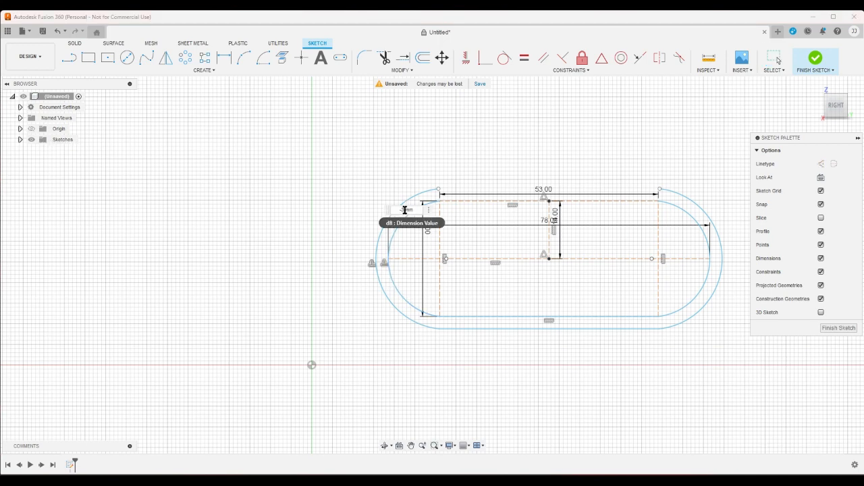
key("Return")
scroll(679, 166, "up", 2)
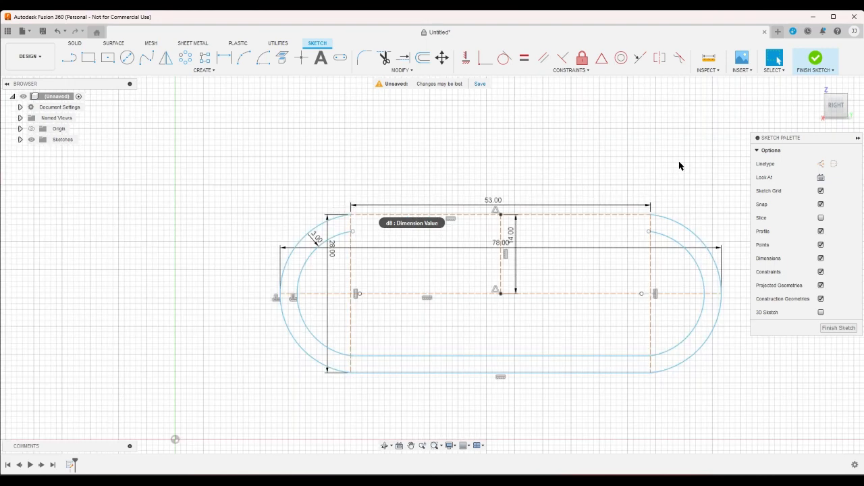
Step: Close both upper ends of the profile with short lines connecting the inner and outer arc endpoints
left_click(69, 57)
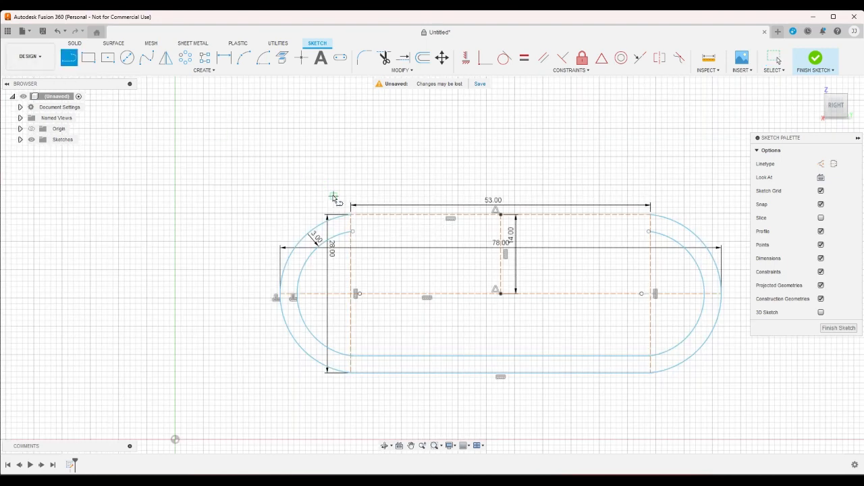
left_click(353, 231)
double_click(351, 215)
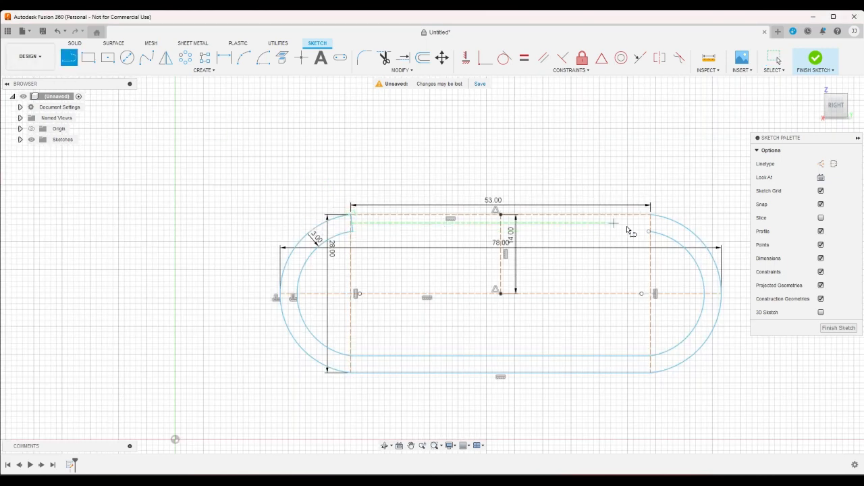
left_click(649, 232)
left_click(650, 215)
right_click(611, 192)
left_click(633, 196)
scroll(631, 200, "up", 2)
scroll(588, 200, "down", 2)
mouse_move(196, 180)
left_mouse_down()
mouse_move(622, 362)
mouse_move(717, 393)
left_mouse_up()
left_click(709, 380)
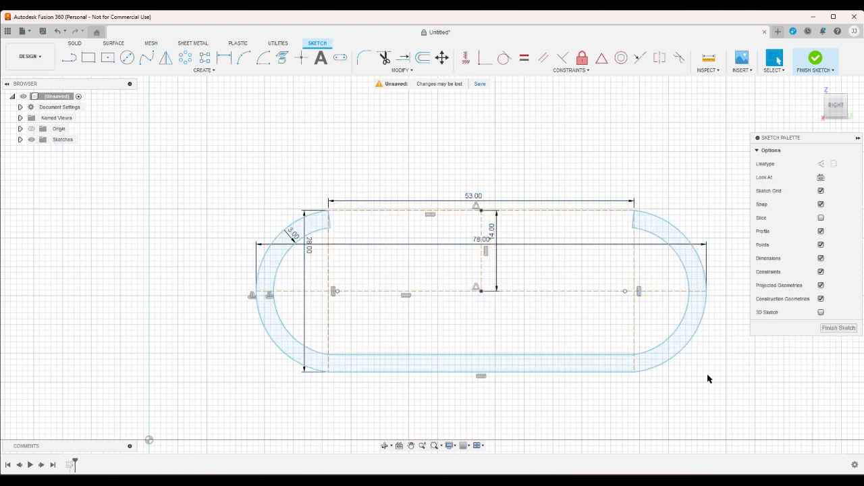
mouse_move(249, 184)
left_mouse_down()
mouse_move(357, 250)
mouse_move(716, 402)
left_mouse_up()
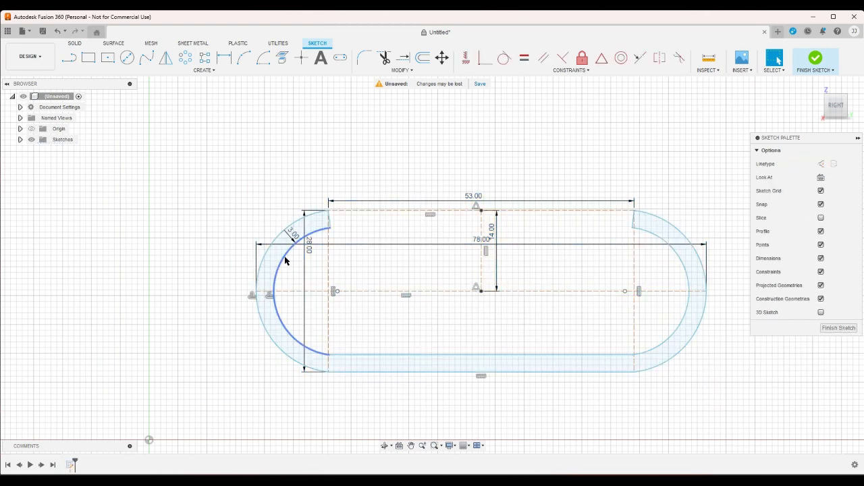
left_click(324, 234)
scroll(308, 229, "up", 1)
scroll(281, 243, "up", 3)
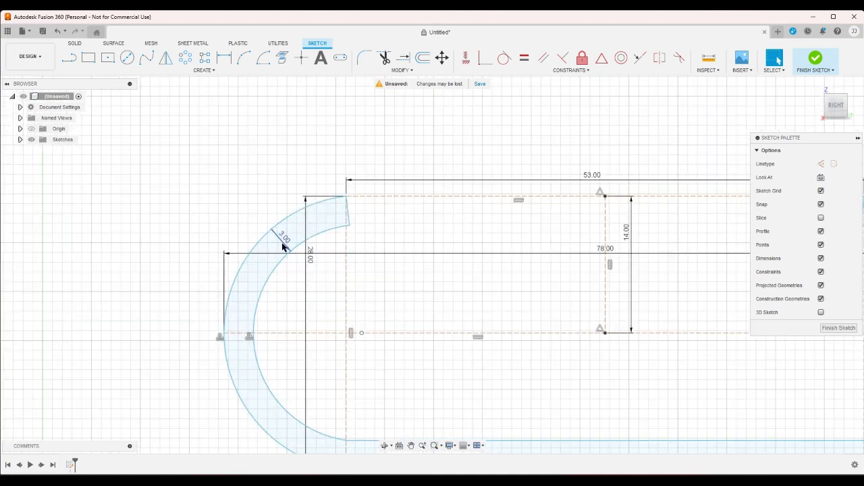
scroll(299, 293, "down", 4)
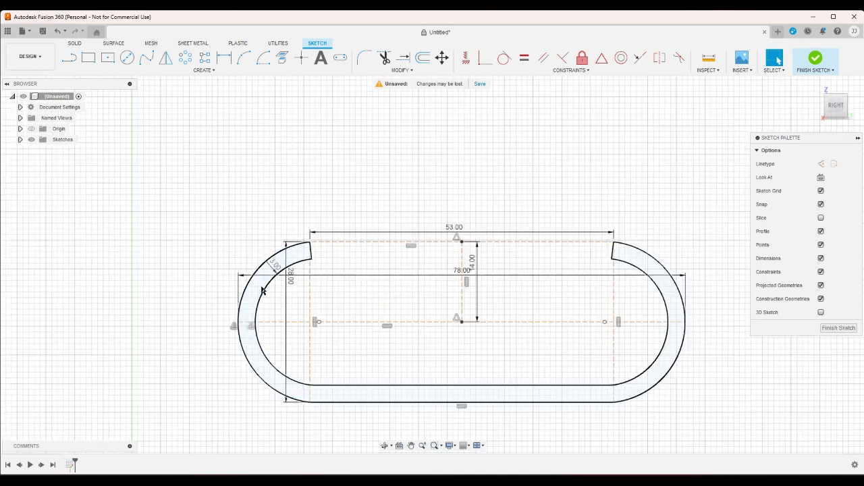
Step: Finish the sketch and extrude the closed C-shaped profile about 73 mm as a new body
left_click(816, 87)
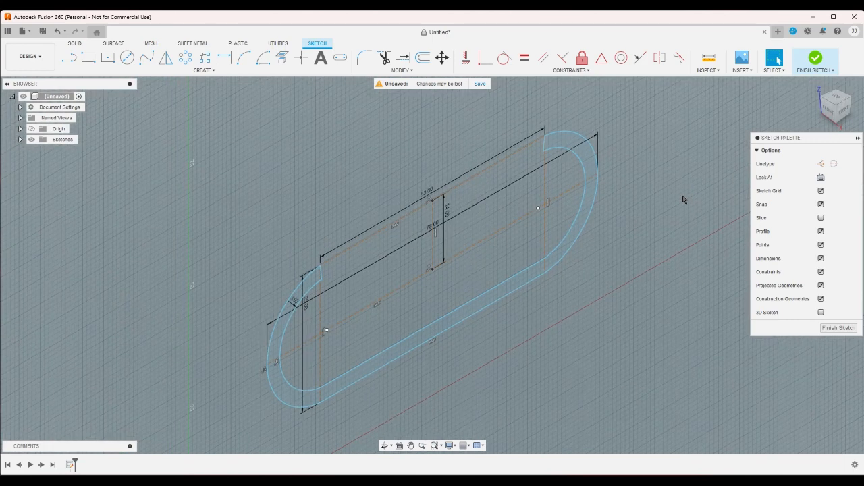
left_click(813, 59)
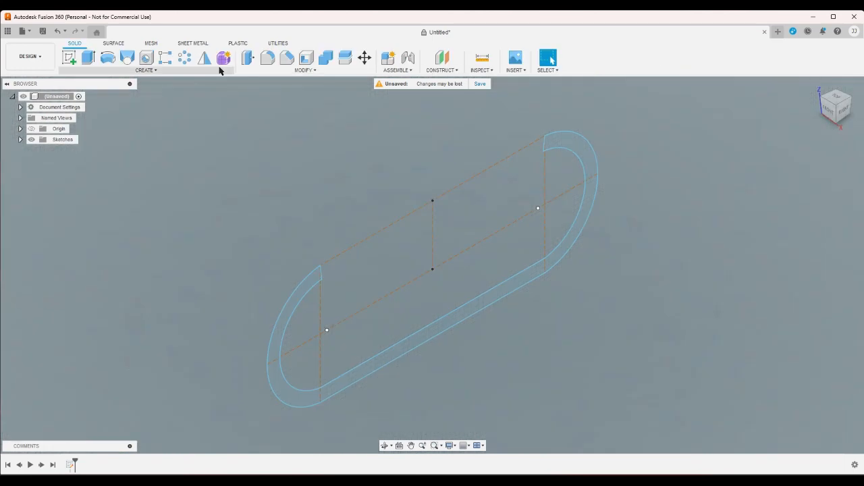
left_click(93, 60)
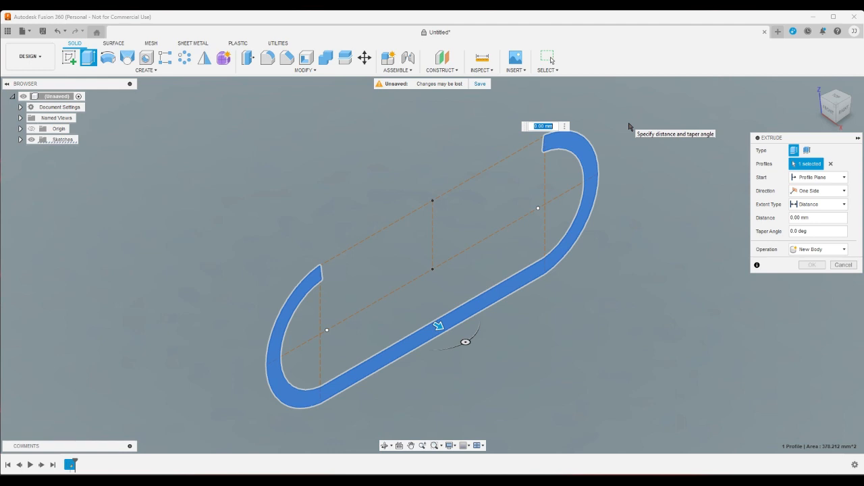
type("92")
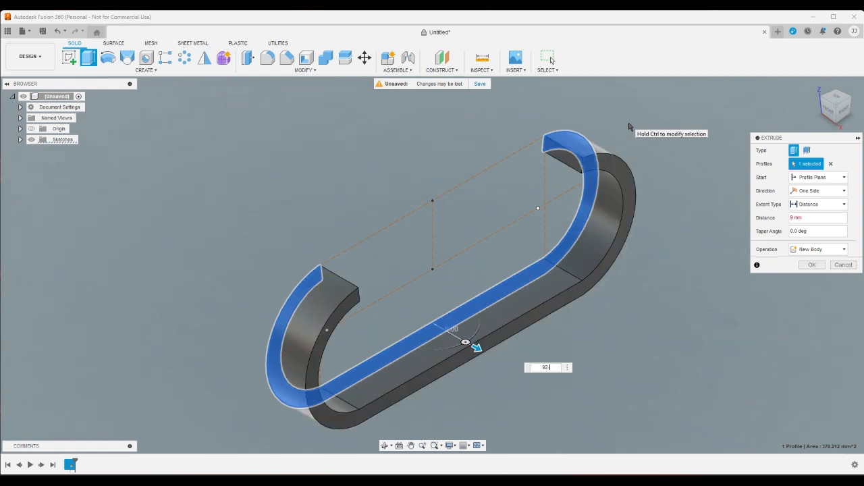
key("Return")
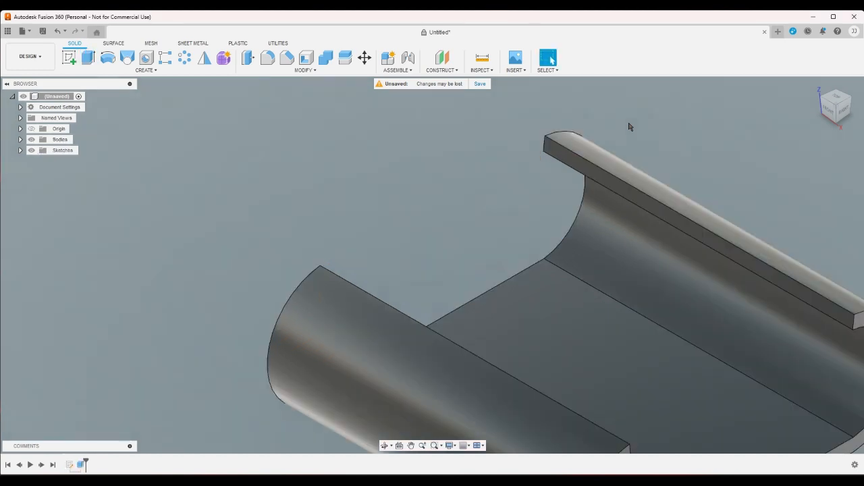
scroll(629, 127, "down", 5)
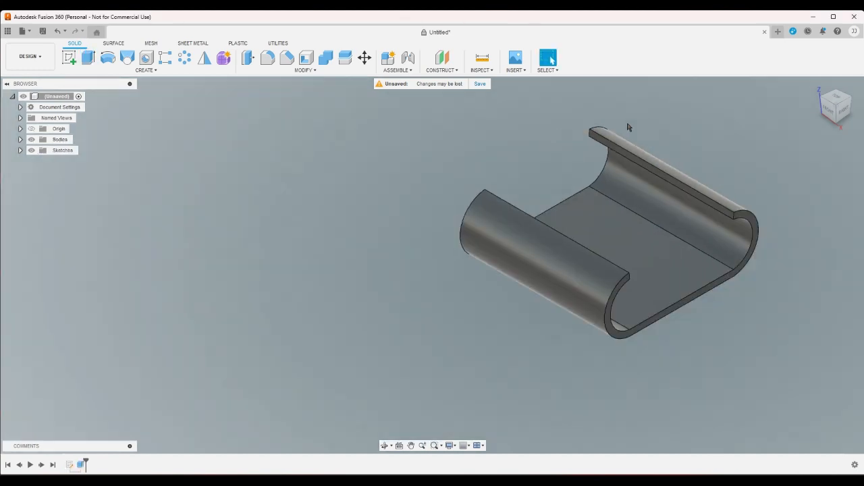
Step: Start a sketch on the body's inner floor face and draw a 59 mm diameter circle centred on the midpoint of the floor's front edge
left_click(77, 63)
left_click(709, 273)
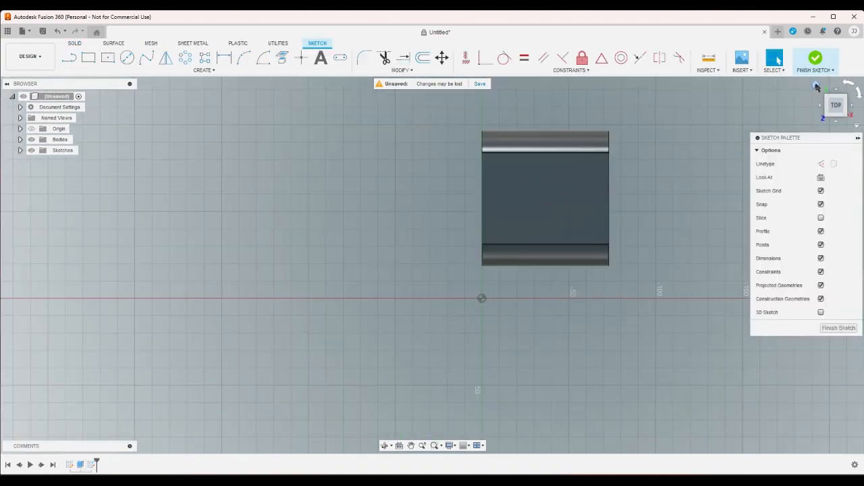
left_click(817, 88)
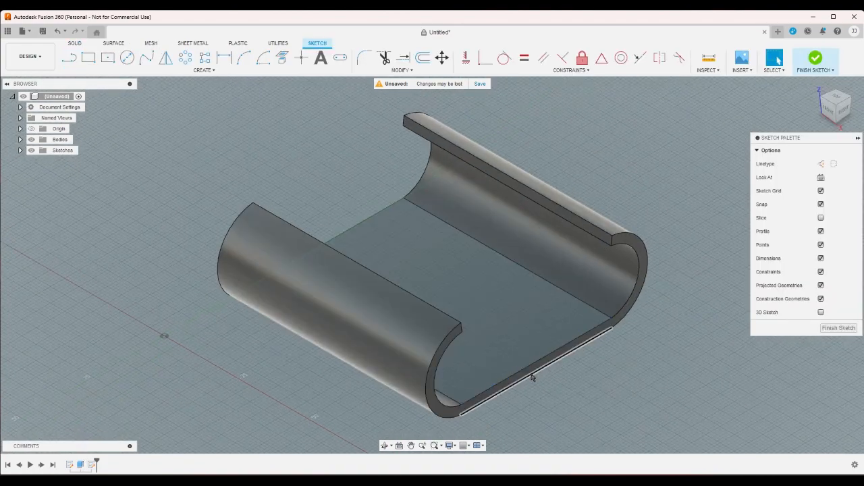
scroll(536, 393, "up", 3)
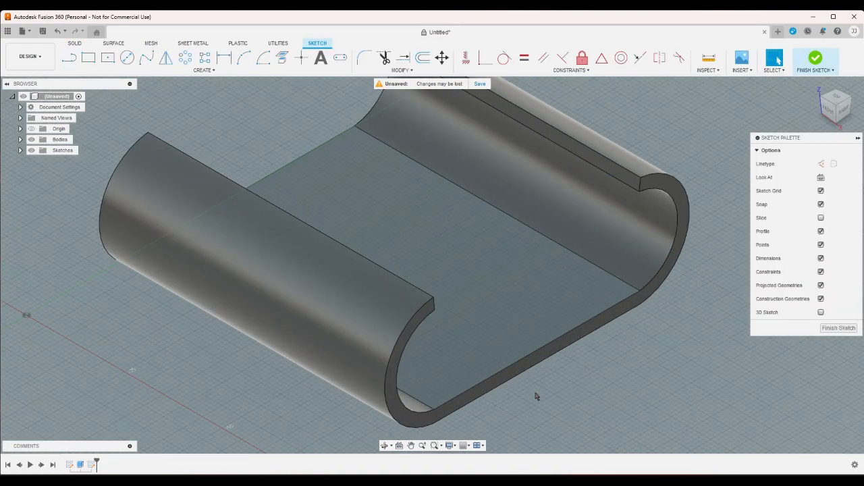
left_click(836, 97)
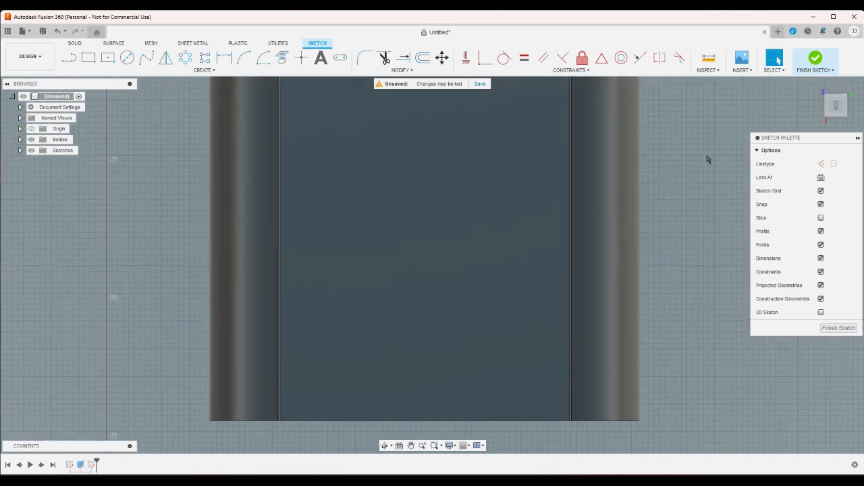
scroll(706, 158, "down", 1)
scroll(707, 158, "down", 2)
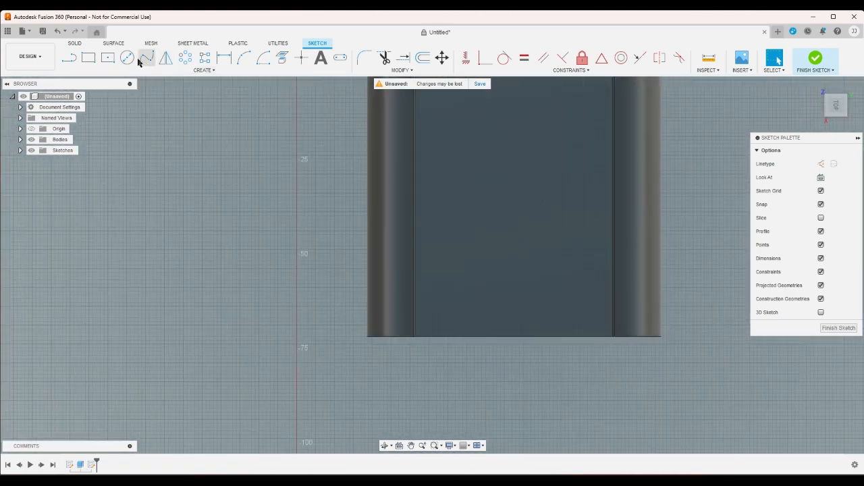
left_click(127, 57)
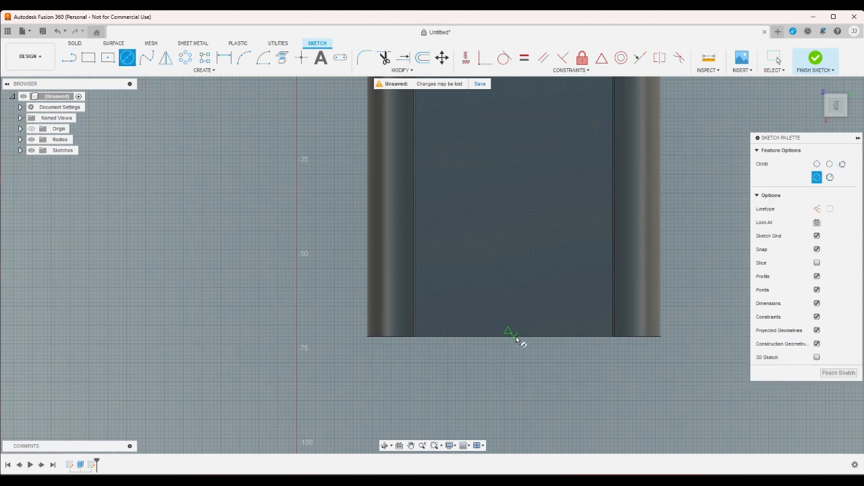
left_click(515, 340)
type("65")
key("Return")
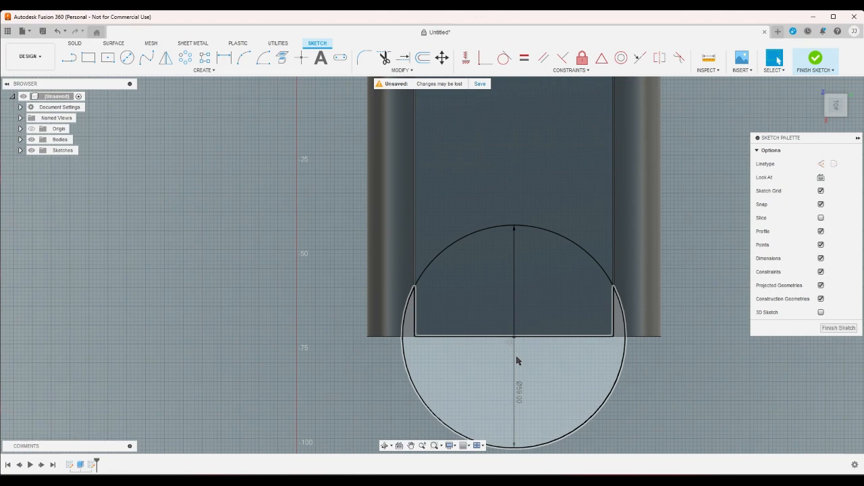
Step: Draw two lines from the corners of the floor's front edge to the circle's outermost point, forming a V
left_click(816, 85)
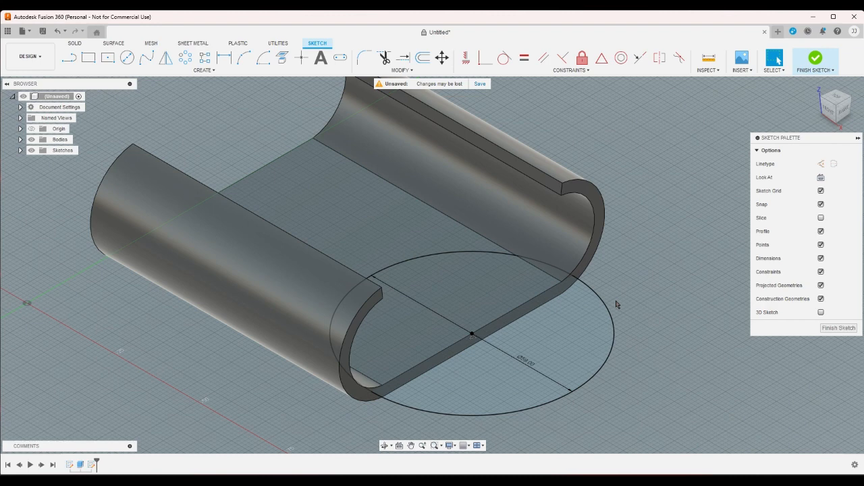
left_click(68, 58)
left_click(386, 387)
left_click(572, 390)
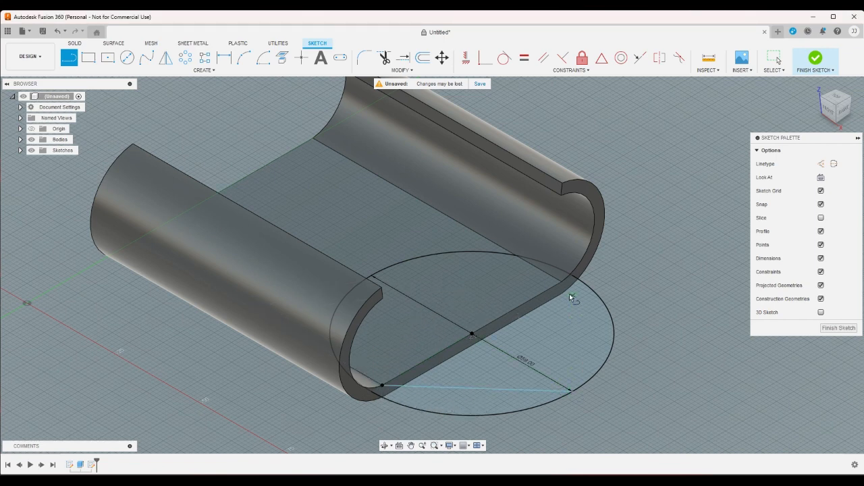
left_click(563, 281)
left_click(572, 390)
right_click(625, 390)
left_click(578, 385)
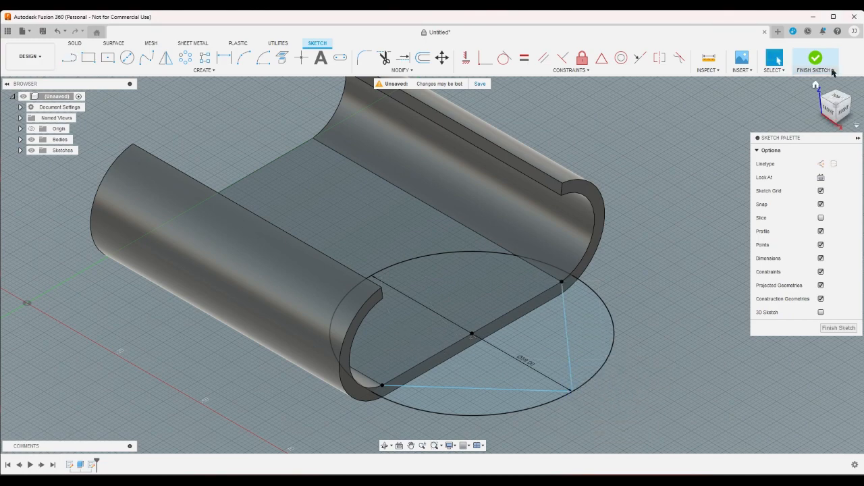
scroll(706, 188, "down", 3)
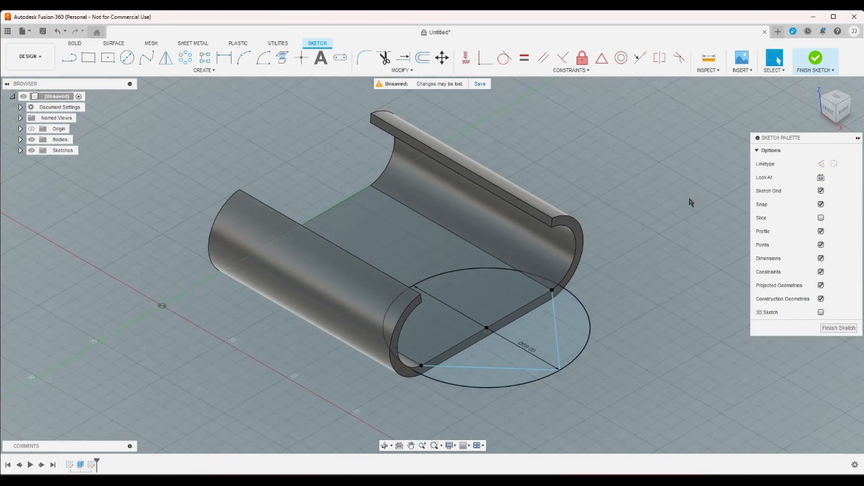
left_click(839, 95)
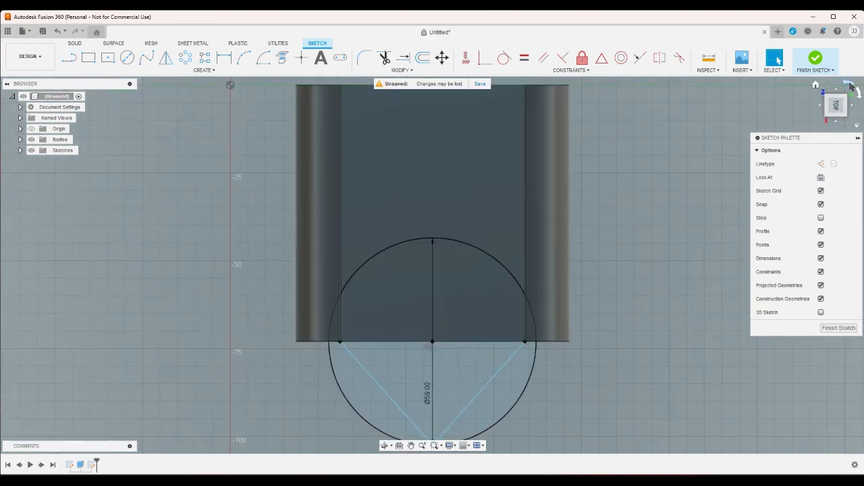
left_click(857, 93)
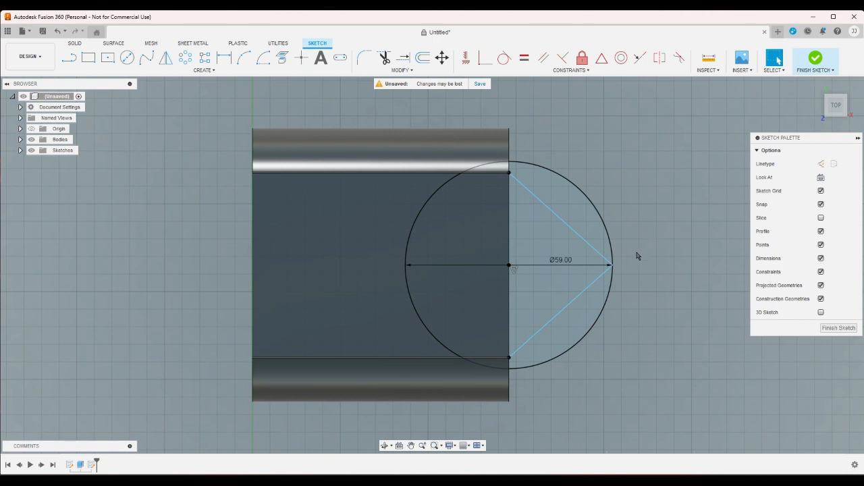
scroll(578, 172, "up", 3)
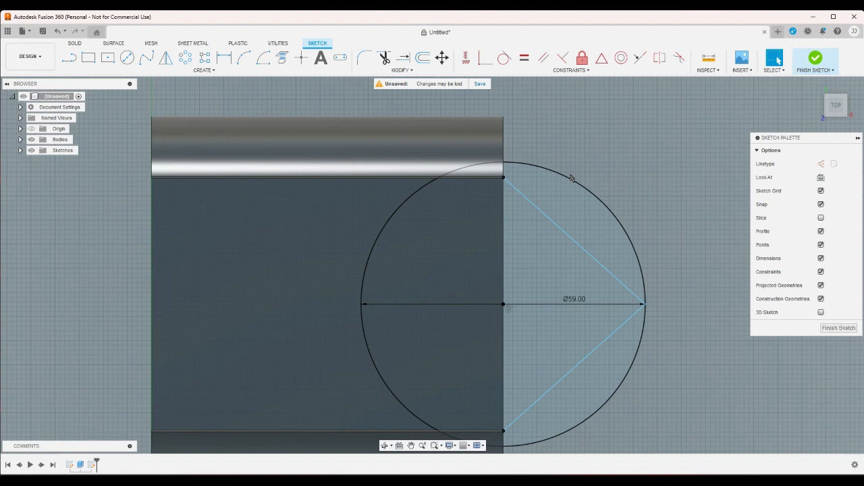
Step: Examine the circle and V-shaped profile at the holder's front edge from above and at an angle
scroll(577, 196, "down", 2)
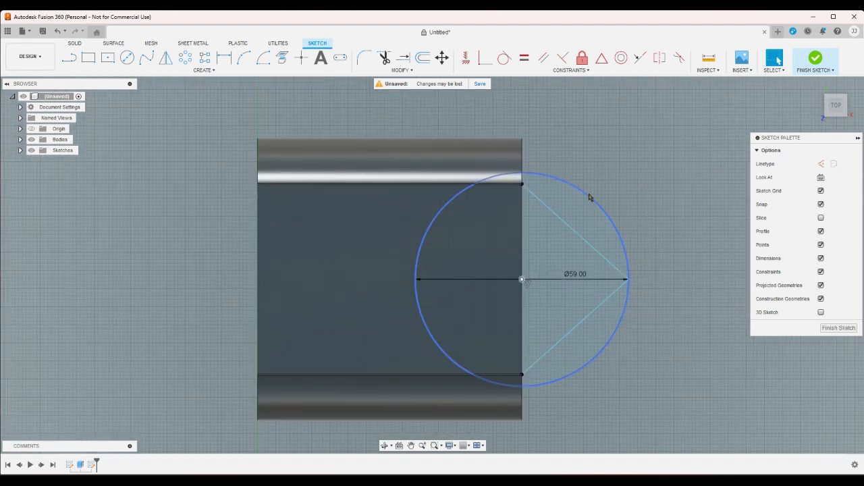
scroll(625, 182, "up", 2)
left_click(816, 85)
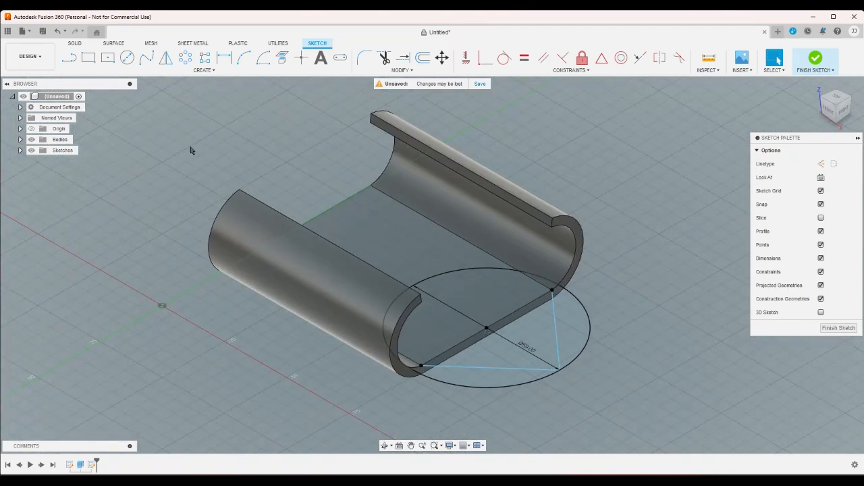
mouse_move(659, 356)
left_mouse_down()
mouse_move(349, 209)
mouse_move(283, 222)
left_mouse_up()
key("Escape")
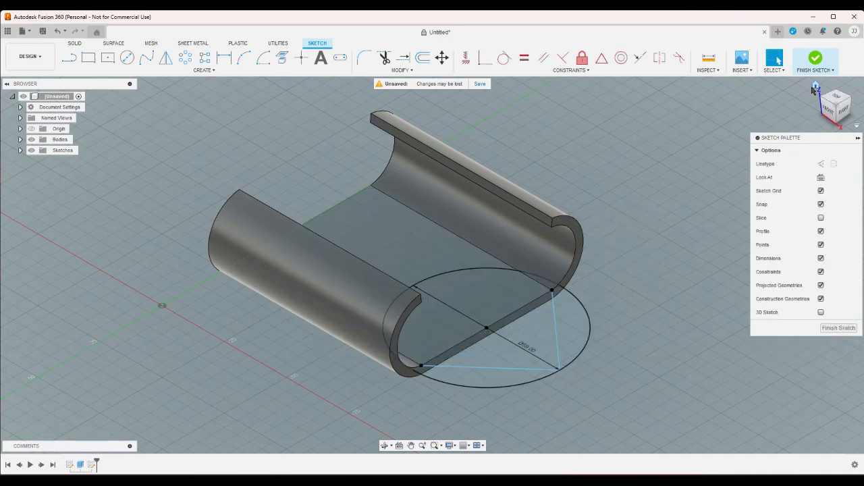
scroll(478, 382, "up", 3)
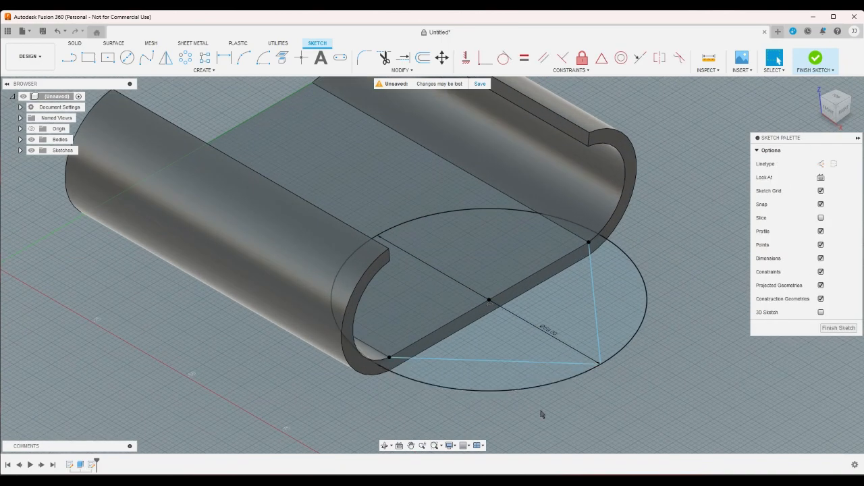
scroll(669, 384, "up", 3)
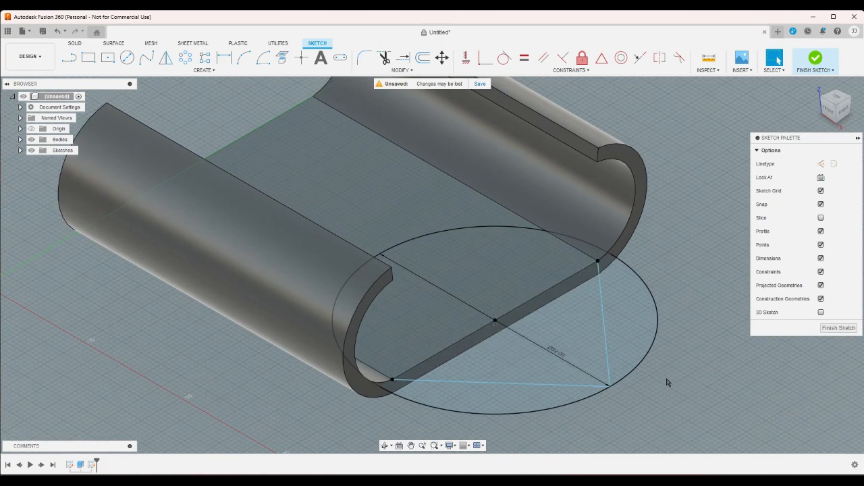
scroll(665, 389, "down", 4)
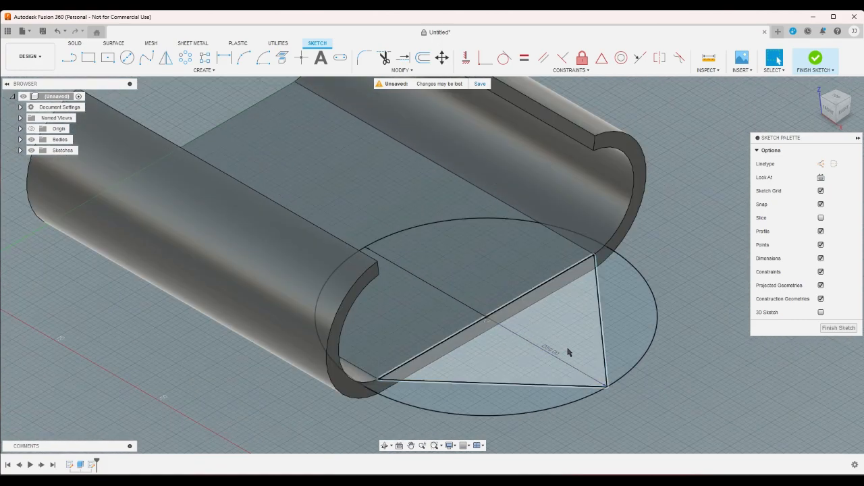
scroll(681, 415, "up", 2)
scroll(677, 411, "down", 3)
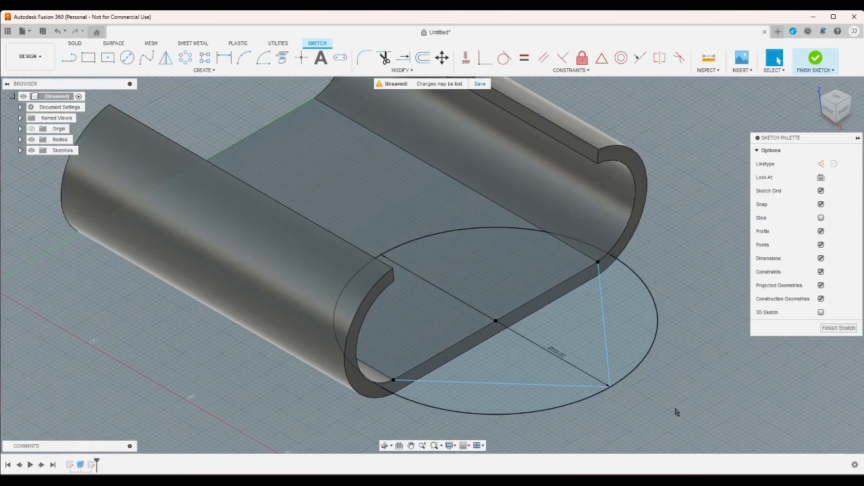
left_click(641, 283)
left_click(604, 321)
left_click(555, 386)
left_click(640, 424)
left_click(835, 96)
scroll(618, 193, "down", 3)
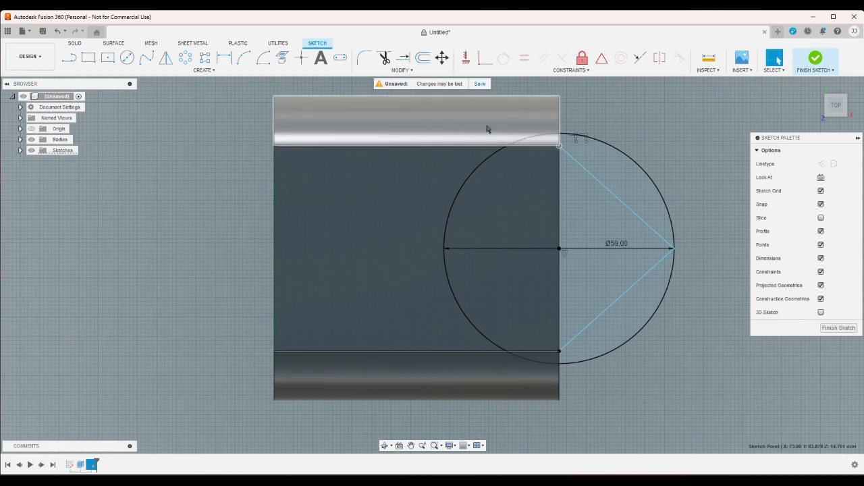
left_click(816, 85)
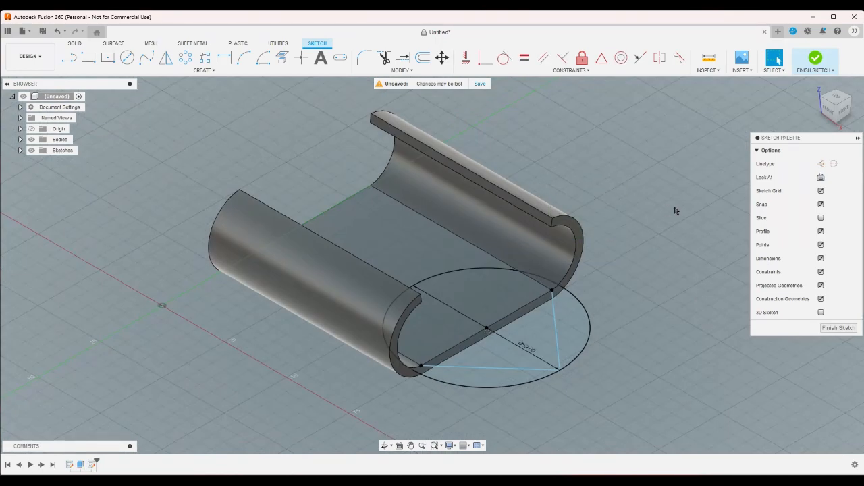
scroll(441, 393, "up", 2)
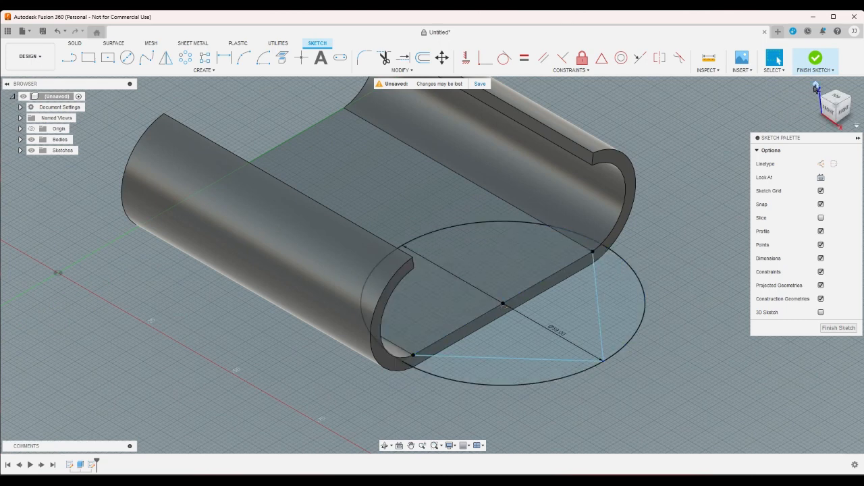
left_click(815, 86)
Step: Finish the sketch and extrude the V-shaped triangle to the floor's underside, joining it to the holder
left_click(815, 59)
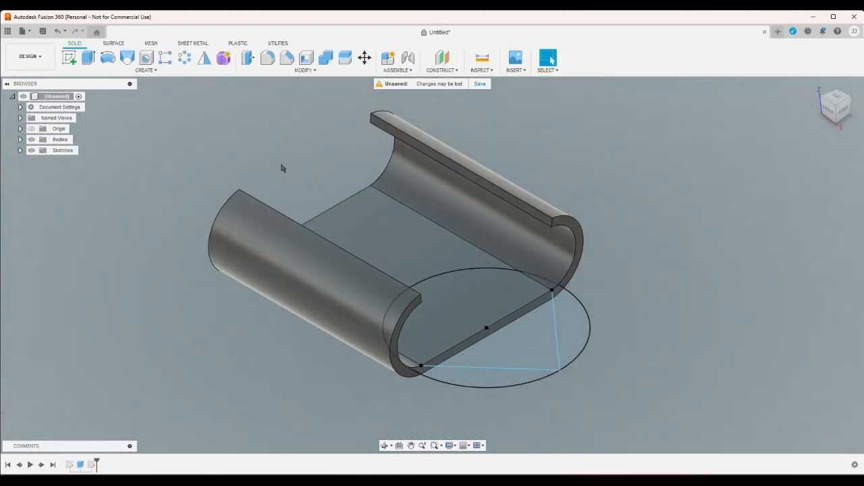
left_click(88, 57)
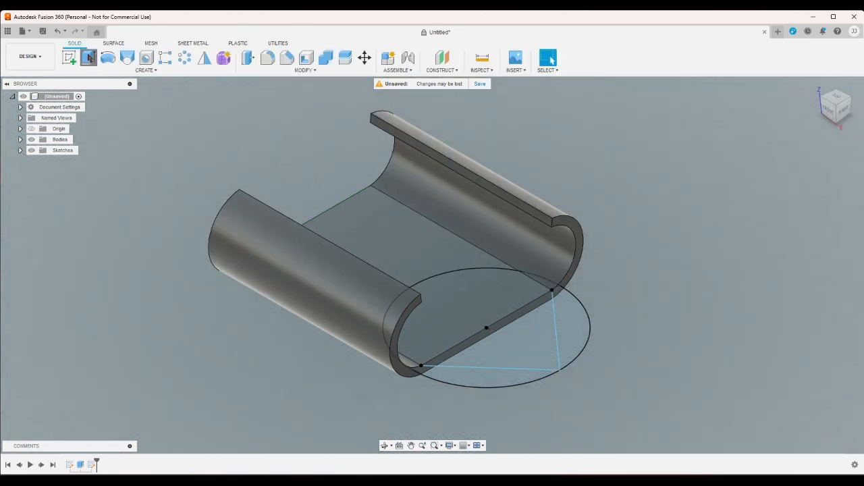
left_click(520, 341)
left_click(806, 204)
left_click(811, 229)
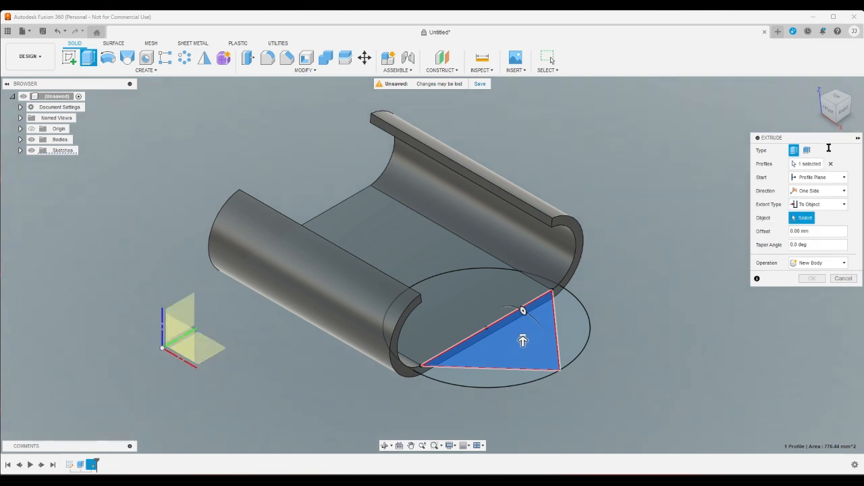
middle_click_drag(465, 291, 477, 328, "shift")
left_click(468, 326)
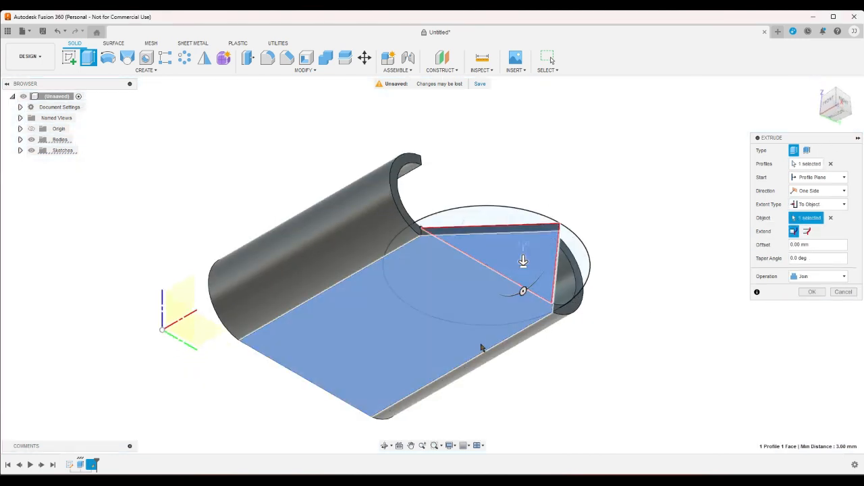
left_click(810, 295)
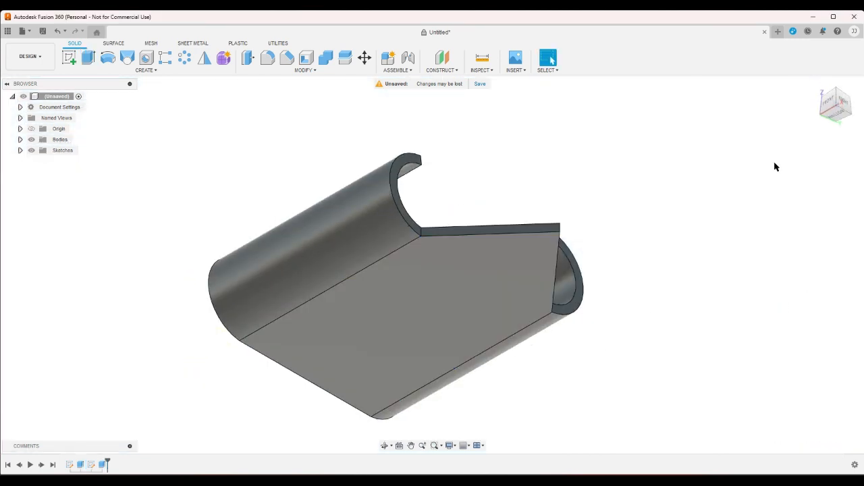
left_click(800, 112)
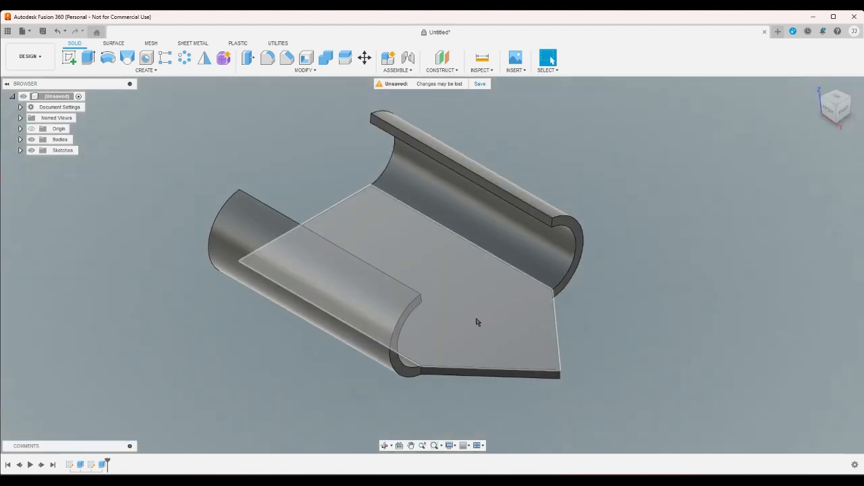
Step: Edit the C-shaped profile sketch to set the wall offset to 2 mm, and finish the sketch
double_click(69, 466)
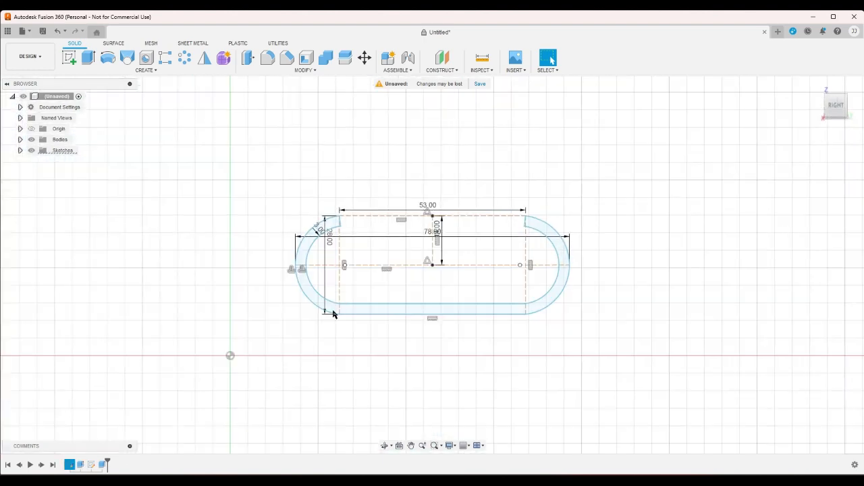
double_click(297, 217)
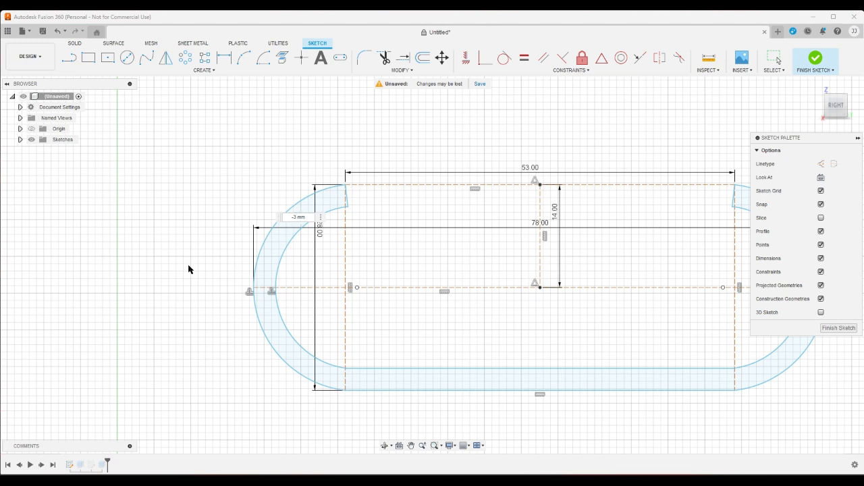
key("Return")
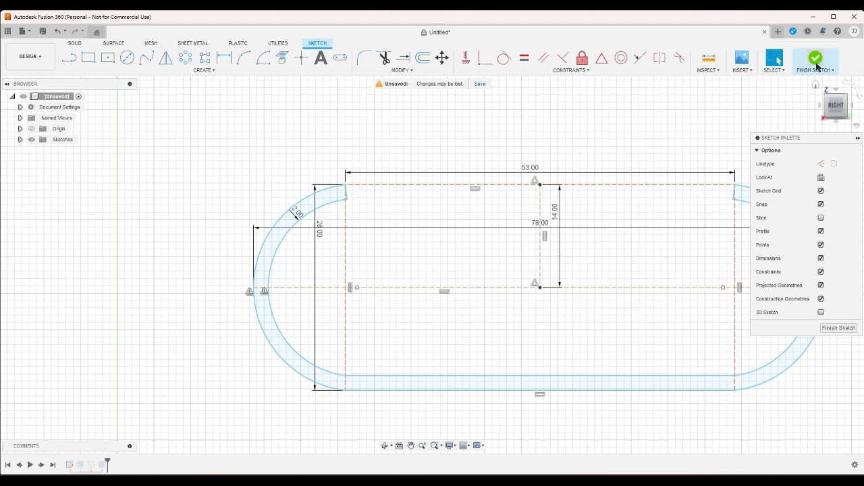
left_click(816, 59)
left_click(814, 86)
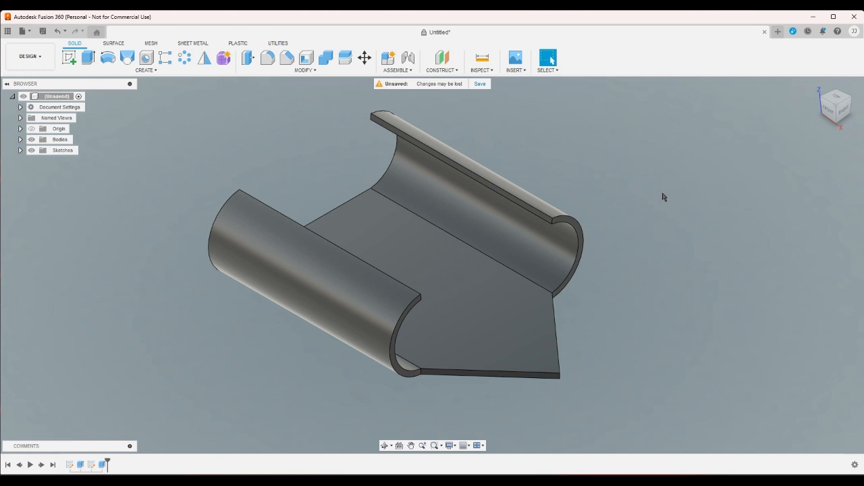
Step: Start a sketch on the front origin plane and project the side of the floor's pointed tip into it
left_click(829, 114)
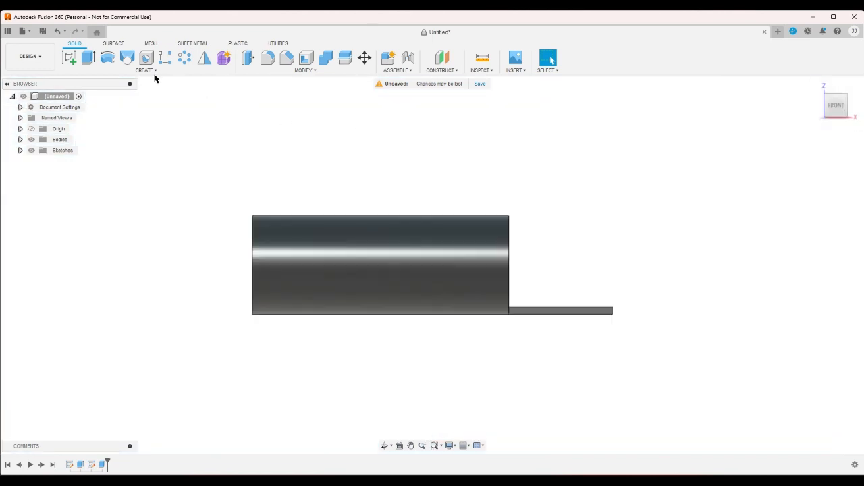
left_click(69, 57)
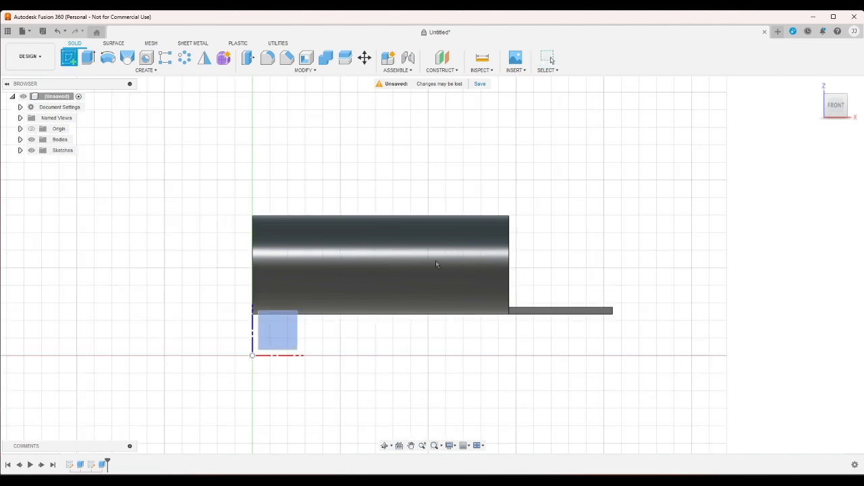
left_click(527, 310)
left_click(266, 346)
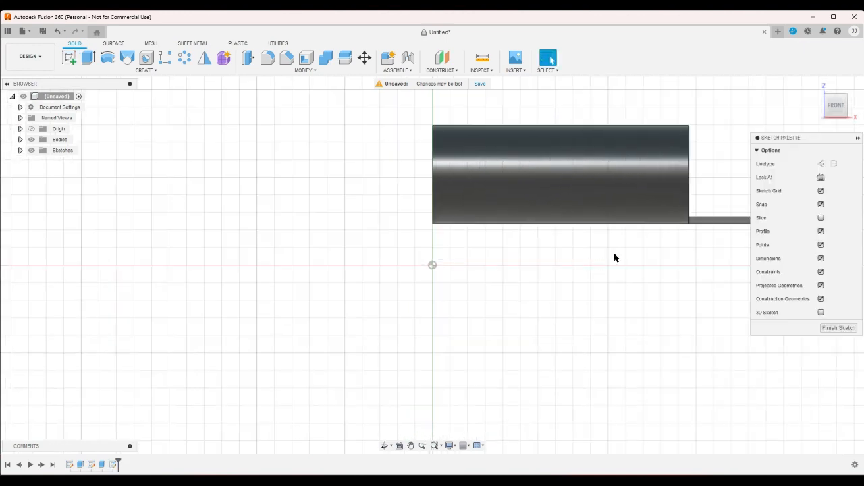
scroll(633, 228, "down", 2)
scroll(484, 266, "down", 1)
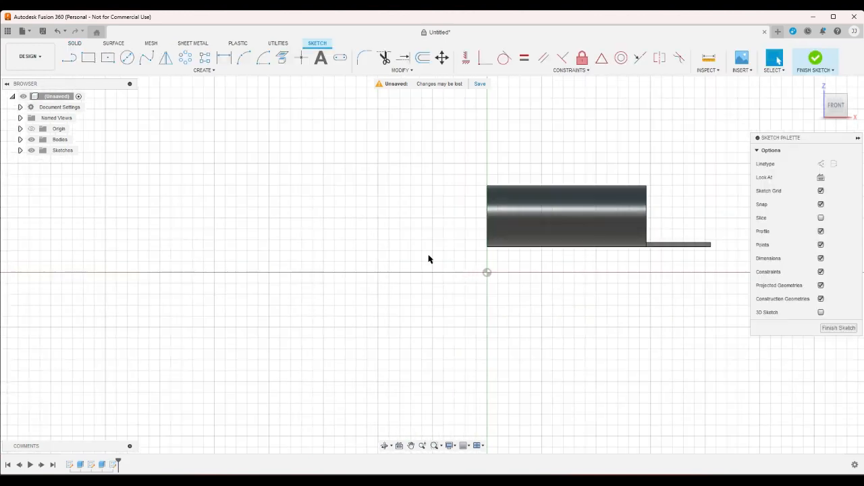
scroll(446, 256, "down", 2)
scroll(662, 209, "up", 3)
scroll(615, 229, "up", 2)
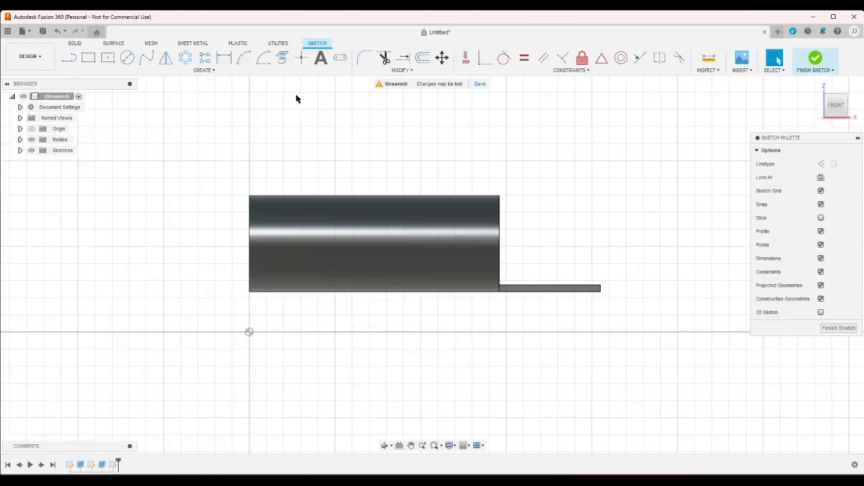
left_click(69, 57)
scroll(503, 283, "up", 3)
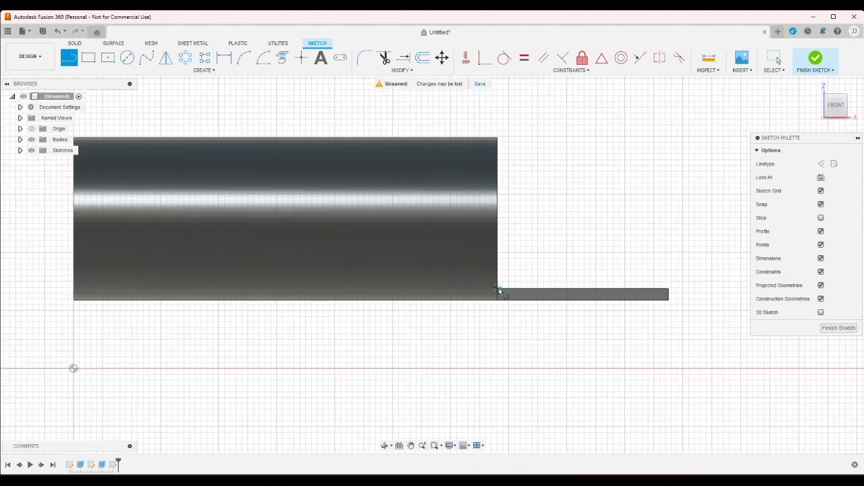
left_click(283, 57)
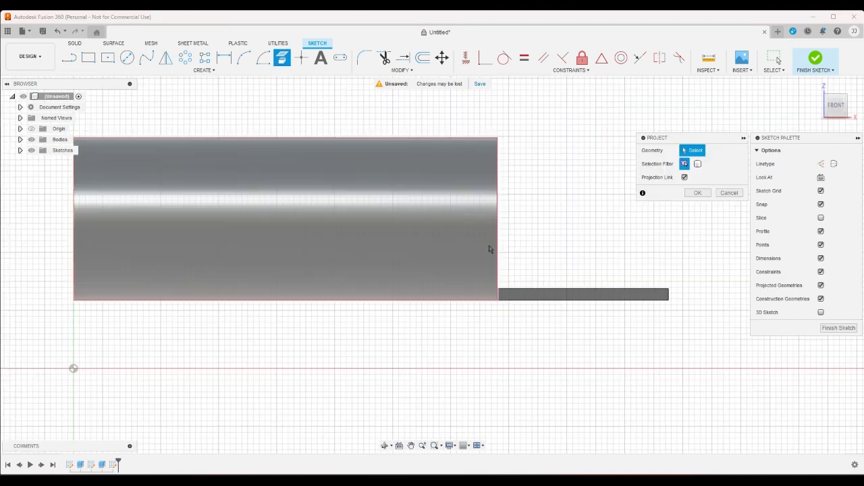
left_click(523, 300)
left_click(697, 194)
Step: Draw a diagonal line from the upper corner where the tip meets the holder back to the holder's upper edge
left_click(69, 59)
left_click(497, 290)
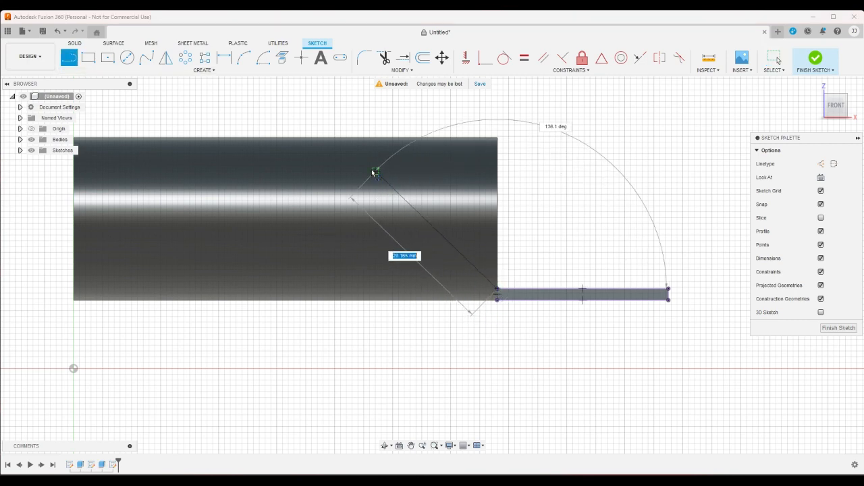
left_click(352, 137)
right_click(539, 208)
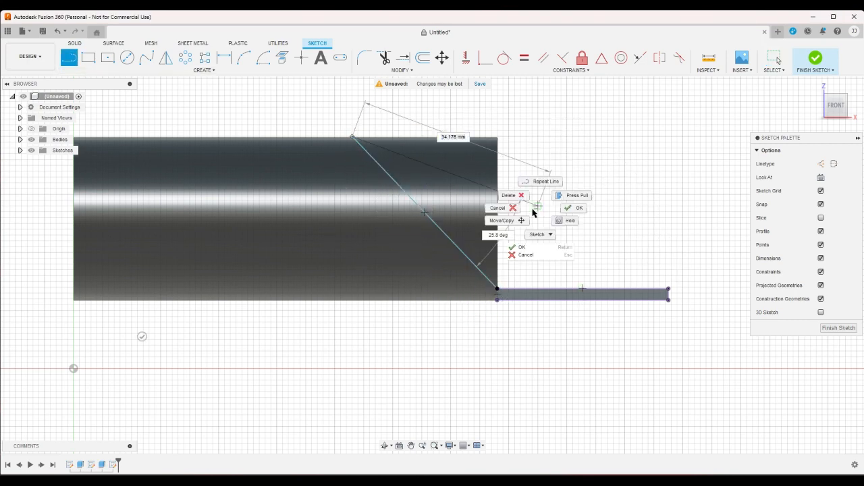
left_click(510, 207)
scroll(590, 227, "down", 3)
scroll(426, 193, "up", 2)
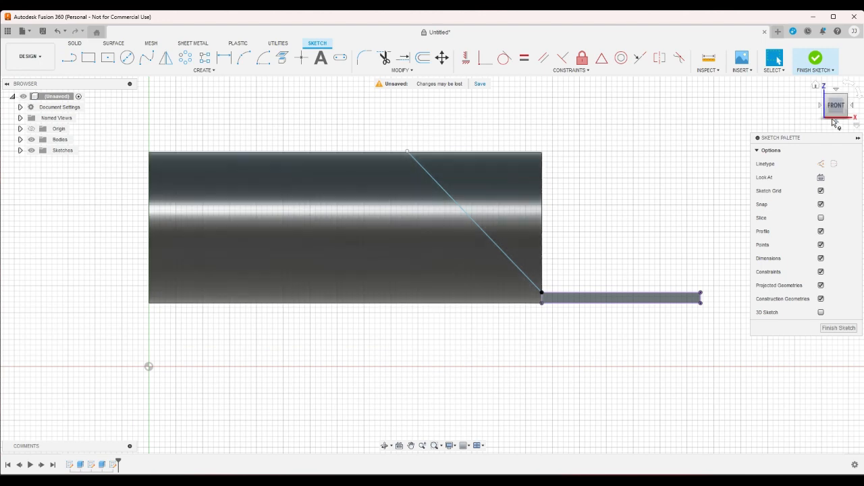
Step: Close the triangle with lines along the holder's upper edge and down its front edge, and finish the sketch
left_click(69, 57)
left_click(407, 151)
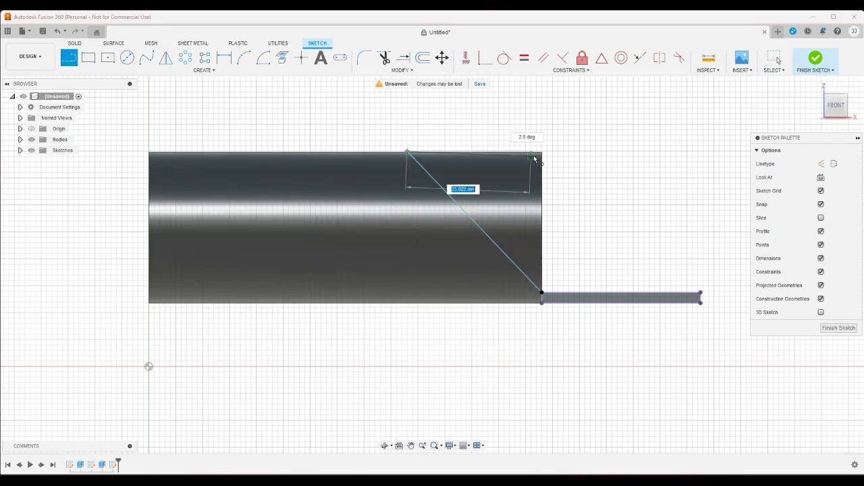
left_click(542, 152)
left_click(541, 294)
left_click(815, 58)
left_click(815, 88)
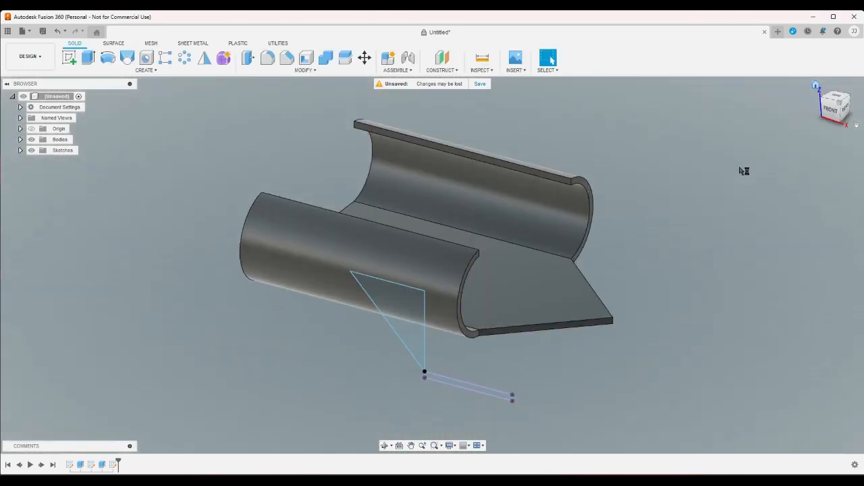
Step: Extrude the triangle profile as a cut with extent All through both side walls
left_click(87, 58)
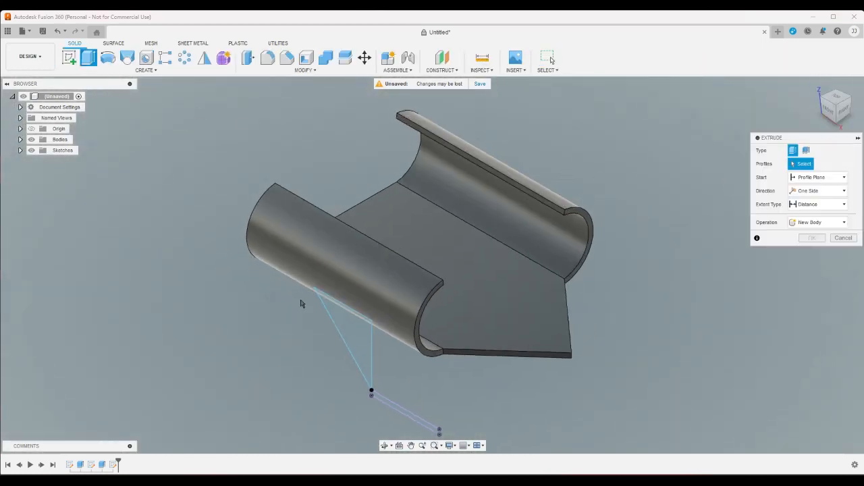
left_click(339, 326)
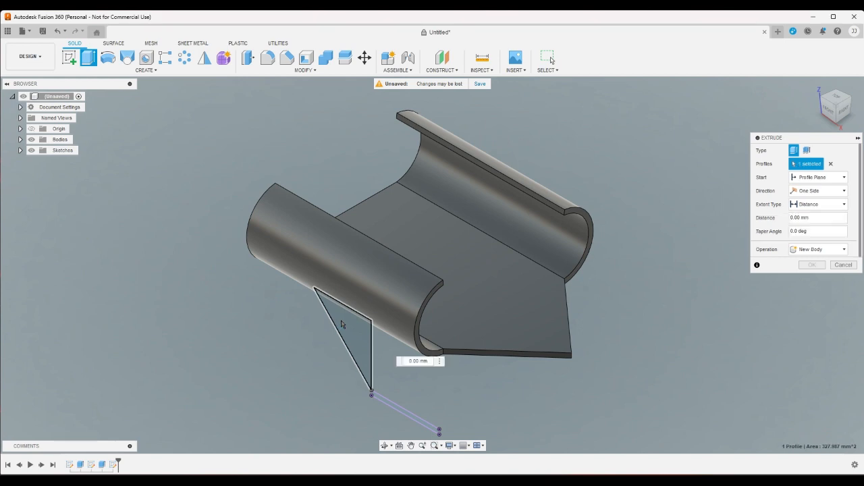
left_click(837, 204)
left_click(813, 233)
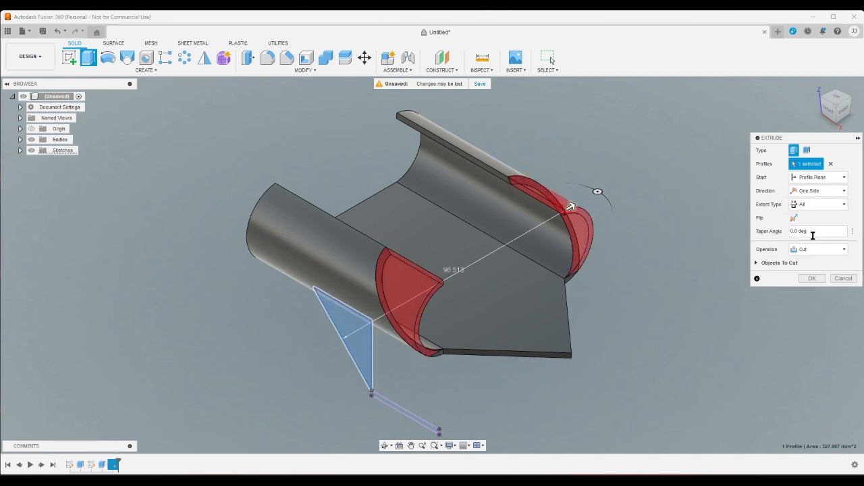
left_click(815, 280)
left_click(837, 97)
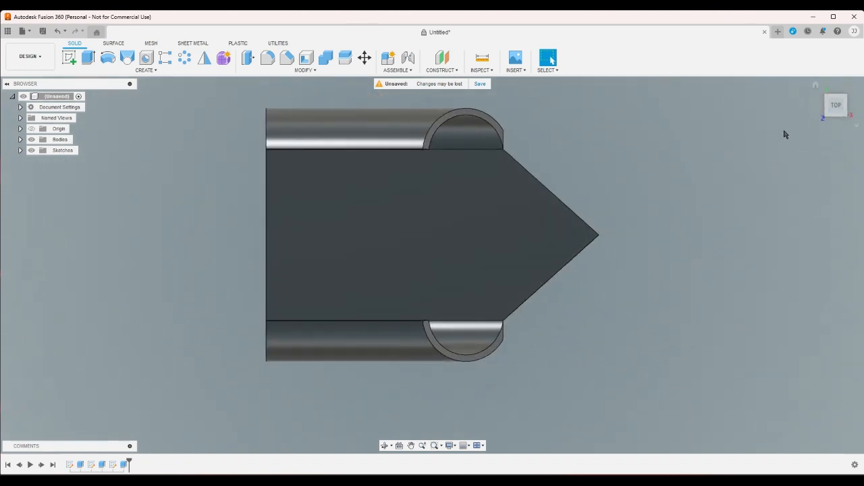
left_click(815, 86)
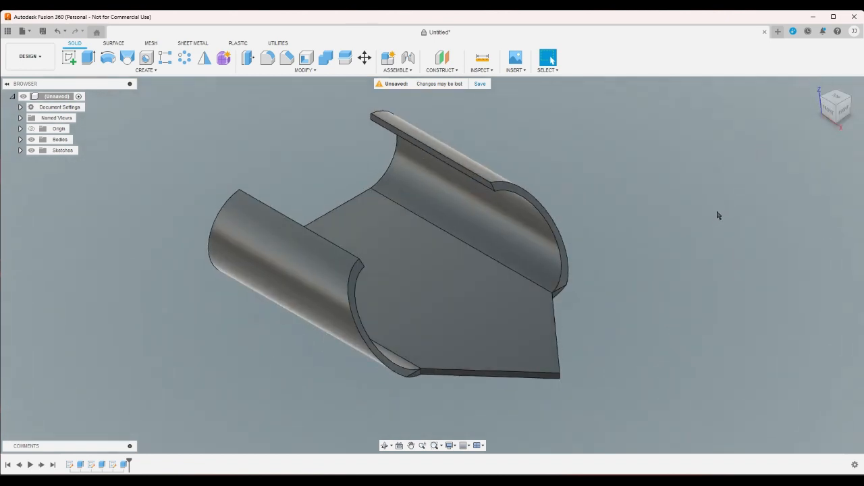
Step: Start a sketch on the upper face of the holder's floor
scroll(406, 388, "up", 5)
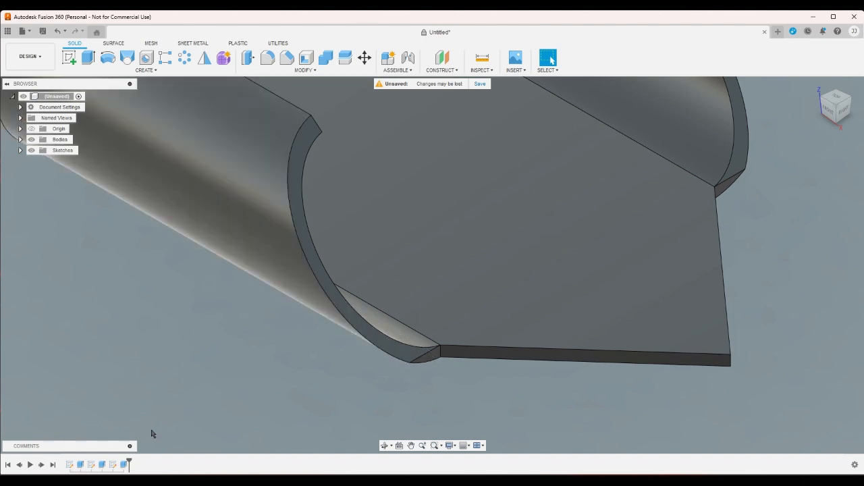
left_click(102, 465)
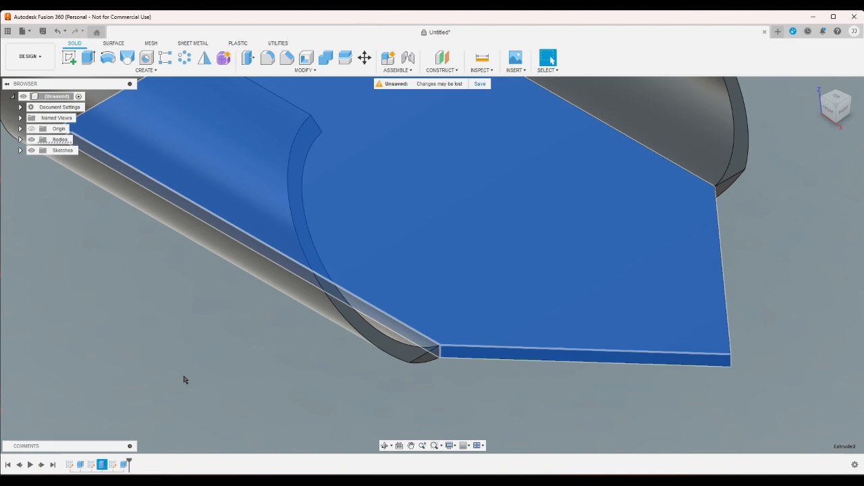
left_click(225, 366)
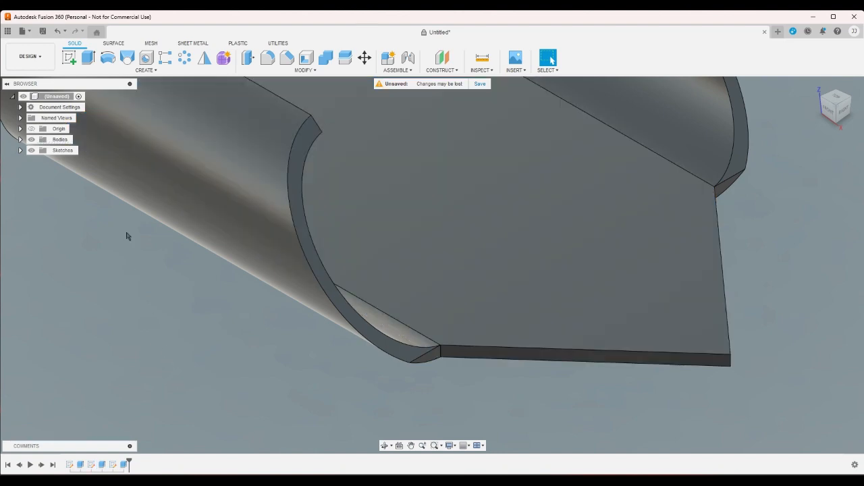
left_click(69, 57)
left_click(621, 293)
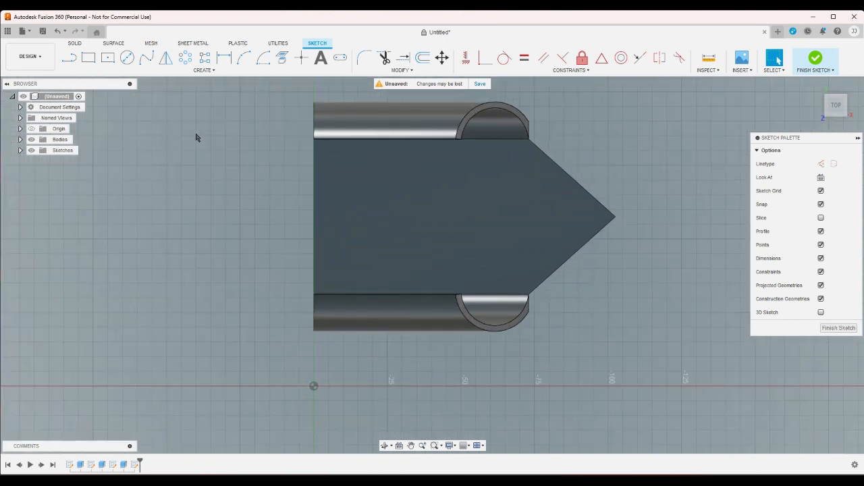
left_click(69, 57)
scroll(521, 257, "up", 3)
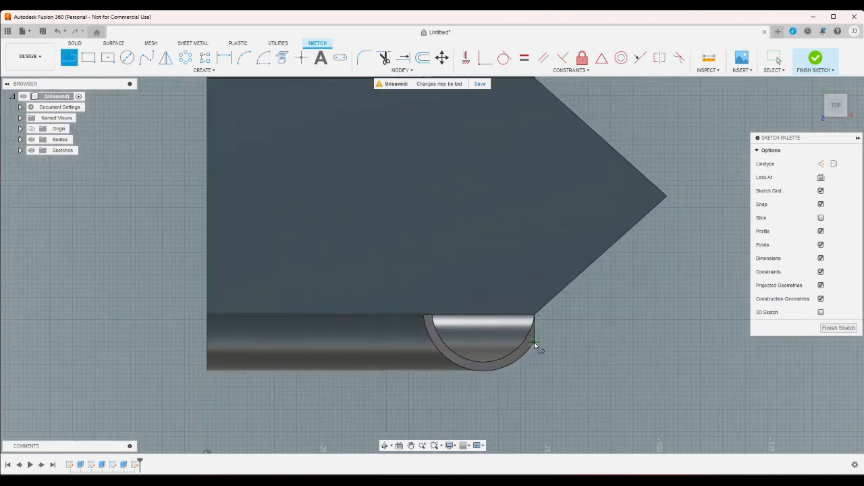
left_click(667, 197)
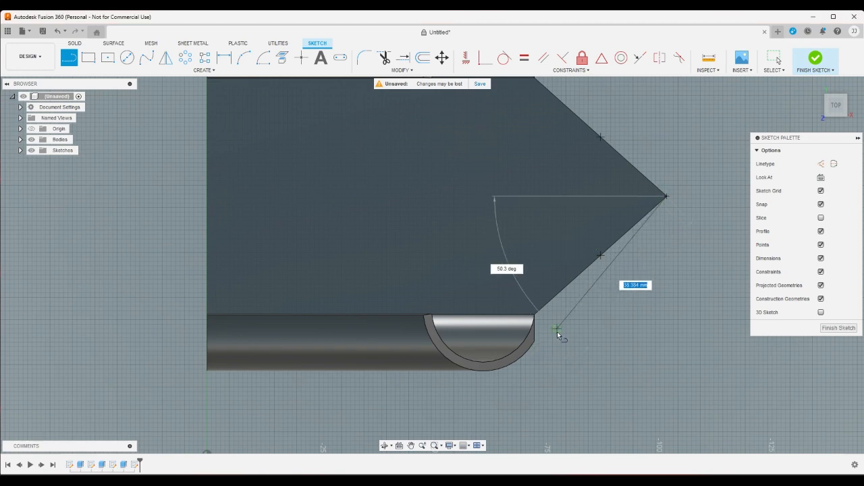
right_click(540, 334)
key("Escape")
scroll(545, 366, "down", 3)
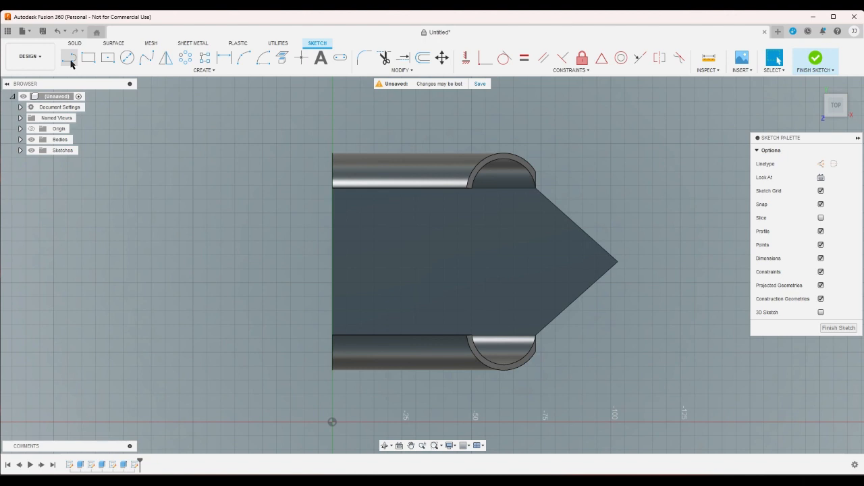
Step: Project the short front end edges of both side walls into the sketch
key("p")
left_click(537, 179)
left_click(537, 347)
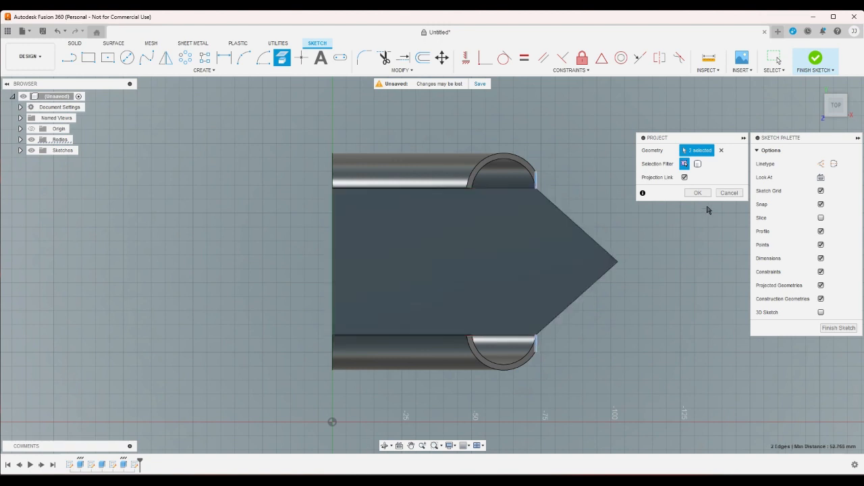
left_click(686, 194)
Step: Draw lines from the floor's tip to the outer ends of both projected edges, and finish the sketch
key("l")
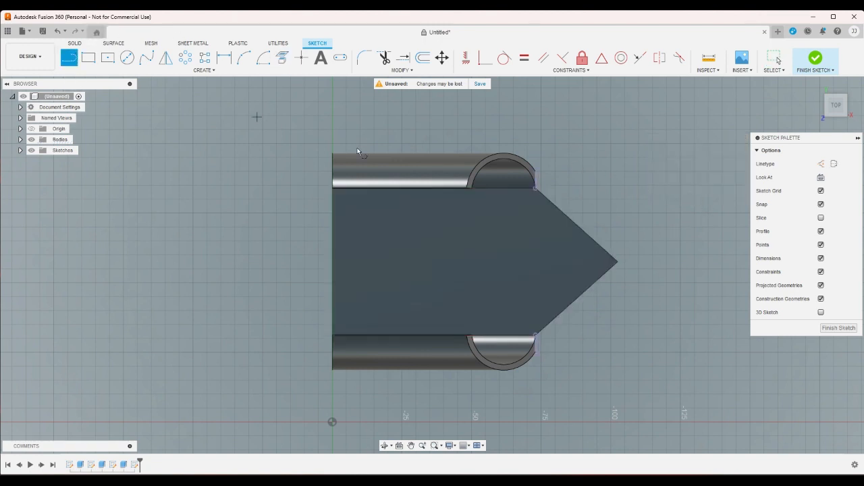
left_click(619, 261)
left_click(536, 171)
left_click(618, 261)
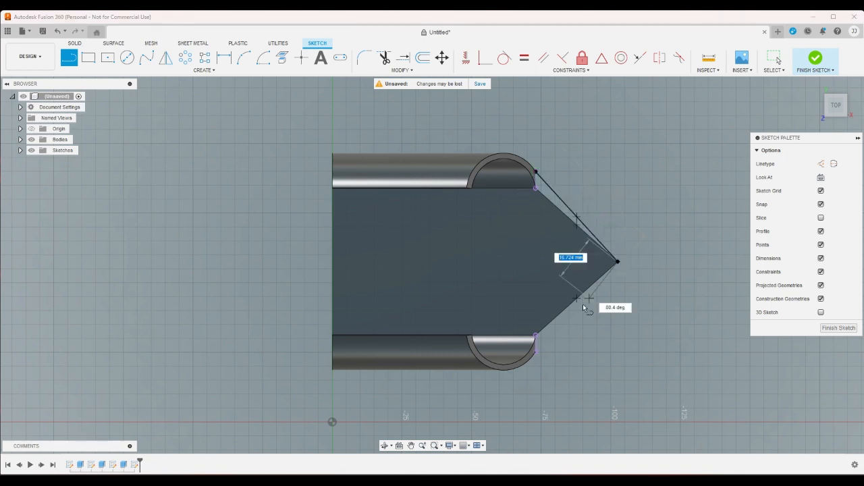
left_click(537, 352)
left_click(808, 61)
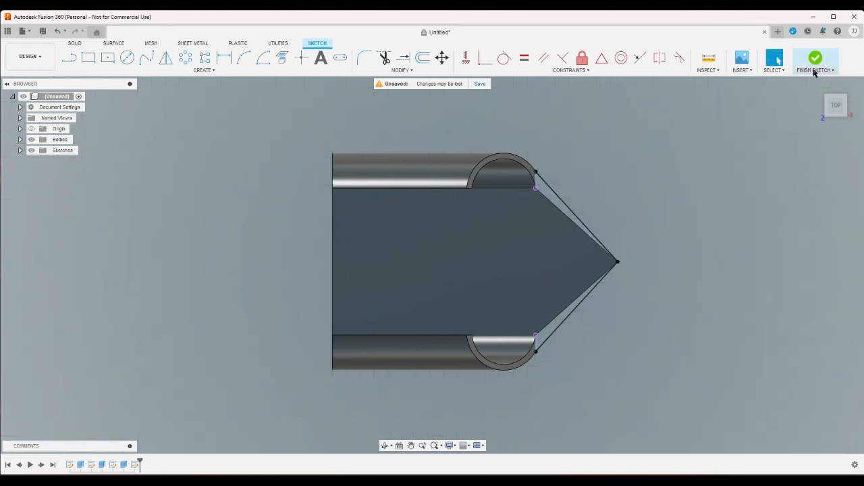
Step: Extrude the two narrow triangles beside the pointed tip with extent To Object, down to the underside of the floor
left_click(88, 58)
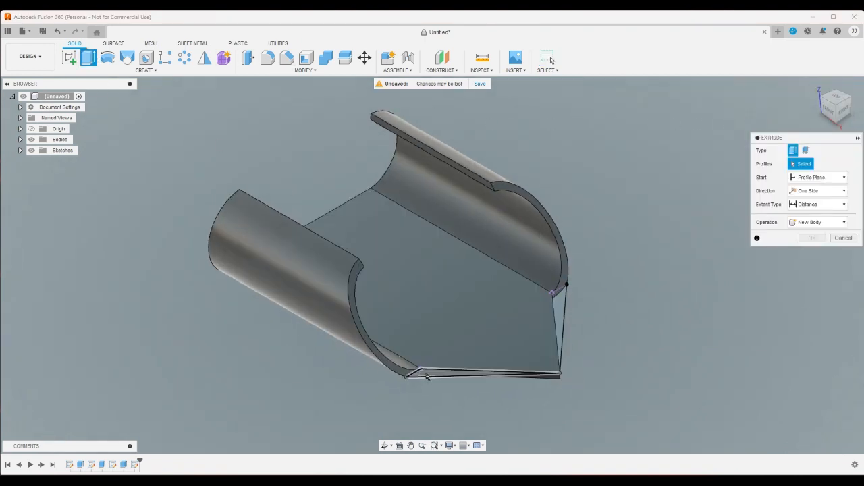
left_click(430, 372)
left_click(558, 324)
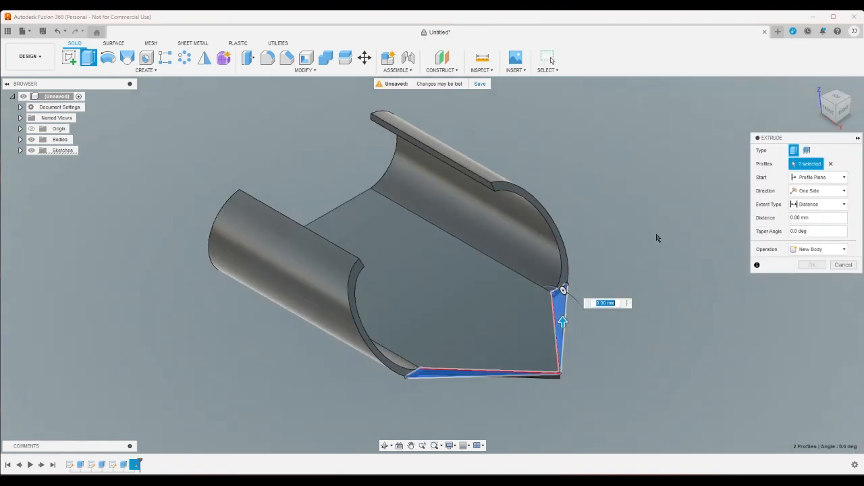
left_click(820, 204)
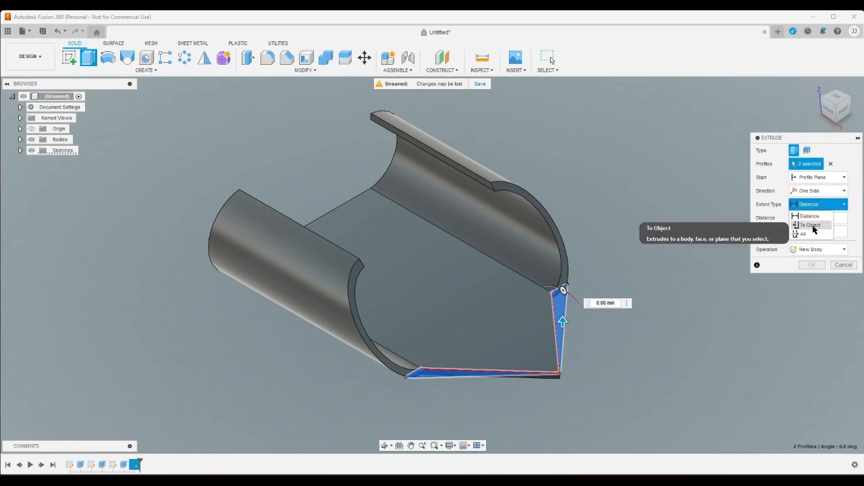
left_click(812, 226)
left_click(837, 126)
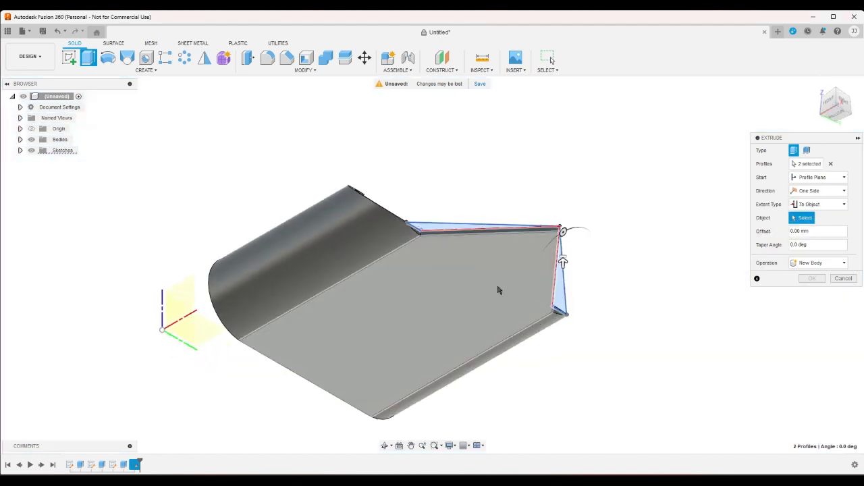
left_click(498, 290)
left_click(812, 293)
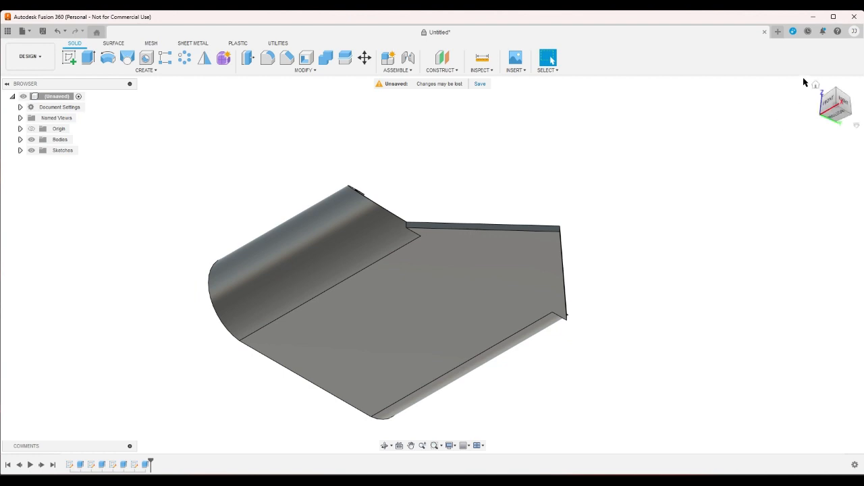
left_click(816, 87)
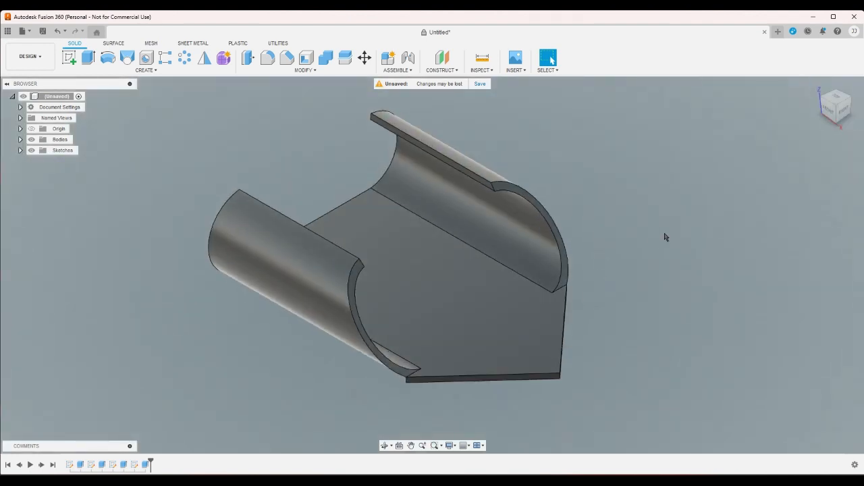
Step: Examine from several sides how the widened pointed tip meets the curved side walls at the lower front corners
scroll(608, 297, "up", 2)
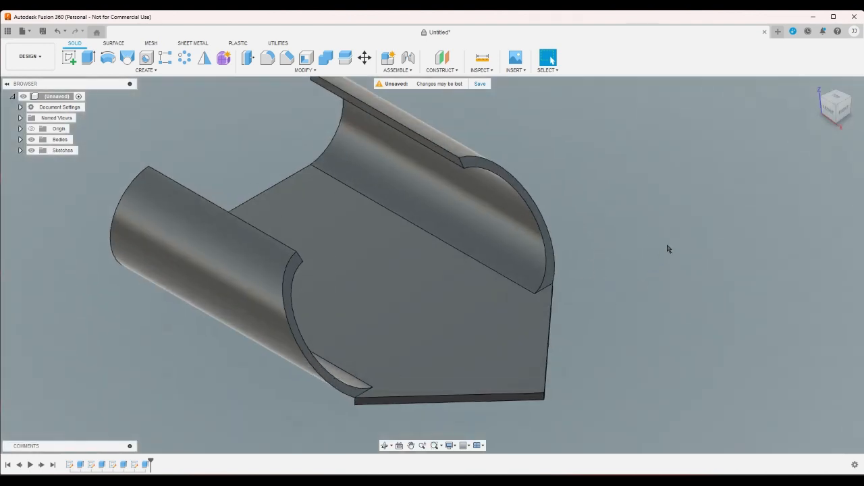
left_click(834, 124)
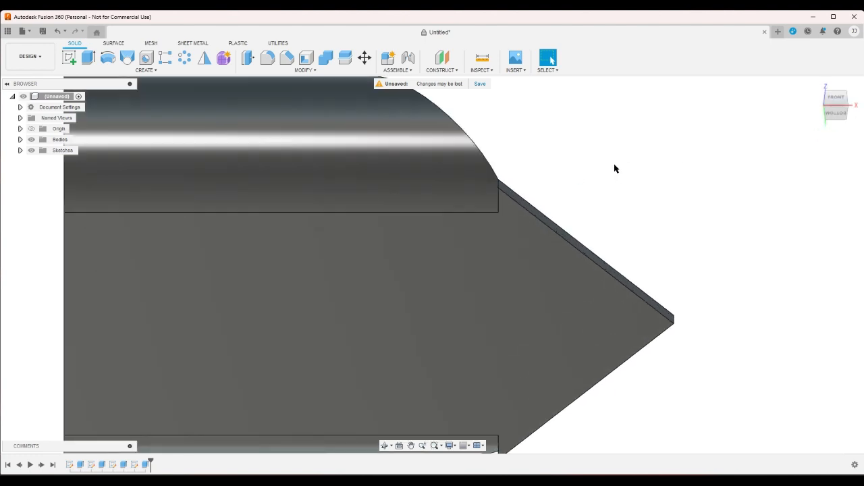
left_click(835, 97)
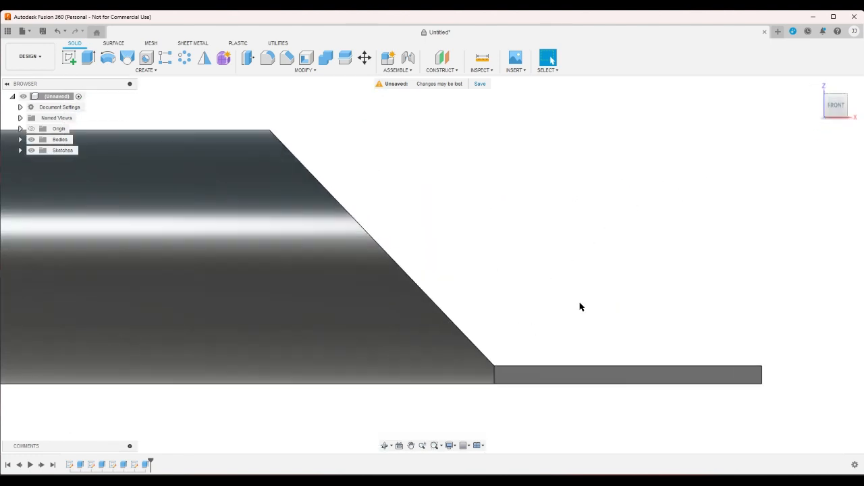
left_click(851, 107)
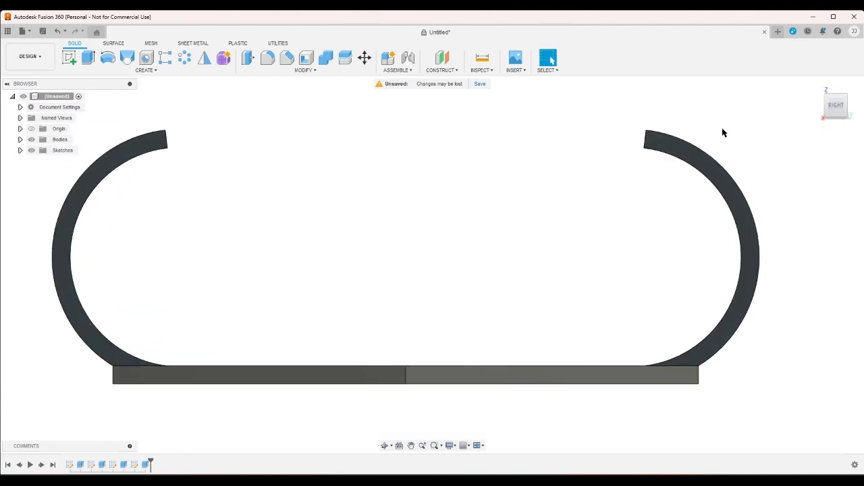
left_click(816, 87)
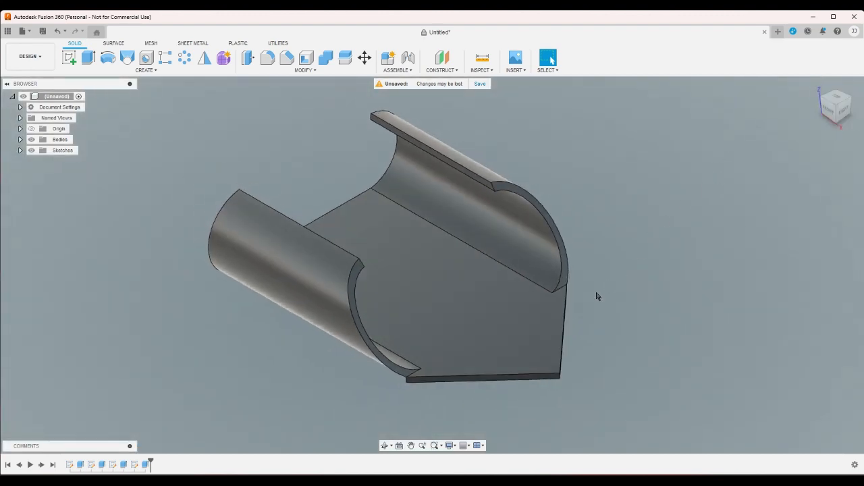
scroll(494, 346, "up", 3)
scroll(339, 433, "up", 5)
left_click_drag(376, 399, 351, 357)
left_click(345, 394)
left_click(822, 109)
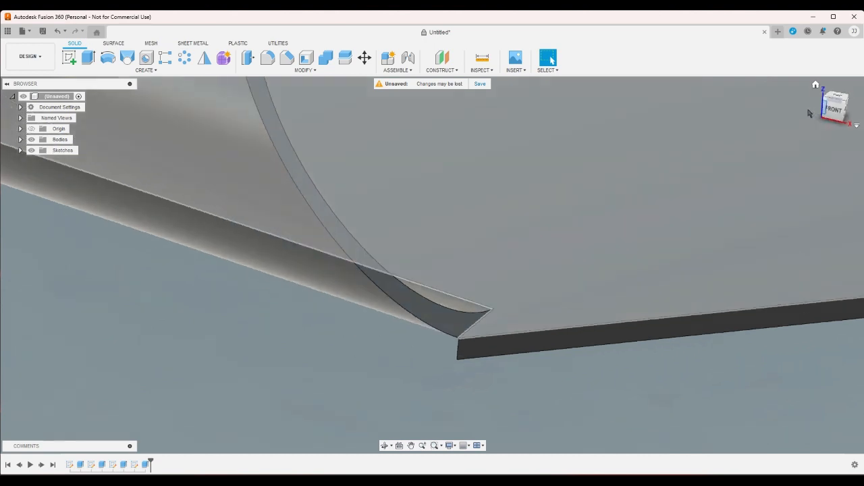
scroll(746, 190, "down", 3)
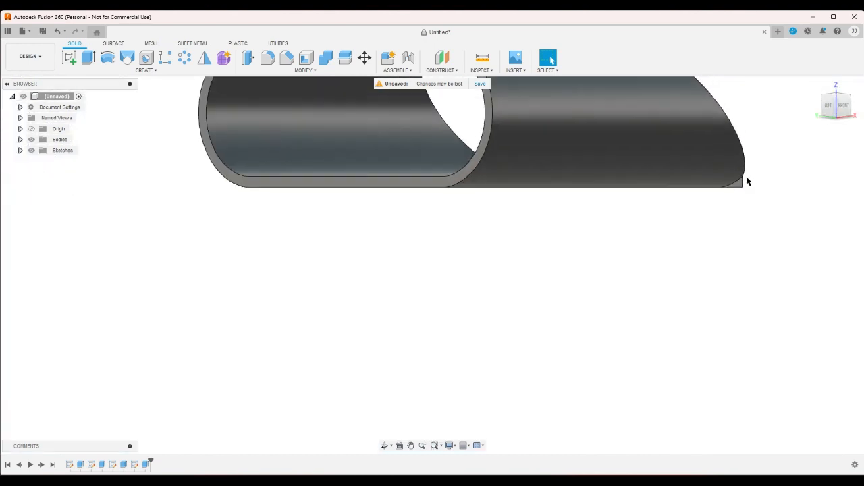
left_click(828, 106)
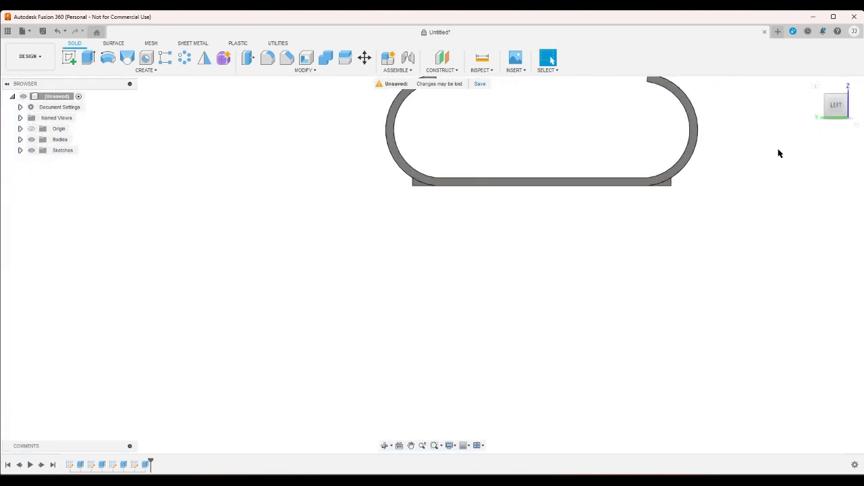
left_click(68, 58)
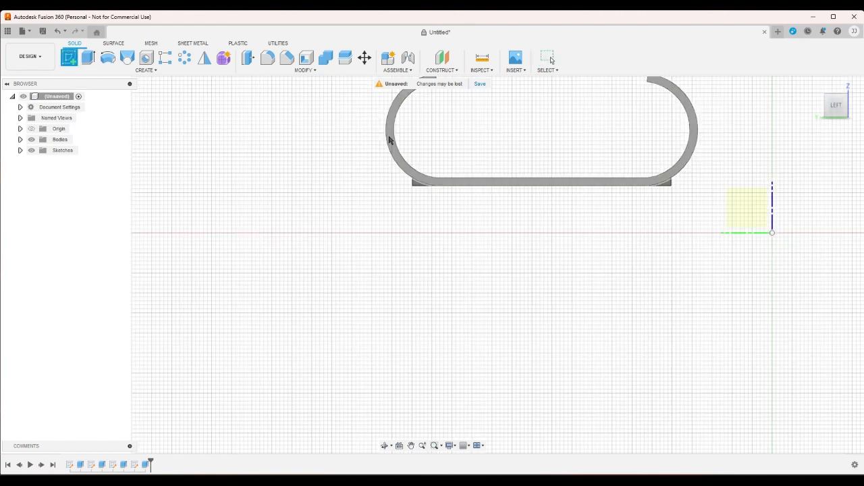
right_click(358, 156)
left_click(346, 203)
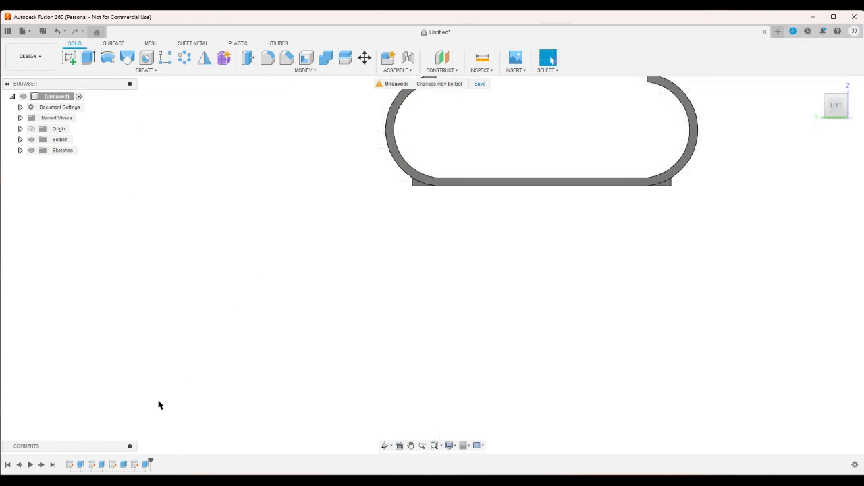
Step: Add a center rectangle enclosing the whole C profile to its sketch, centred on the profile's middle point, and finish the sketch
double_click(69, 465)
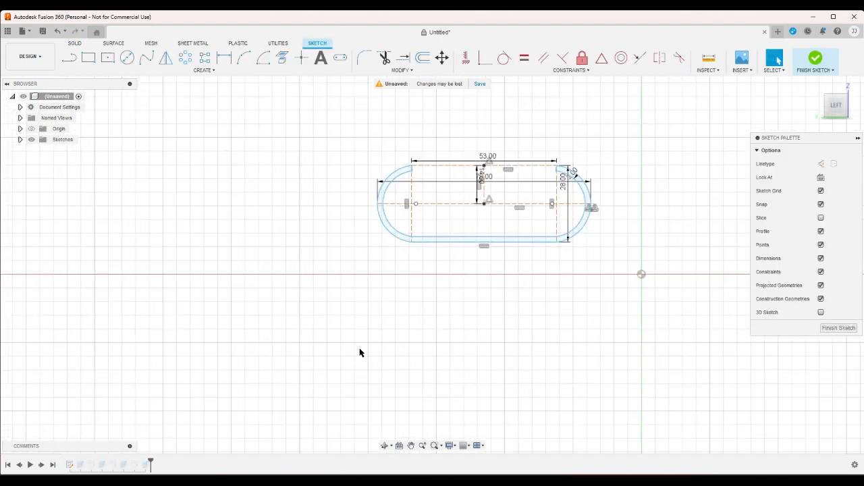
left_click_drag(113, 58, 129, 62)
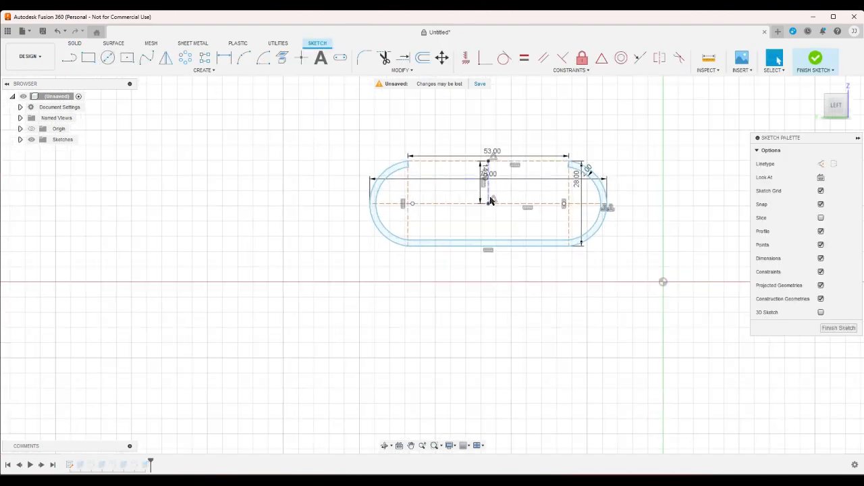
left_click(127, 58)
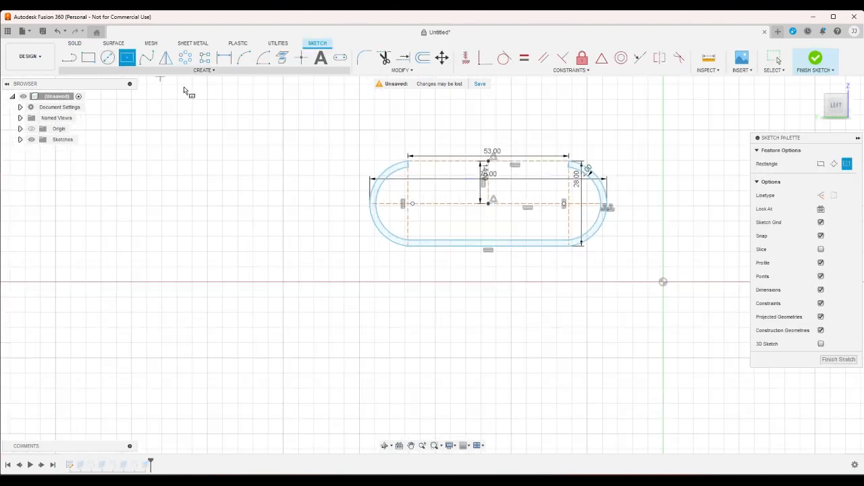
left_click(488, 203)
left_click(360, 281)
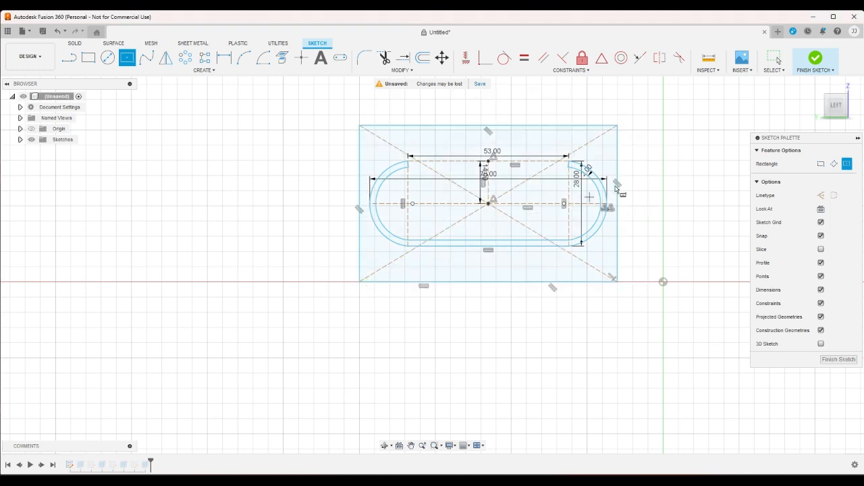
left_click(821, 61)
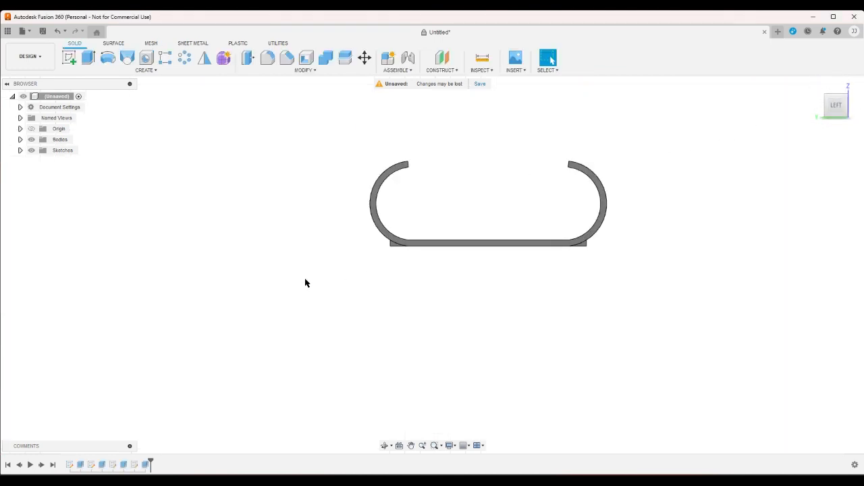
Step: Extrude the area between the rectangle and C profile past the floor's tip to cut off the protruding corners, and hide the sketch
left_click(20, 150)
left_click(39, 161)
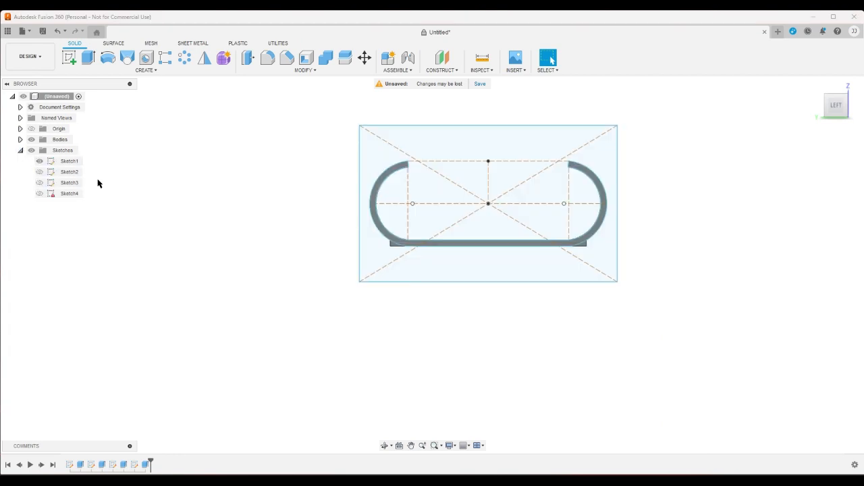
left_click(89, 59)
left_click(371, 254)
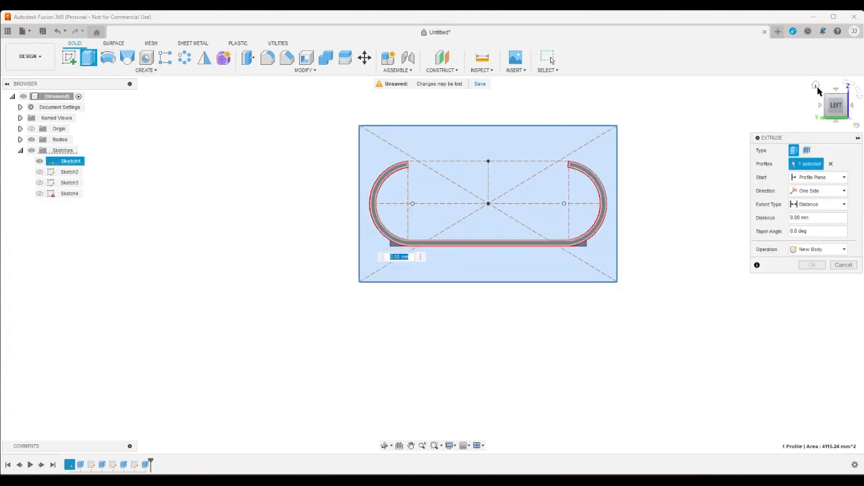
left_click(817, 87)
left_click_drag(357, 221, 640, 378)
left_click(811, 277)
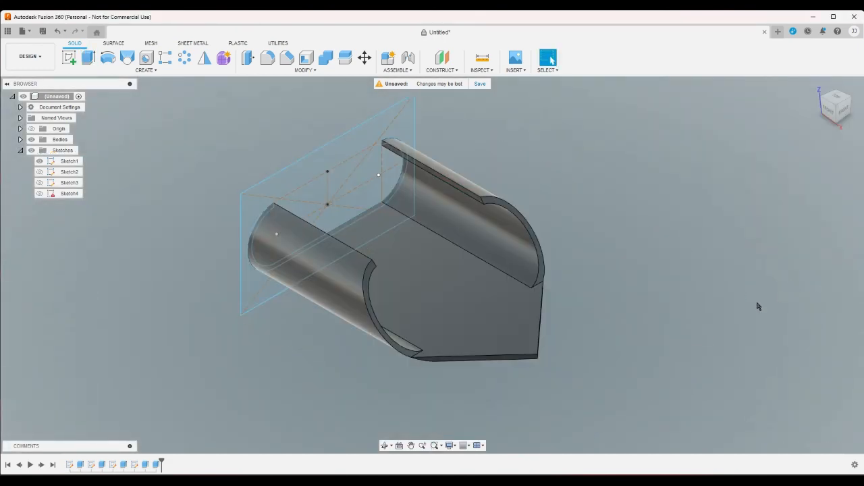
left_click(40, 172)
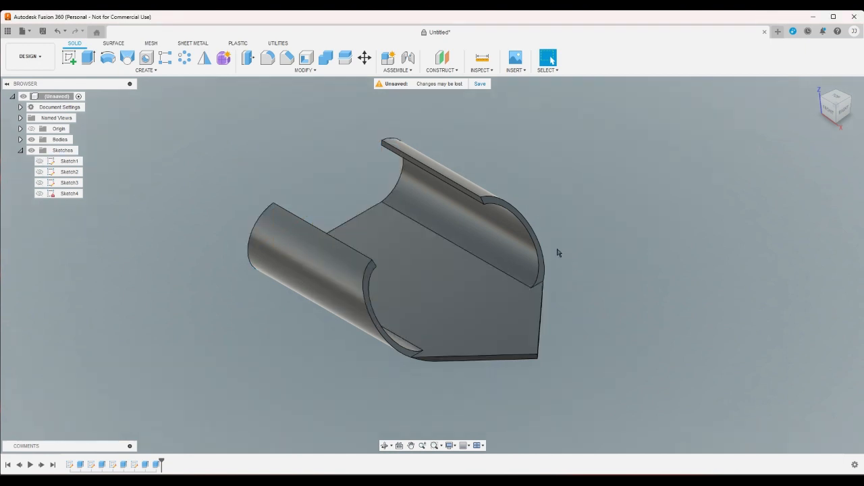
Step: Start a sketch on the upper face of the floor and project both curved side walls into it
left_click(825, 95)
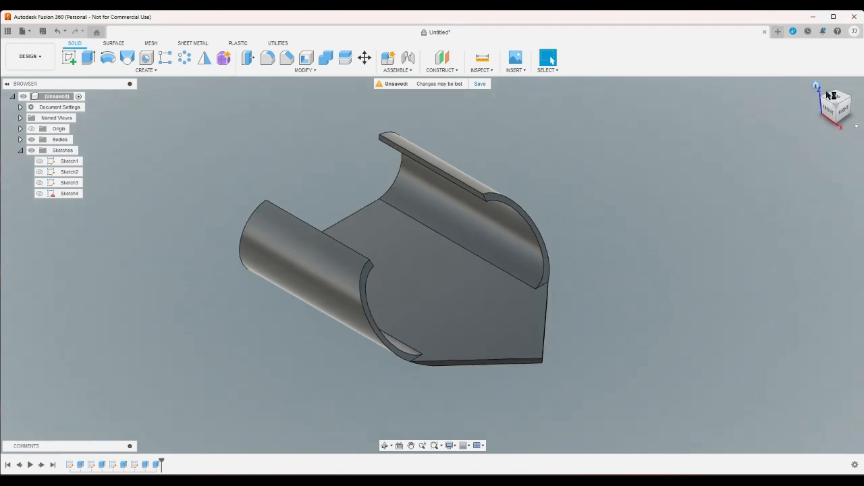
left_click(825, 96)
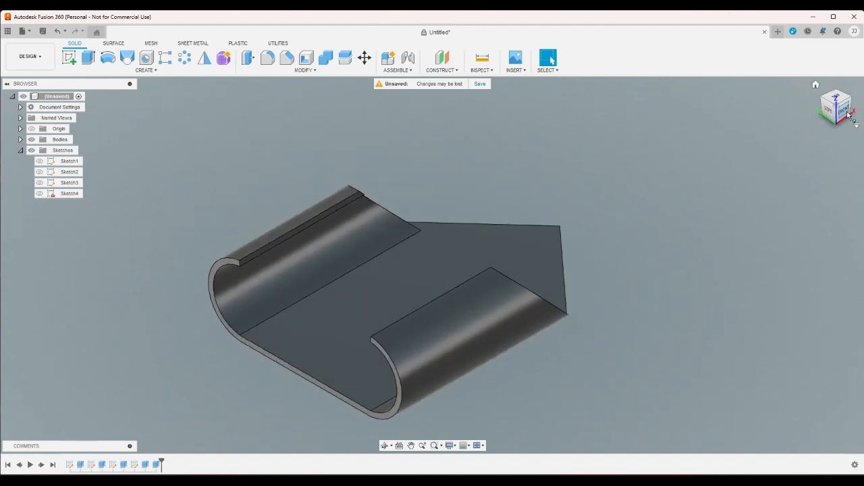
left_click(845, 111)
left_click(816, 85)
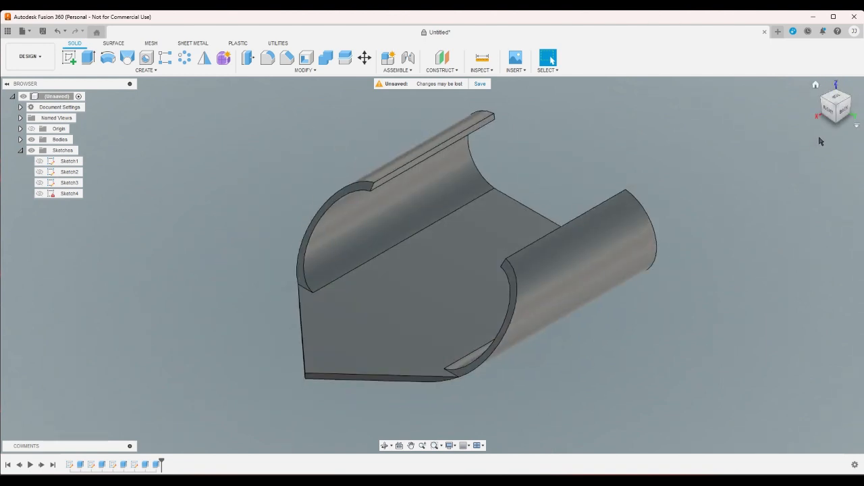
left_click(849, 103)
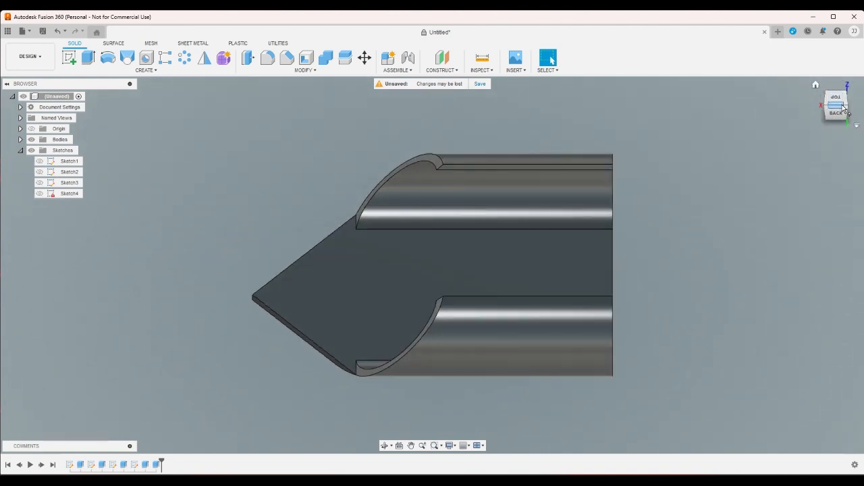
left_click_drag(846, 106, 811, 108)
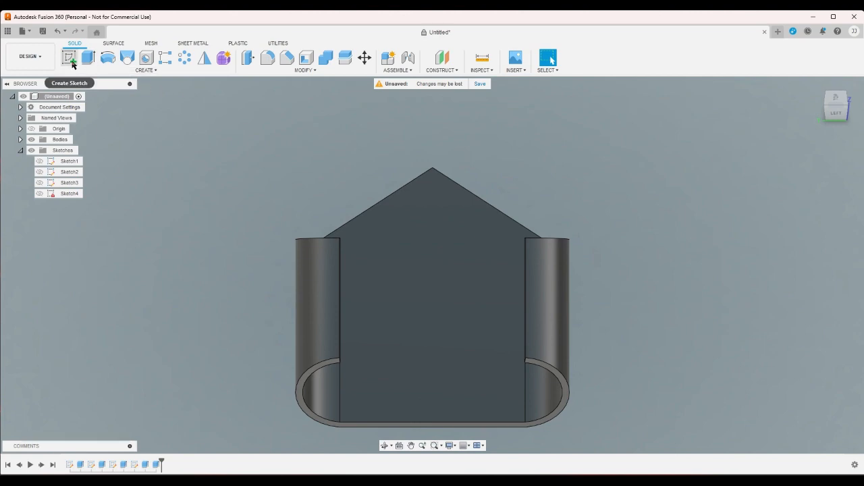
left_click(71, 60)
left_click(417, 254)
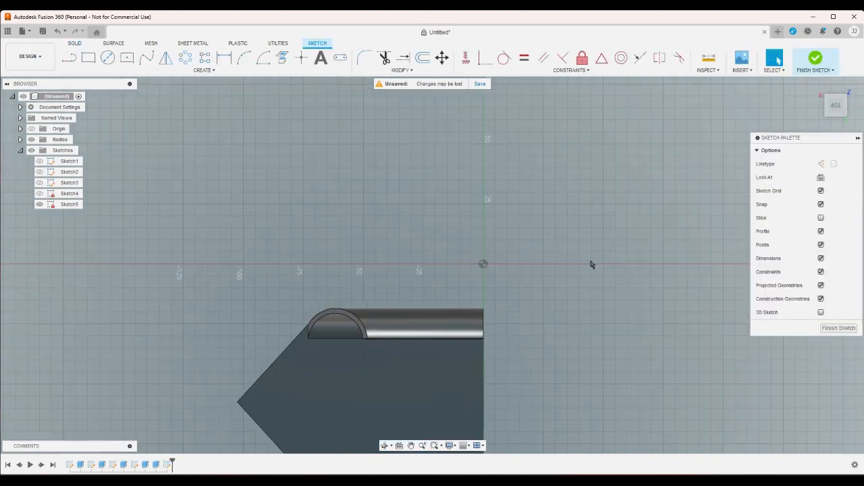
left_click(282, 57)
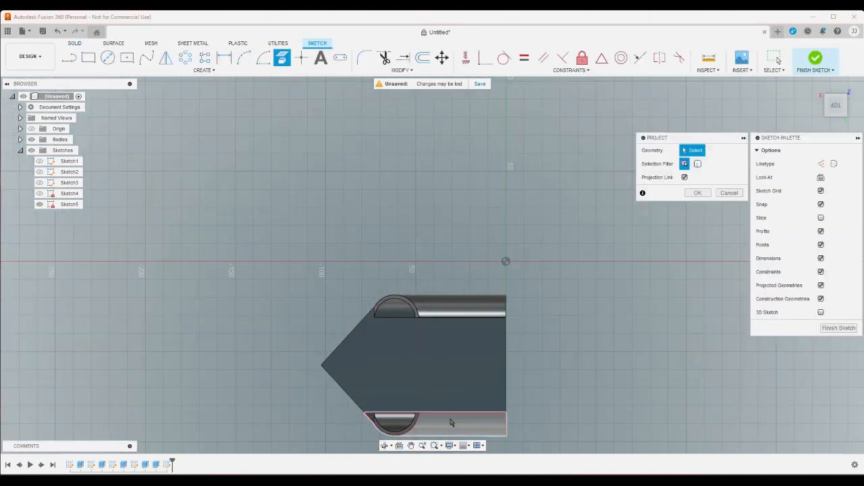
left_click(493, 306)
left_click(492, 427)
Step: Draw a flared outline behind the open rear end, joining both walls' outer corners, with straight side segments about 22 mm long
left_click(69, 58)
scroll(402, 194, "down", 2)
left_click(485, 270)
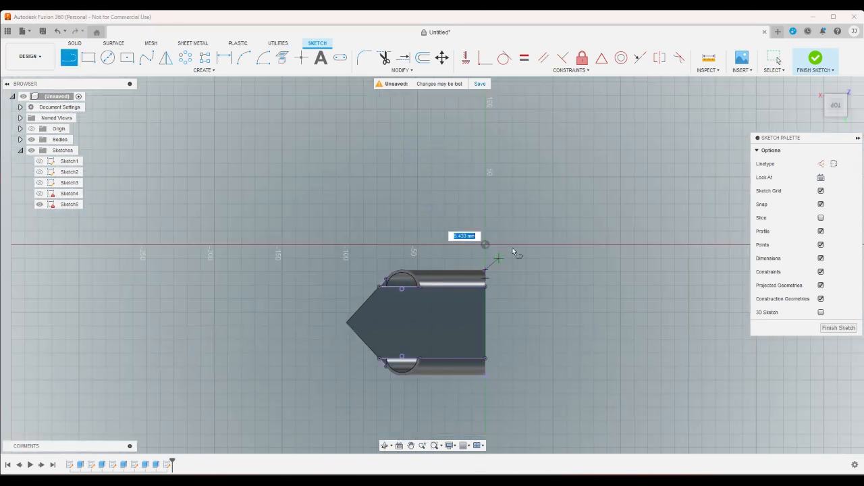
left_click(591, 200)
left_click(620, 200)
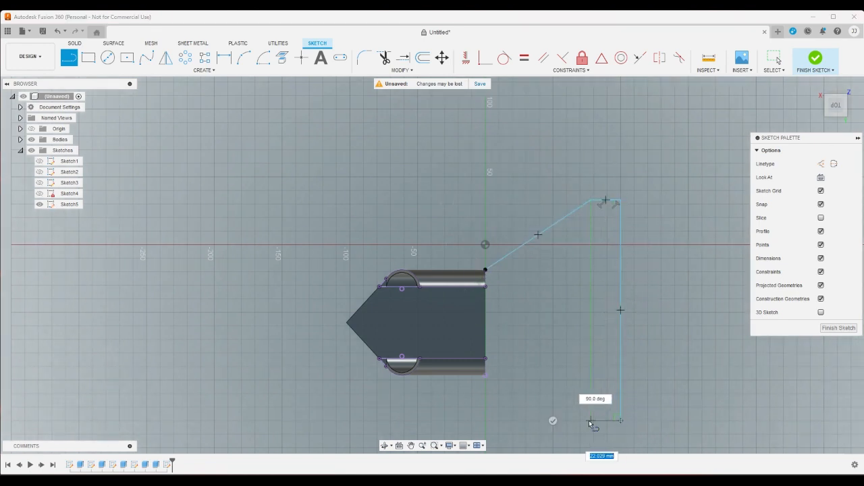
left_click(620, 419)
left_click(485, 376)
right_click(565, 346)
left_click(609, 349)
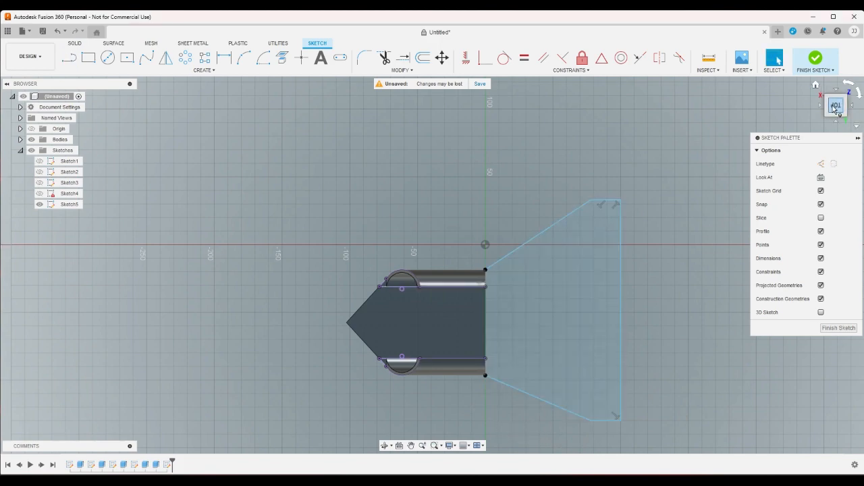
Step: Make the flared outline symmetric by constraining its two slanted lines and its two short straight segments to equal lengths
left_click(849, 84)
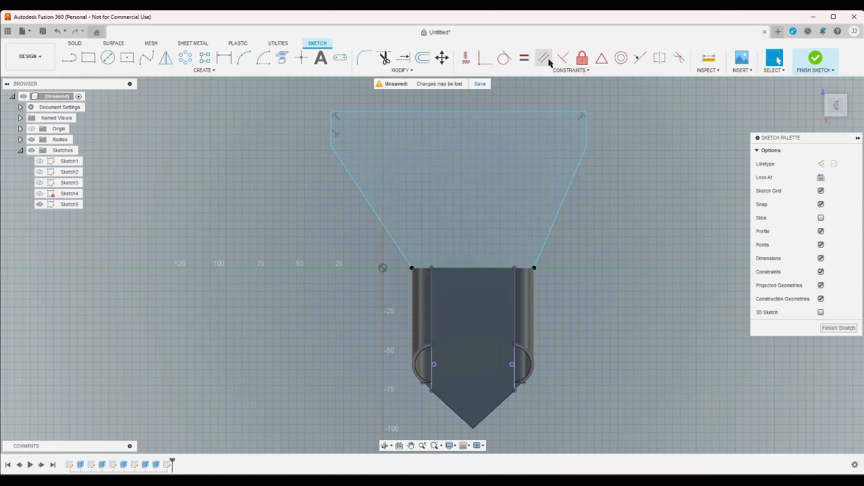
left_click(547, 62)
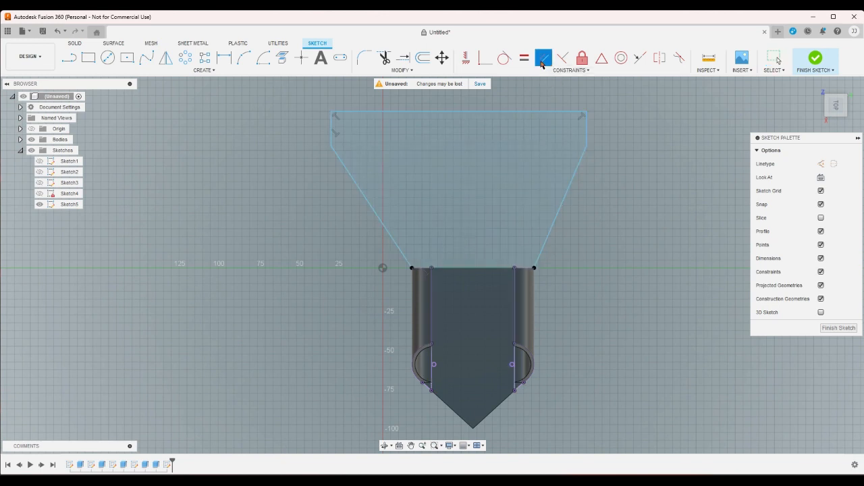
left_click(574, 174)
left_click(388, 231)
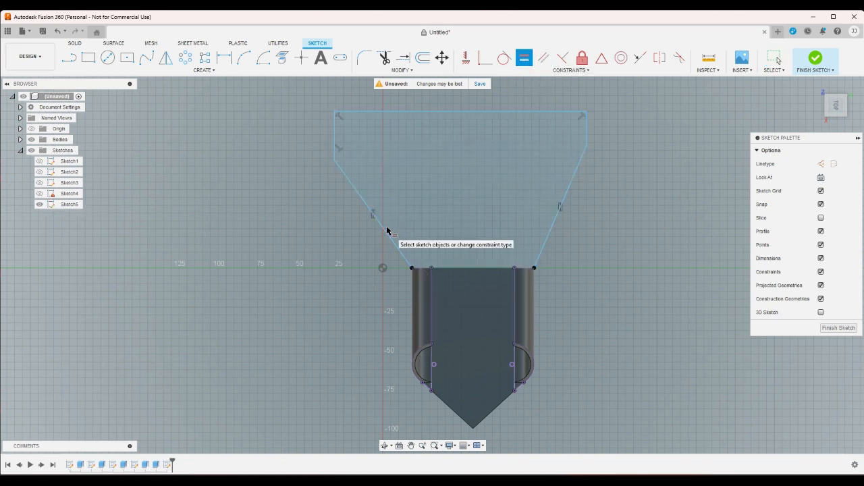
left_click(585, 125)
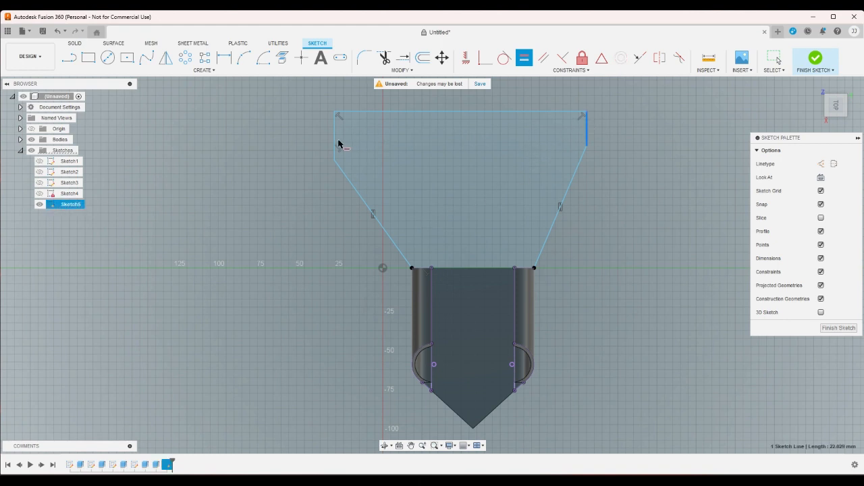
left_click(337, 142)
right_click(577, 215)
left_click(531, 208)
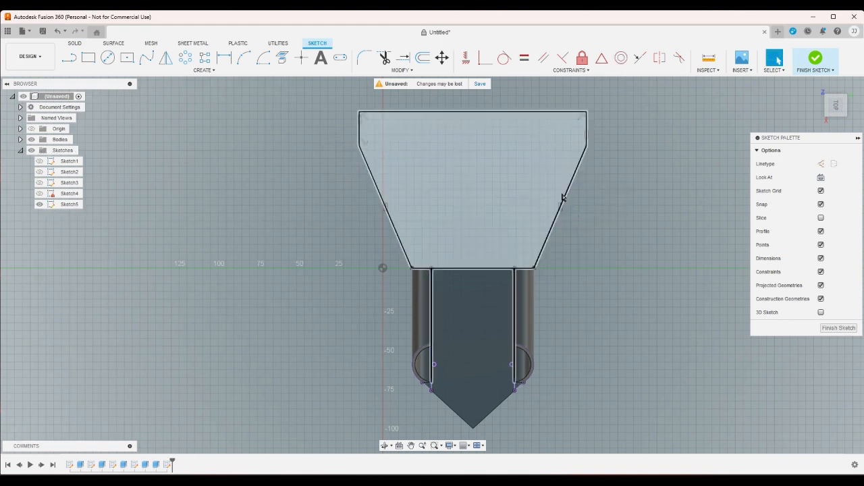
Step: Reshape the flared outline by moving its corners and far edge closer to the holder, making it shorter and narrower
mouse_move(588, 150)
left_mouse_down()
mouse_move(588, 193)
mouse_move(575, 185)
left_mouse_up()
mouse_move(534, 121)
left_mouse_down()
mouse_move(538, 175)
mouse_move(596, 180)
mouse_move(563, 189)
mouse_move(571, 174)
left_mouse_up()
left_click(596, 180)
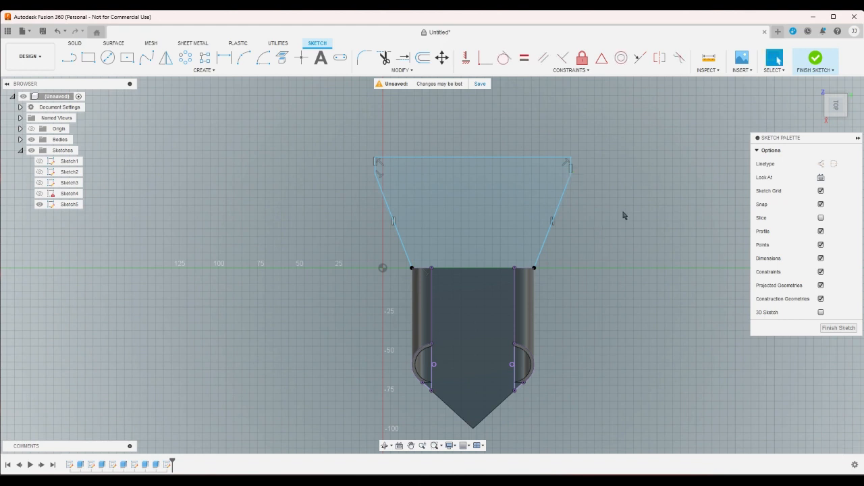
mouse_move(590, 123)
left_mouse_down()
mouse_move(409, 177)
mouse_move(345, 214)
left_mouse_up()
left_click(603, 283)
mouse_move(587, 119)
left_mouse_down()
mouse_move(552, 164)
mouse_move(339, 228)
left_mouse_up()
left_click(811, 95)
left_click(816, 88)
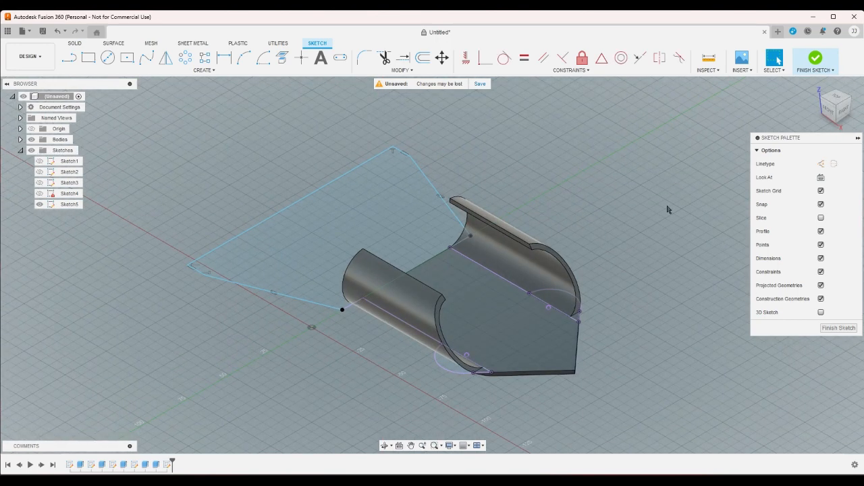
Step: Undo the reshaping, the constraints and all lines of the flared outline, keeping the projected walls
key("ctrl+z")
key("ctrl+z")
key("ctrl+z")
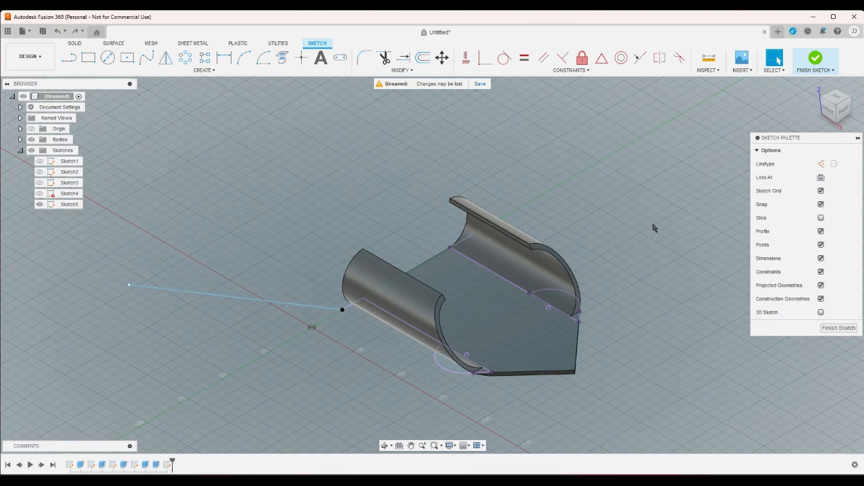
key("ctrl+z")
Step: Draw a two-point rectangle behind the open rear end, starting at one side wall's outer corner and spanning nearly the full width
left_click(835, 96)
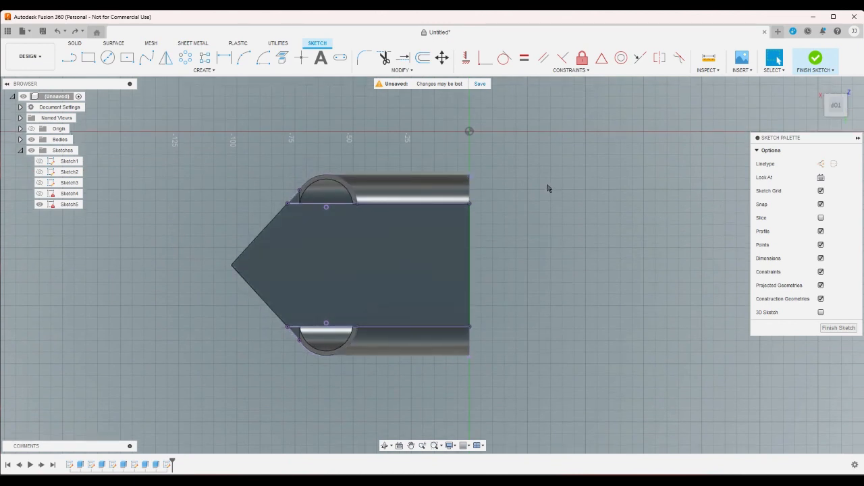
left_click(89, 58)
left_click(470, 175)
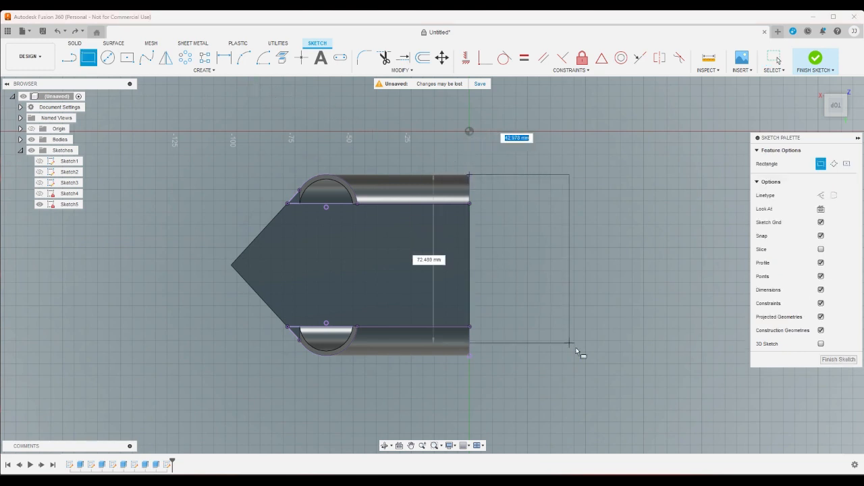
left_click(644, 351)
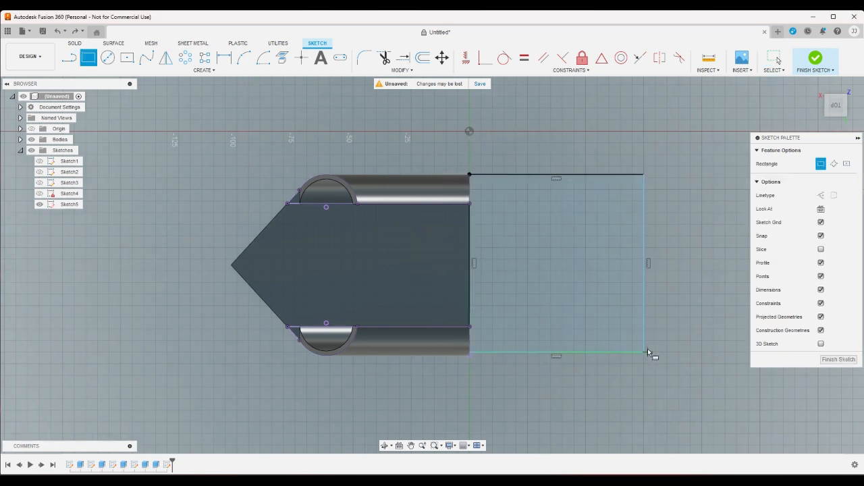
Step: Make the rectangle's free corner at the rear end coincident with the other side wall's projected outer corner
left_click(485, 58)
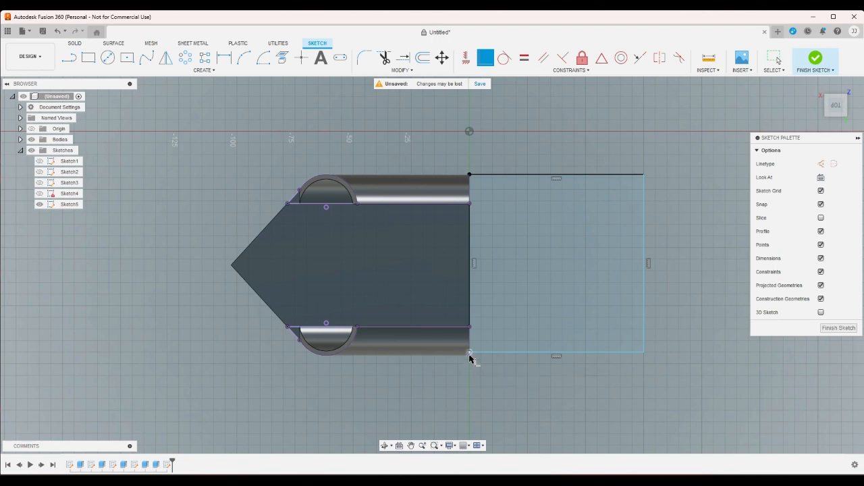
right_click(449, 363)
left_click(446, 372)
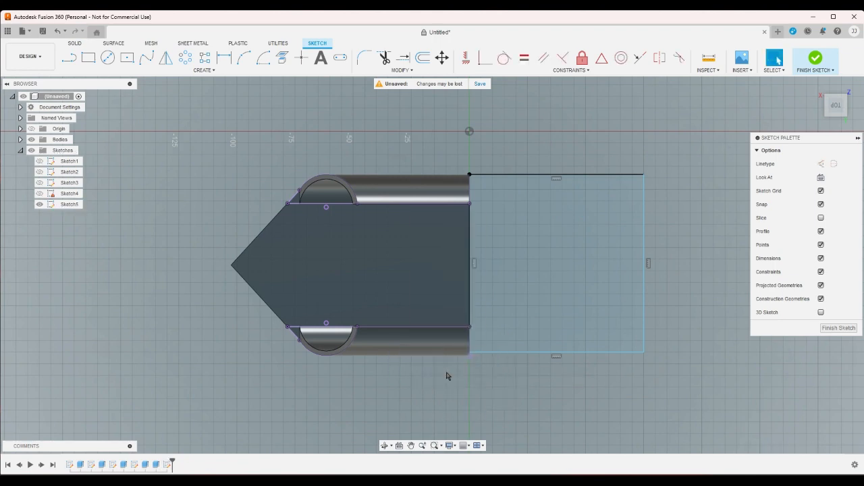
left_click(486, 58)
scroll(463, 314, "up", 5)
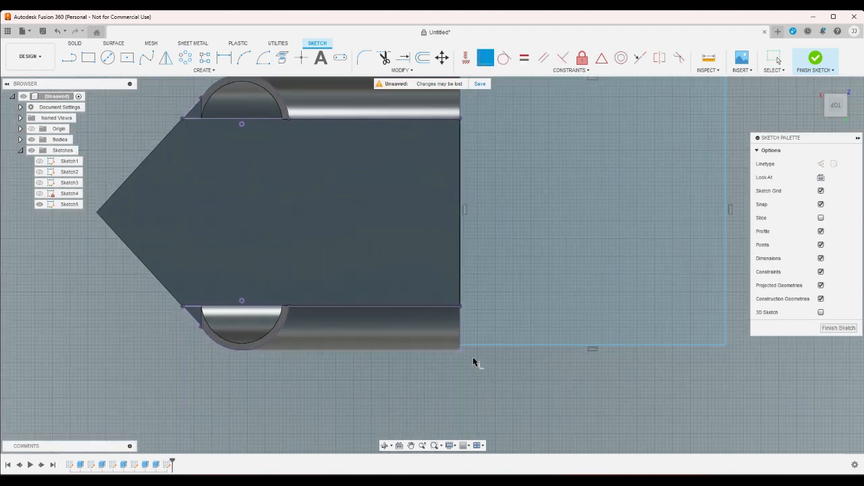
right_click(472, 371)
scroll(456, 380, "down", 5)
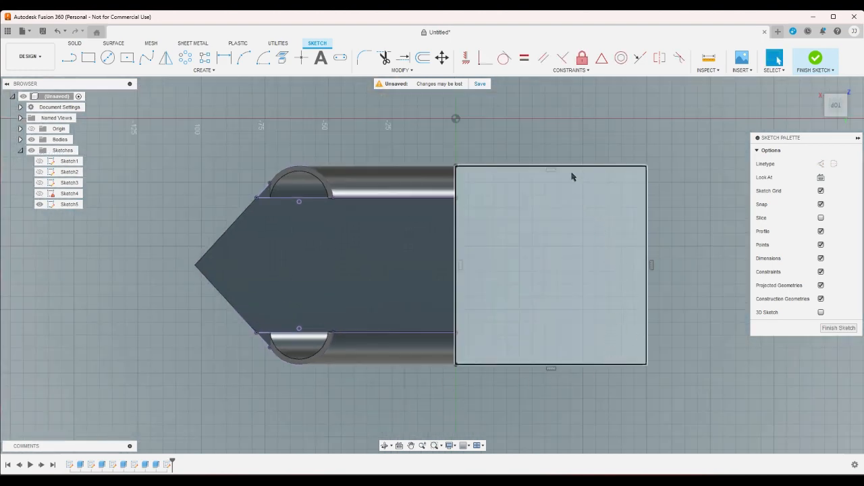
left_click(570, 167)
left_click(658, 389)
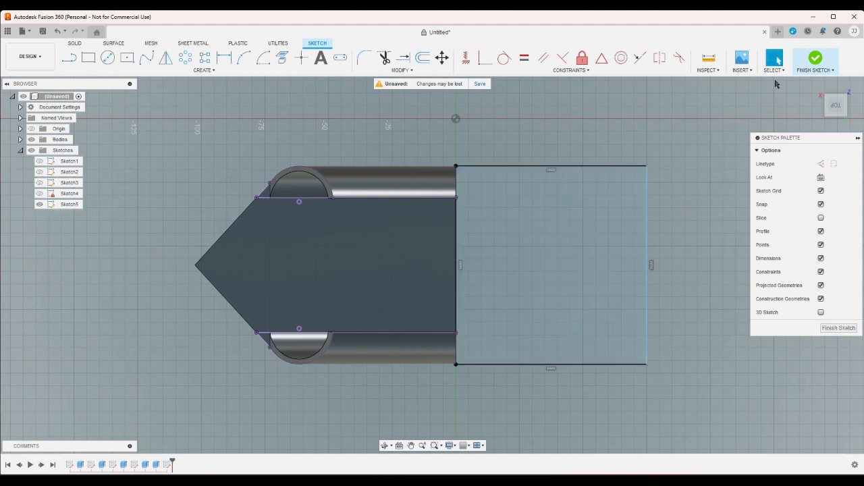
Step: Finish the sketch and extrude the rectangle behind the holder 30 mm upward as a new body
left_click(813, 65)
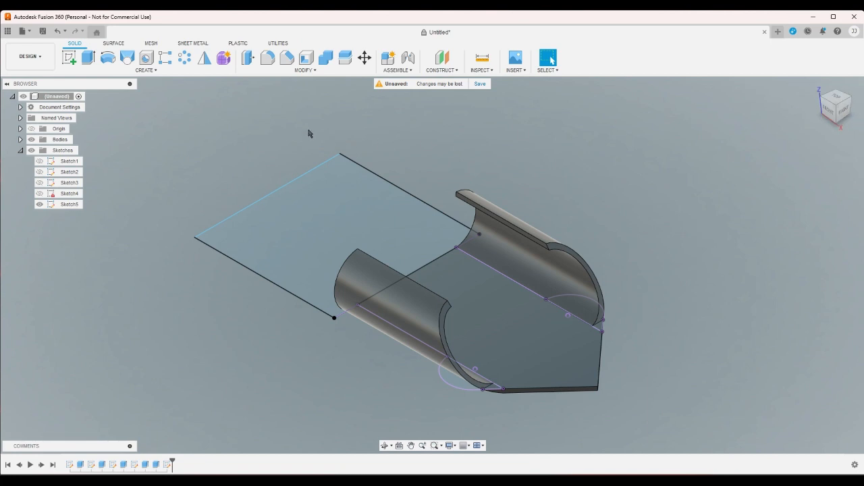
left_click(88, 58)
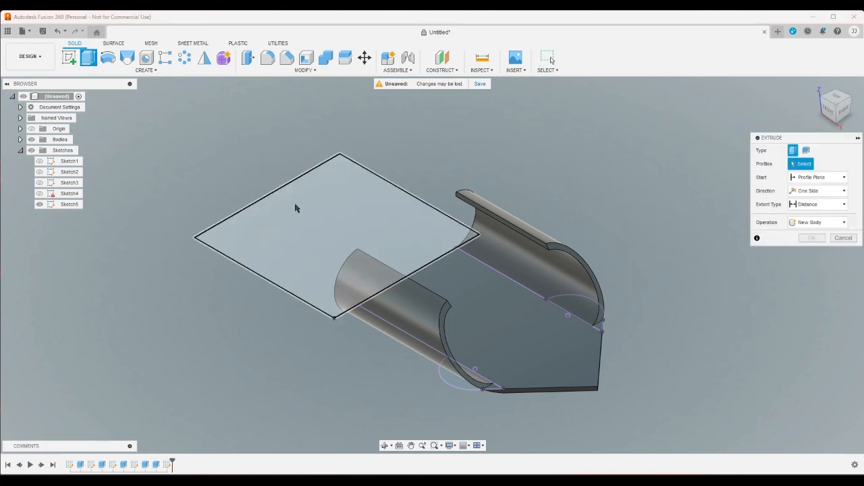
left_click(299, 225)
left_click_drag(336, 223, 336, 164)
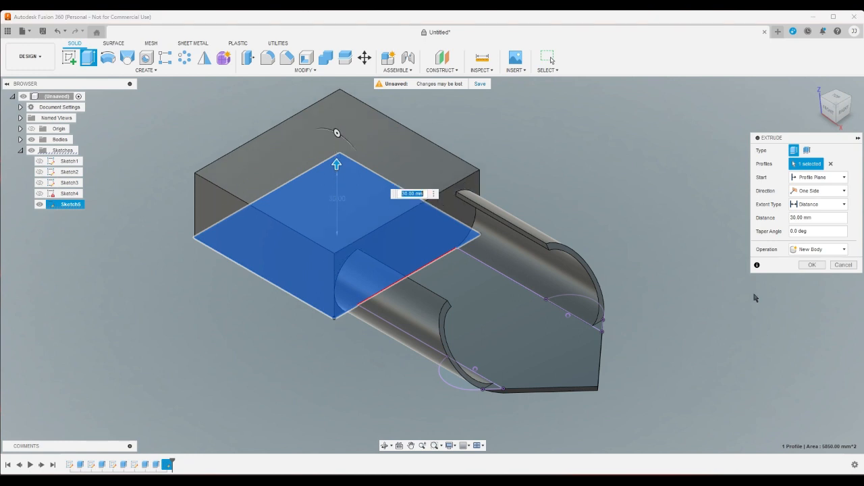
left_click(813, 265)
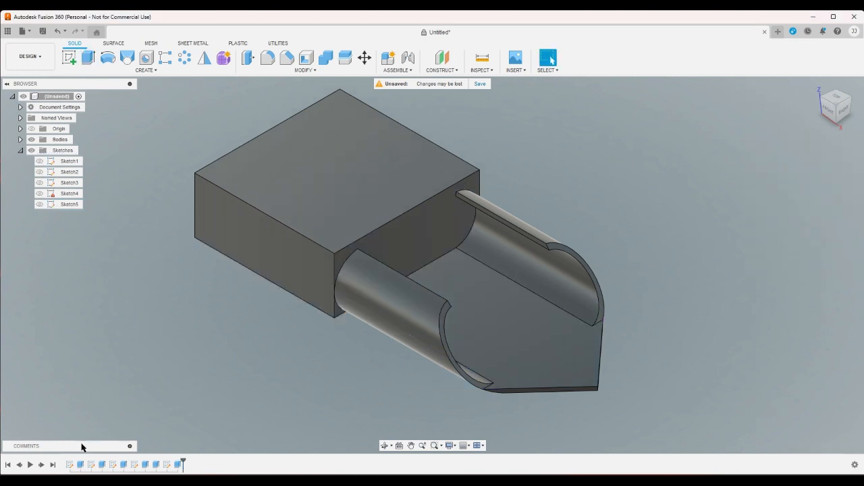
Step: Show the first sketch and extrude its region around the C profile by -85 mm as a cut through the block
left_click(39, 161)
left_click(89, 58)
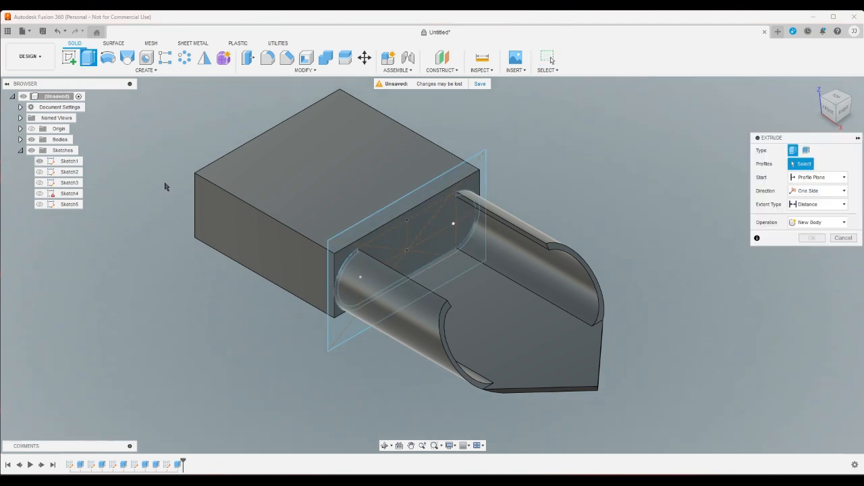
left_click(345, 319)
left_click_drag(411, 259, 242, 156)
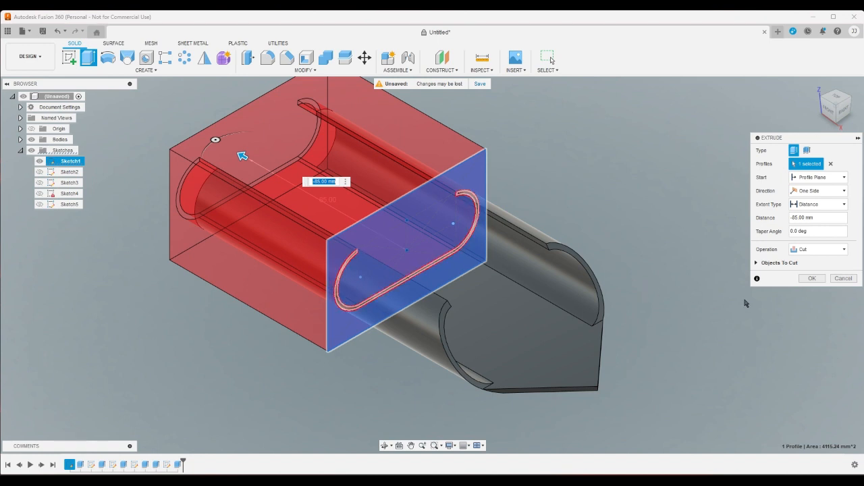
left_click(812, 278)
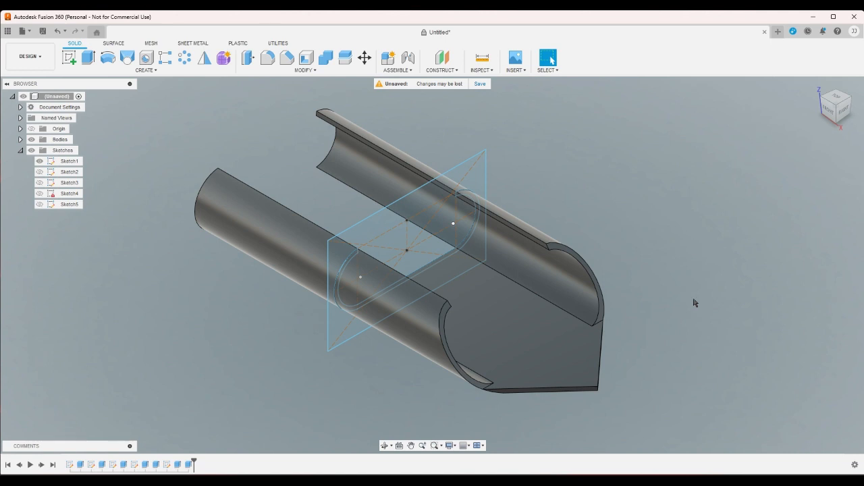
left_click(819, 97)
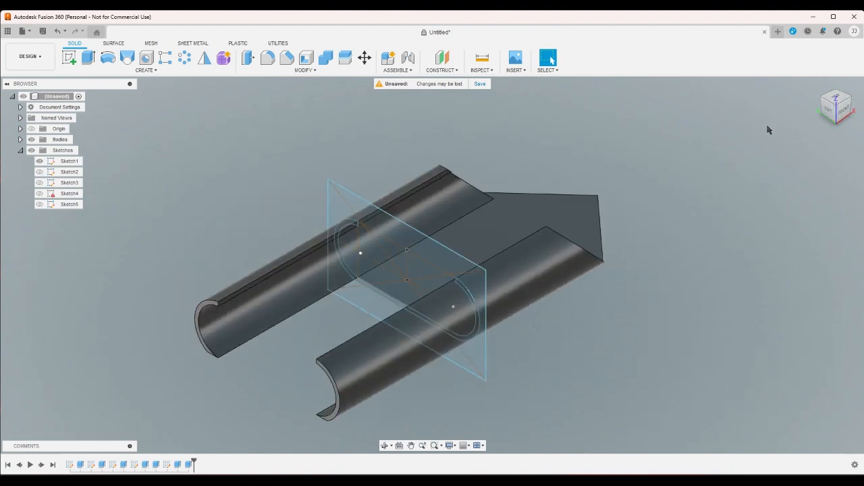
Step: Undo the cut, the block extrusion, the rectangle and the whole sketch behind the holder
key("ctrl+z")
key("ctrl+z")
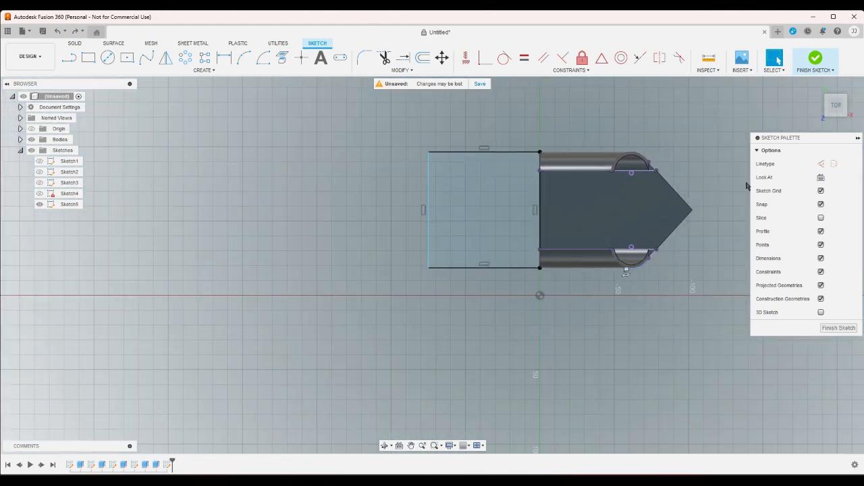
left_click(815, 86)
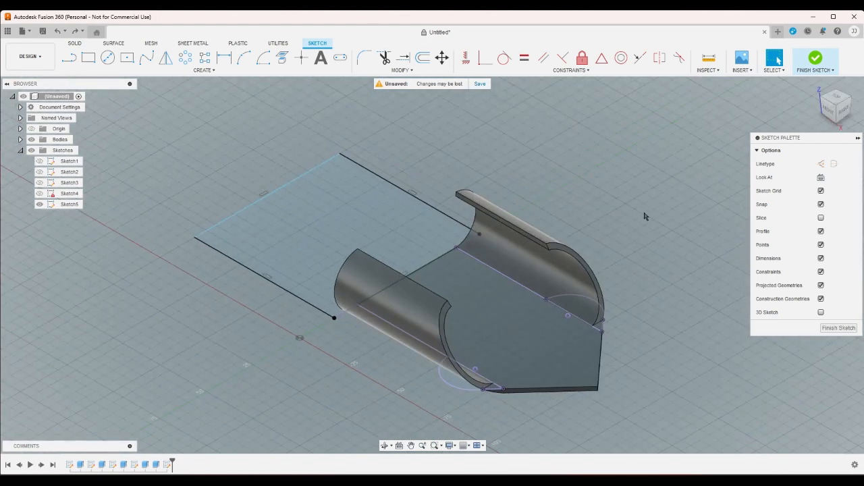
key("ctrl+z")
key("ctrl+z")
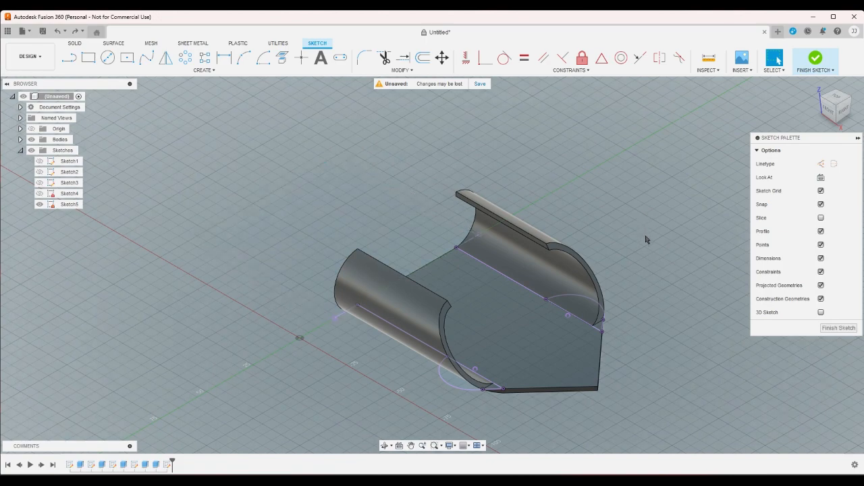
left_click(828, 109)
left_click_drag(827, 94, 790, 118)
left_click(814, 86)
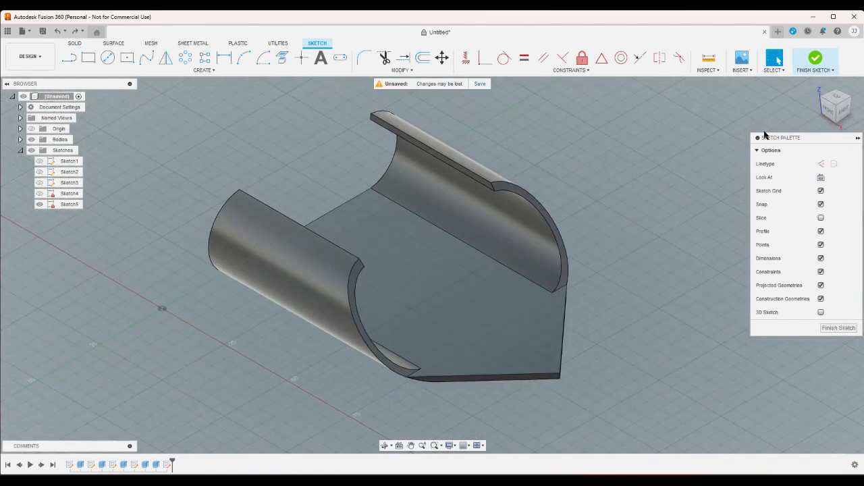
key("ctrl+z")
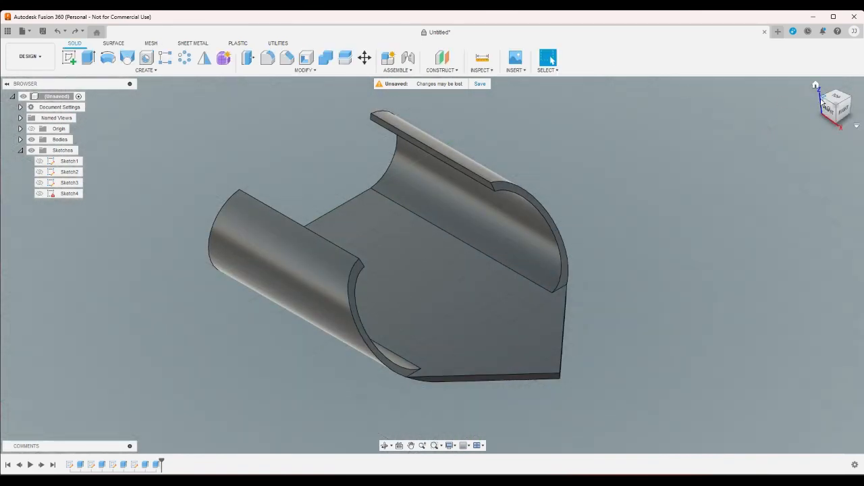
Step: Start a sketch on the front XZ plane and project the holder's side outline into it
left_click(823, 102)
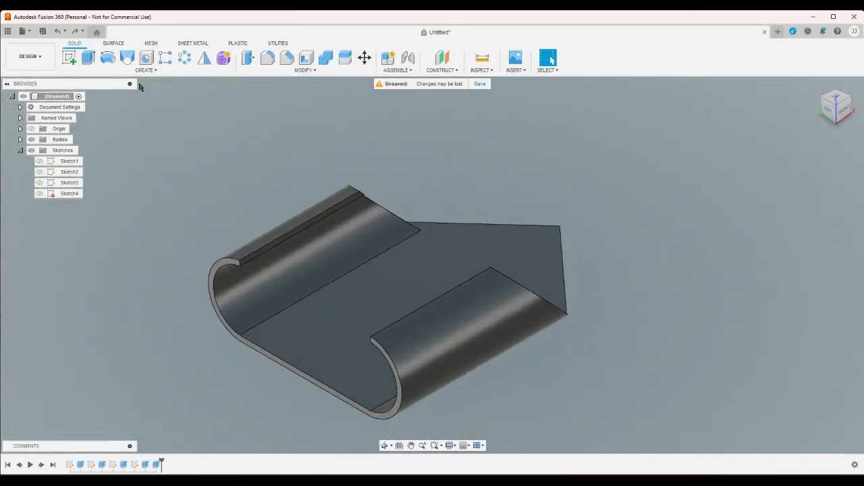
left_click(69, 58)
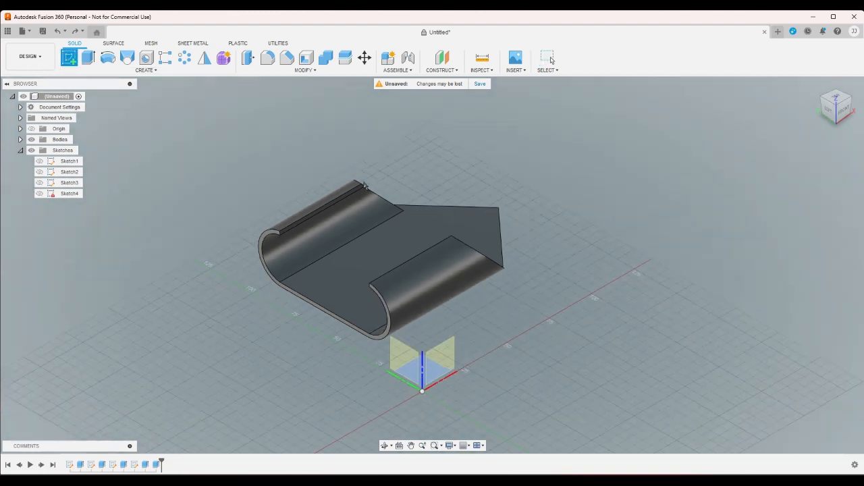
left_click(444, 360)
scroll(371, 183, "up", 3)
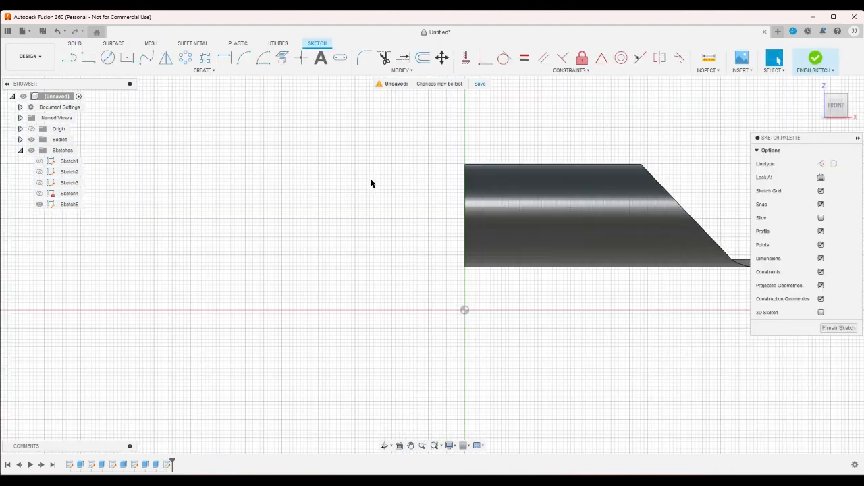
left_click(283, 60)
left_click(473, 199)
left_click(697, 193)
scroll(375, 210, "down", 2)
scroll(375, 210, "up", 1)
Step: Draw a line from the projected outline's lower rear corner, sloping up and away from the holder at about 62.7° to the rear edge
left_click(69, 58)
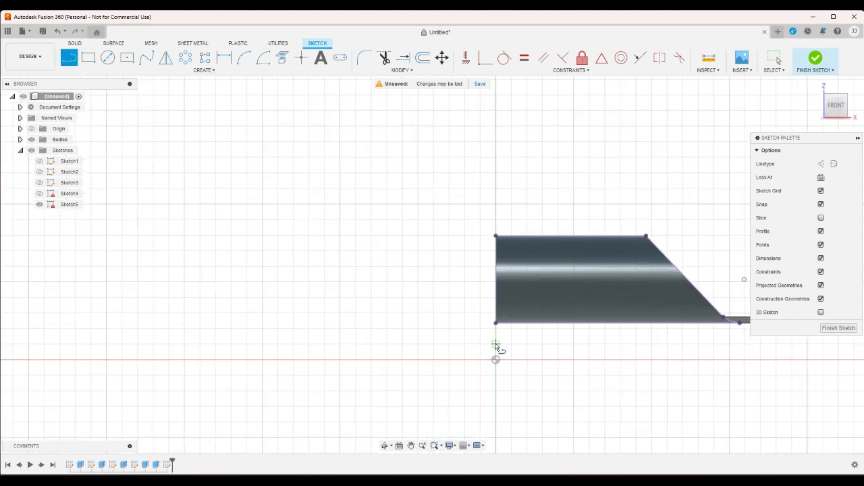
left_click(496, 322)
left_click(440, 295)
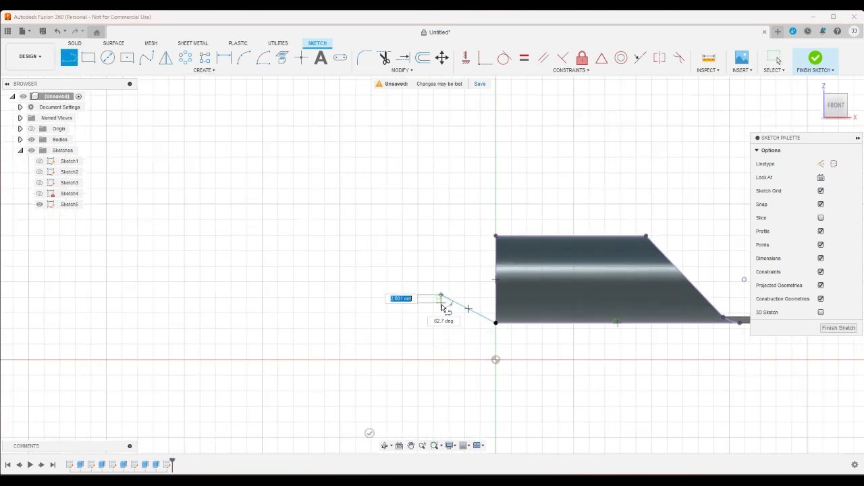
right_click(431, 318)
left_click(397, 318)
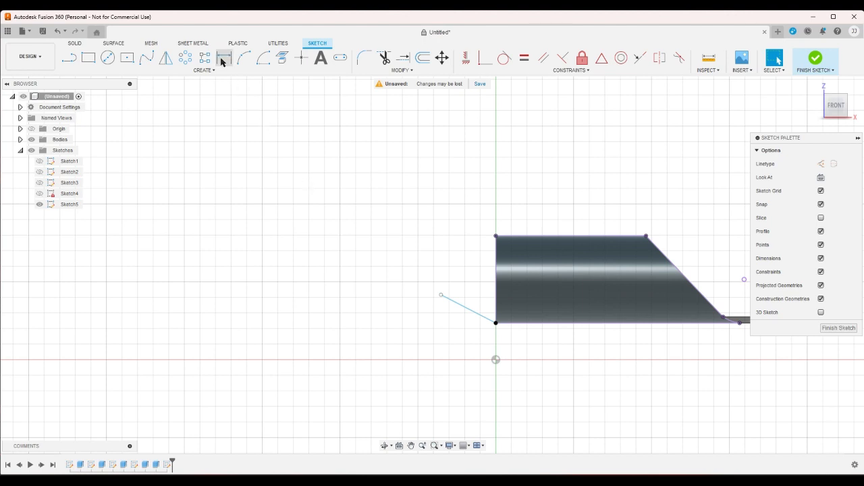
Step: Dimension the angle between the sloping line and the holder's rear edge as 60°
left_click(222, 60)
scroll(485, 307, "up", 3)
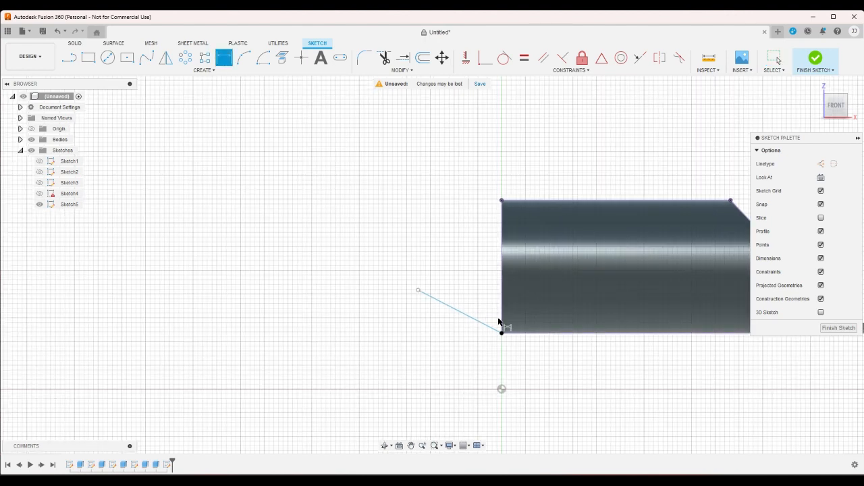
left_click(490, 327)
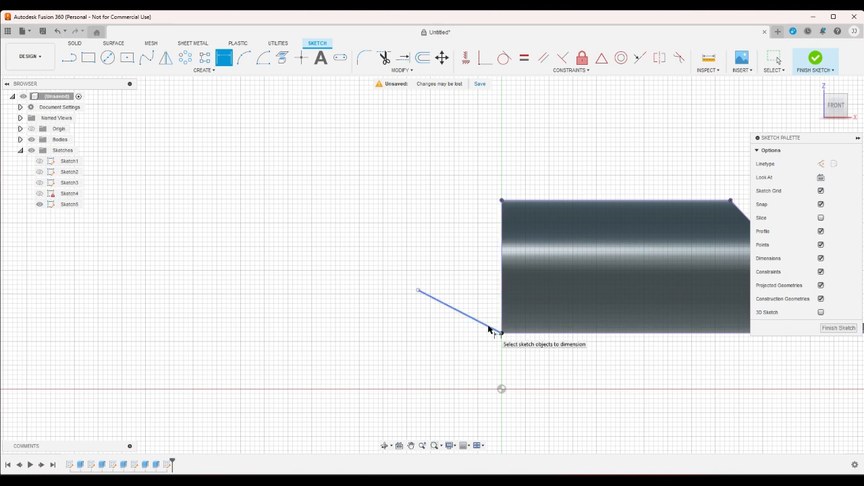
left_click(502, 328)
left_click(489, 315)
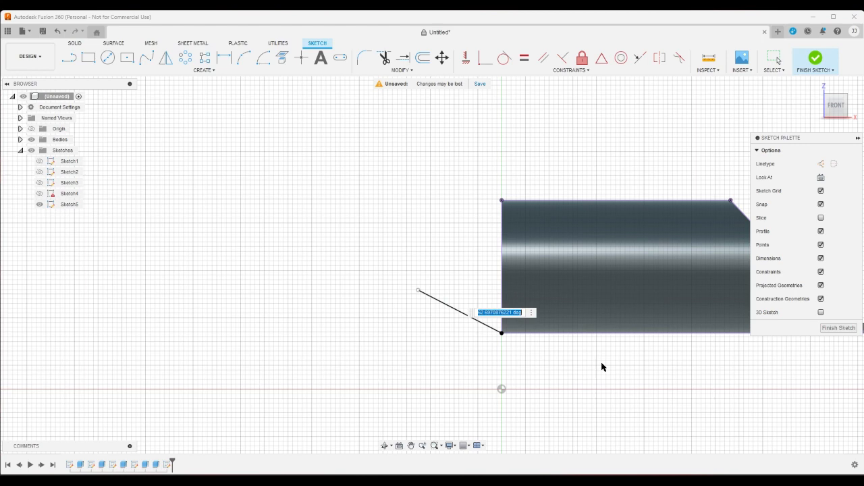
type("60")
key("Return")
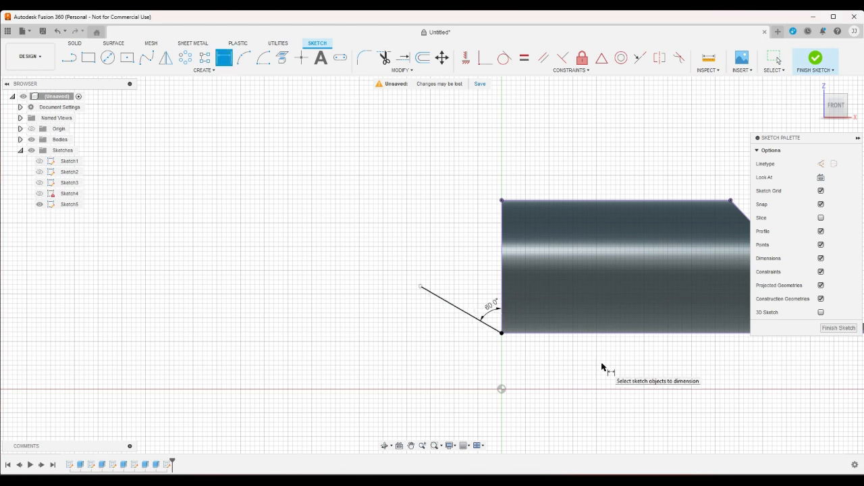
scroll(602, 367, "down", 1)
right_click(566, 360)
left_click(535, 362)
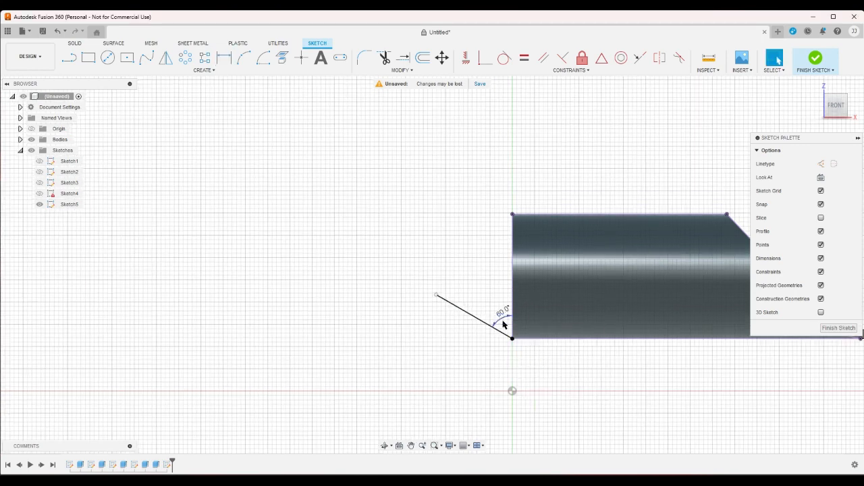
Step: Open the angle dimension between the sloping line and the rear edge for editing
double_click(503, 325)
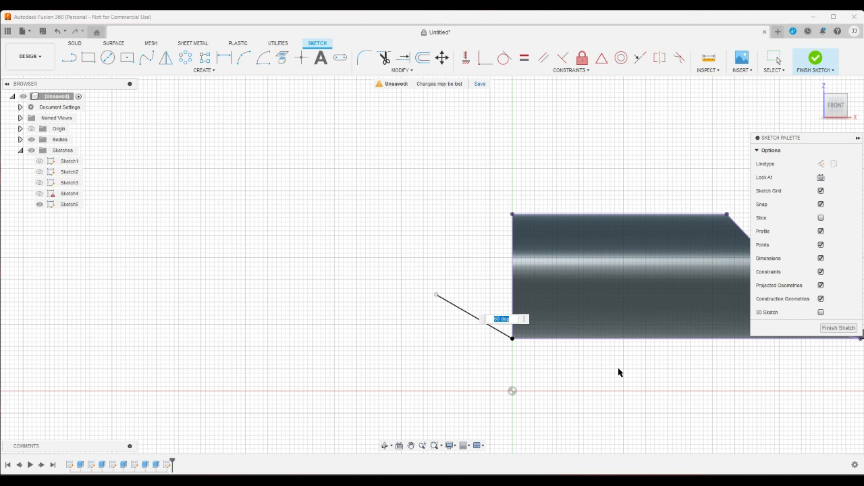
Step: Set the angle between the slanted line and the body's vertical end edge to 65 degrees
type("65")
key("Return")
scroll(618, 372, "down", 1)
scroll(618, 372, "down", 1)
scroll(550, 384, "up", 3)
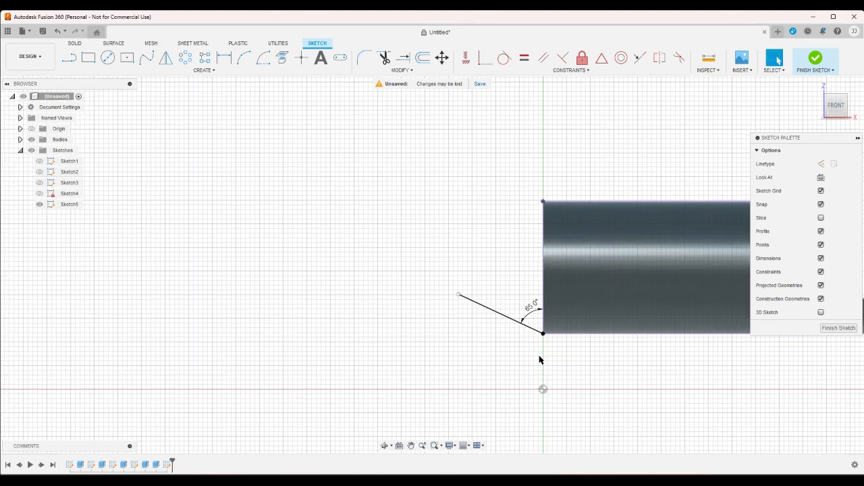
Step: Set the angle between the slanted line and the body's vertical end edge to 70 degrees
scroll(539, 359, "down", 2)
double_click(531, 330)
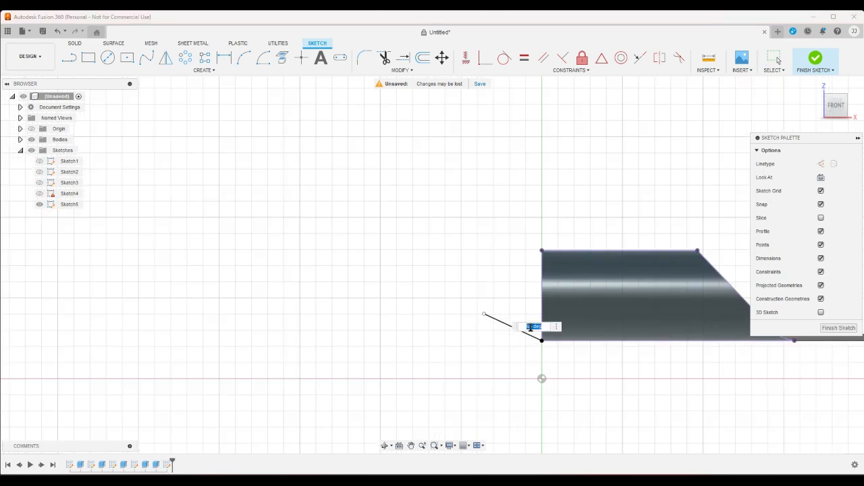
type("70")
key("Return")
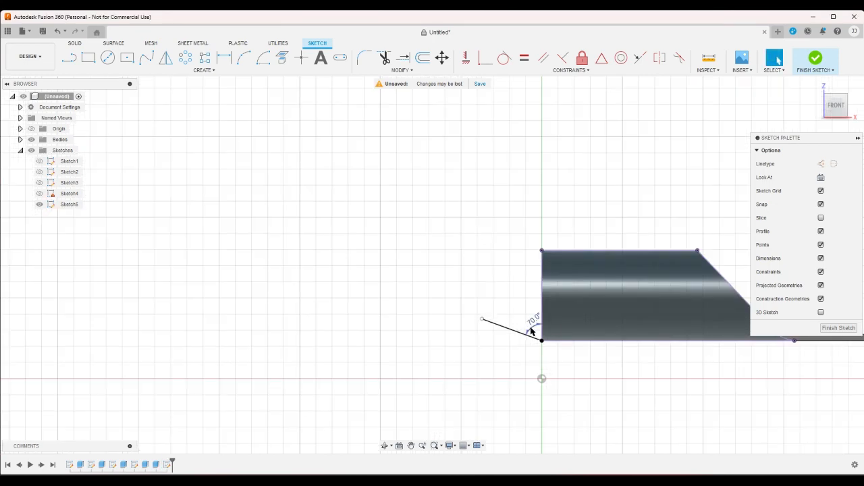
Step: Offset the slanted line 2 mm toward its upper side
scroll(531, 331, "down", 2)
scroll(546, 348, "up", 5)
scroll(540, 338, "up", 1)
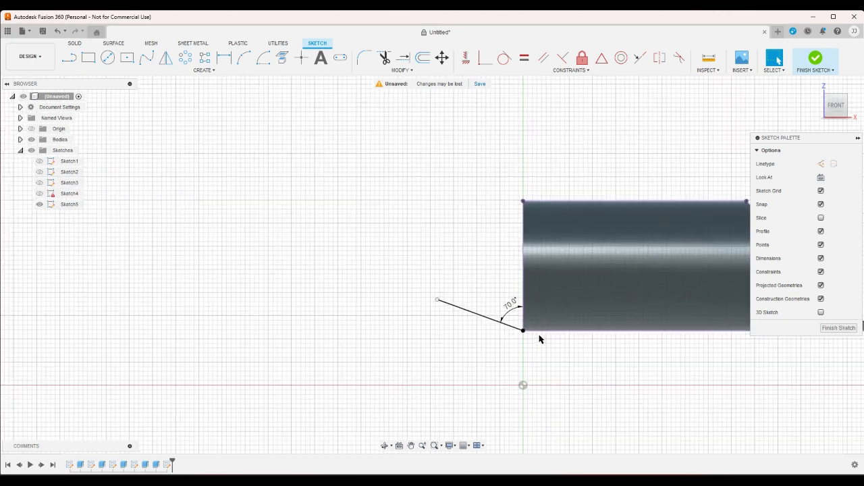
scroll(539, 339, "up", 2)
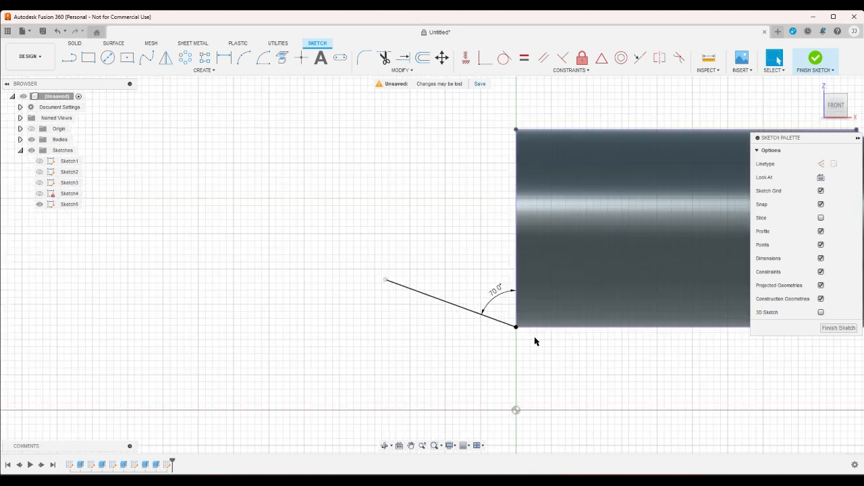
scroll(534, 341, "down", 2)
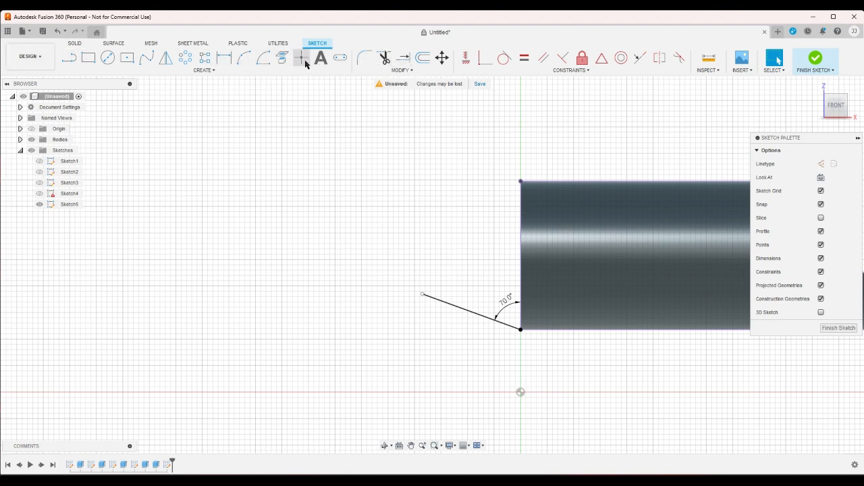
left_click(423, 57)
left_click(449, 308)
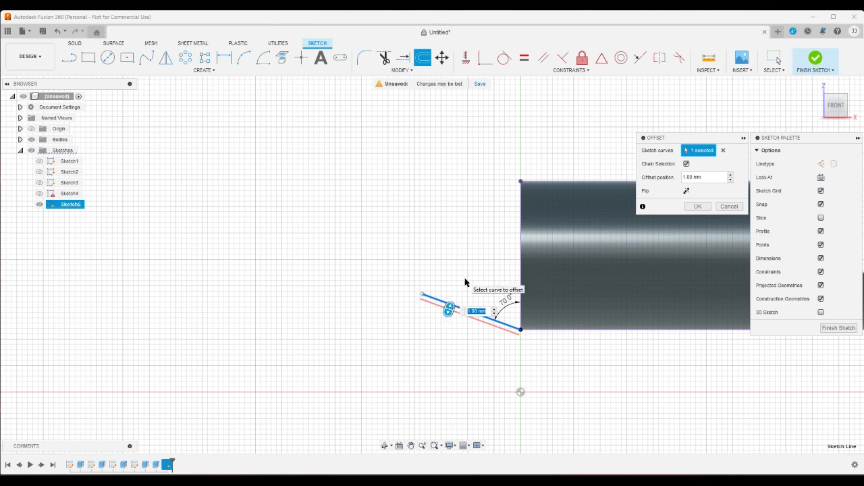
key("Return")
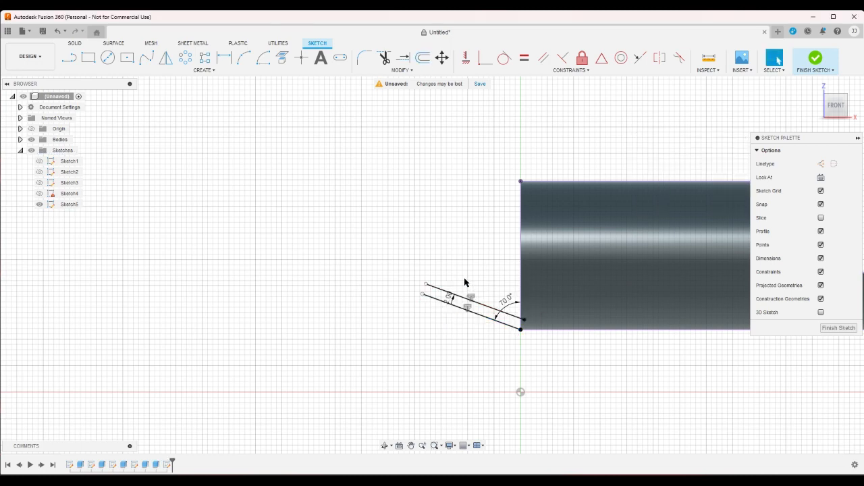
Step: Close the free outer ends of the two parallel slanted lines with a short line and finish the sketch
key("l")
left_click(426, 284)
key("Escape")
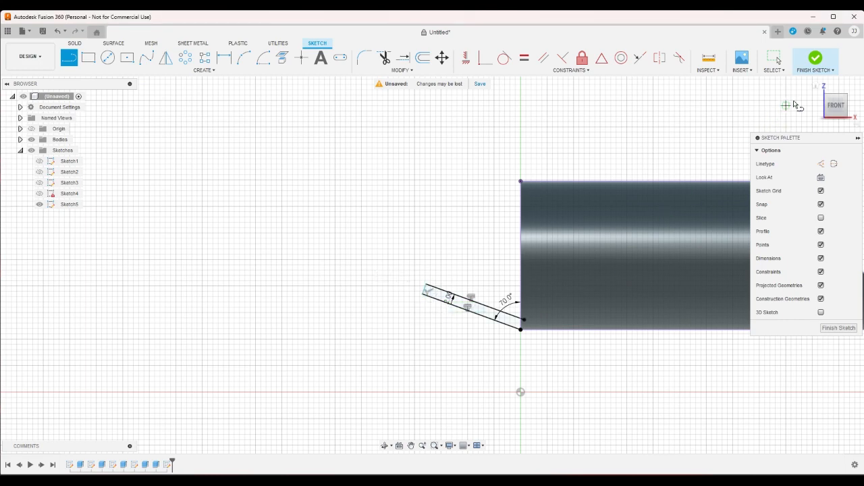
left_click(818, 61)
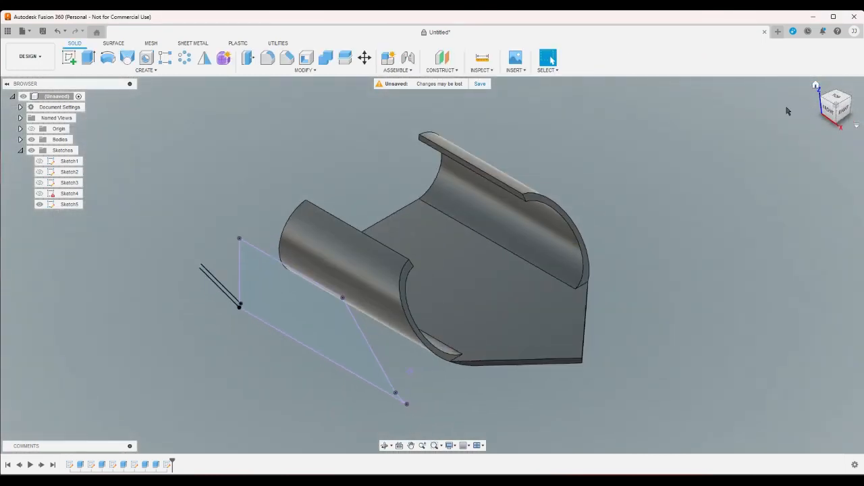
Step: Extrude the slanted strip profile 100 mm across the end of the body, using the Join operation
left_click(88, 59)
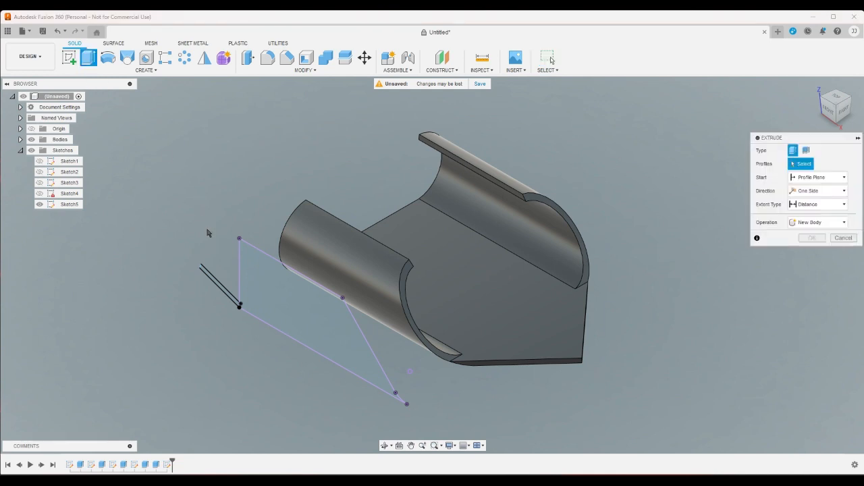
left_click(215, 284)
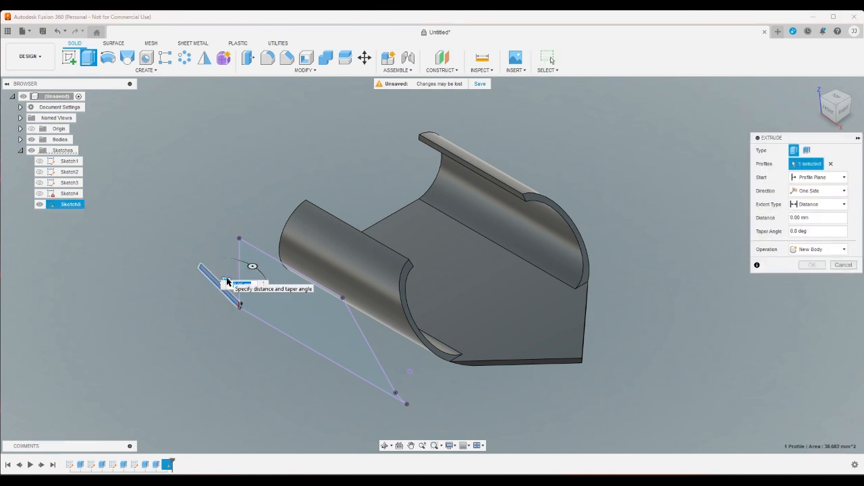
left_click_drag(228, 284, 428, 165)
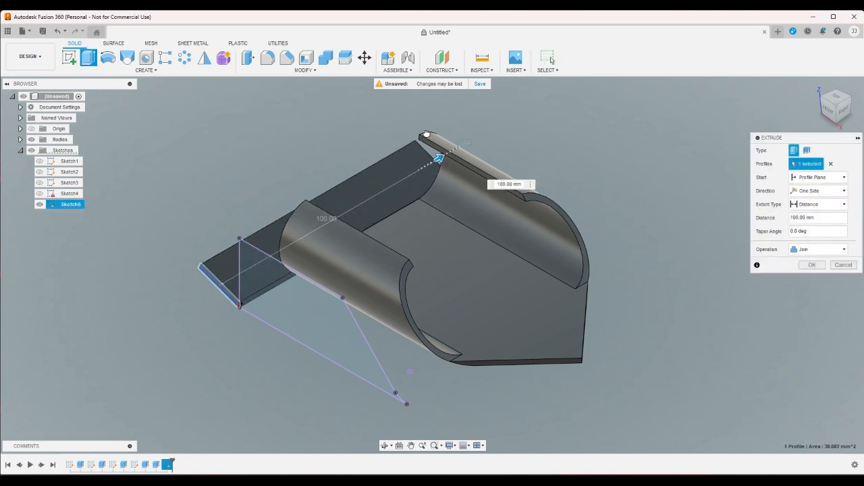
left_click(812, 265)
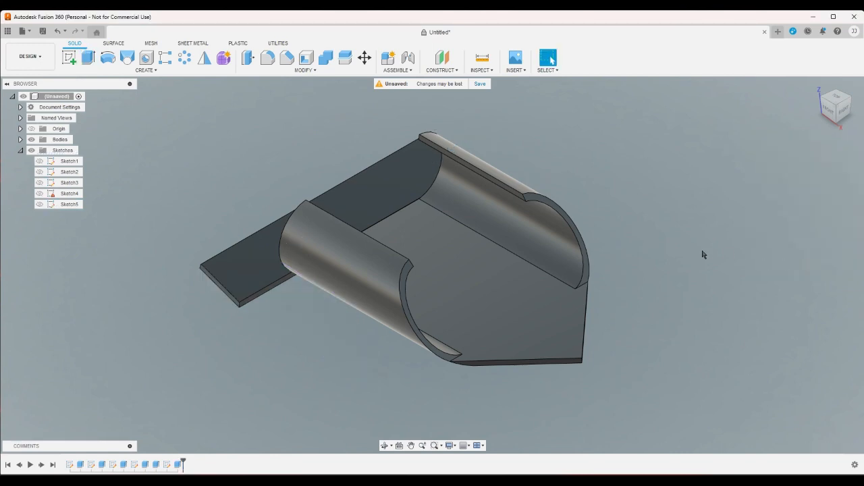
Step: Enlarge the rectangle around the slot profile in Sketch1 to about 205 mm long, finish the sketch and make it visible
double_click(71, 464)
left_click_drag(333, 270, 147, 267)
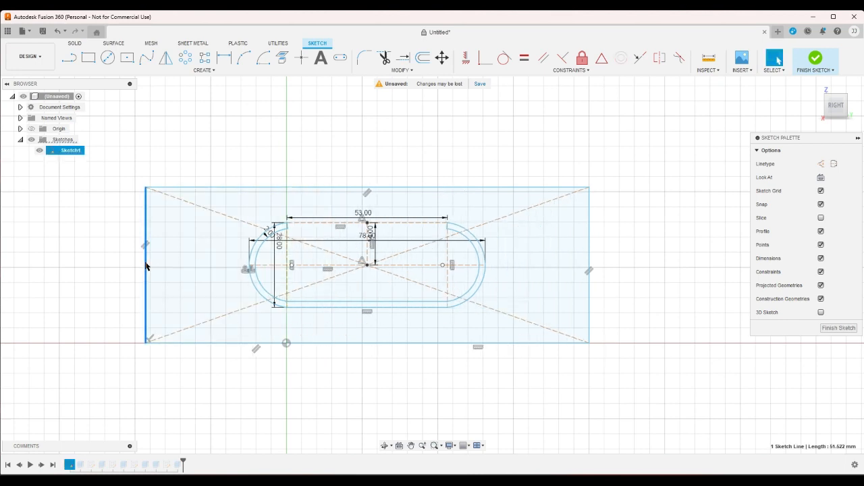
key("ctrl+z")
left_click_drag(332, 344, 298, 362)
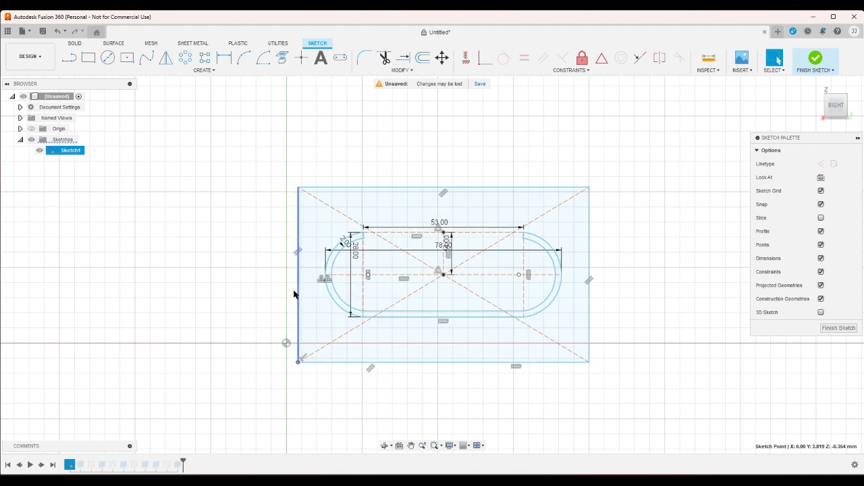
left_click_drag(296, 294, 7, 240)
left_click_drag(399, 188, 407, 99)
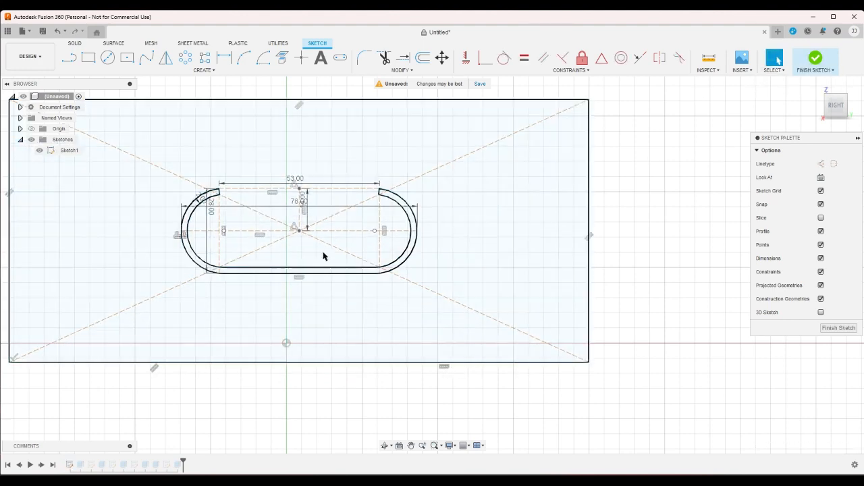
mouse_move(300, 230)
left_mouse_down()
mouse_move(498, 233)
mouse_move(507, 221)
left_mouse_up()
left_click_drag(500, 298, 502, 325)
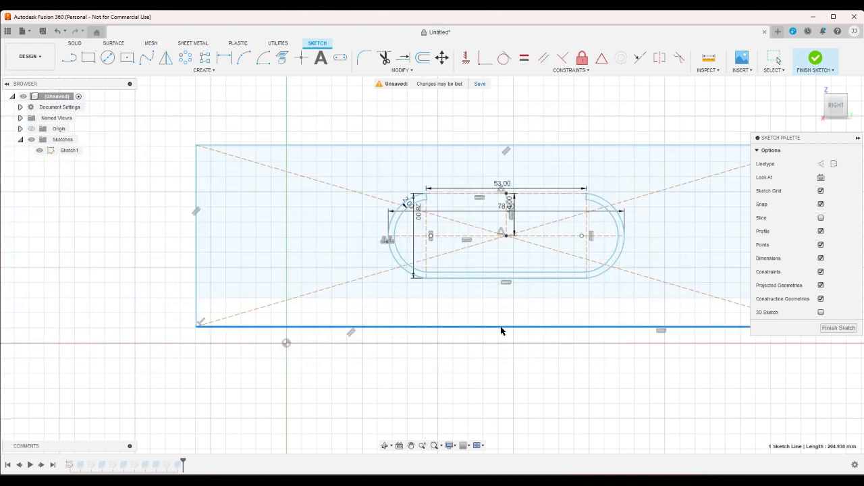
left_click(813, 66)
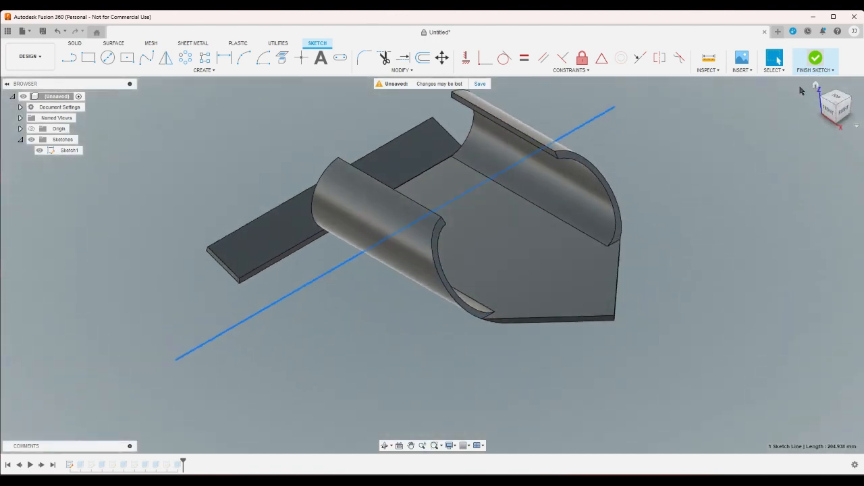
left_click(732, 176)
left_click(39, 162)
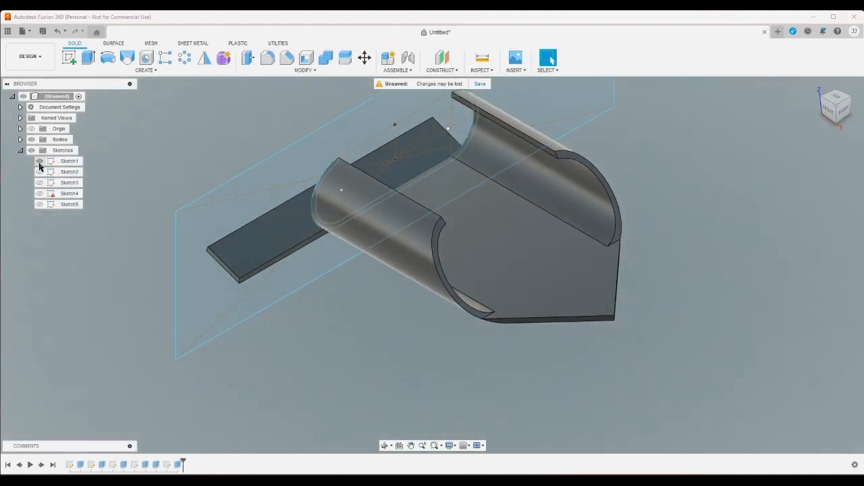
left_click(87, 60)
left_click(397, 164)
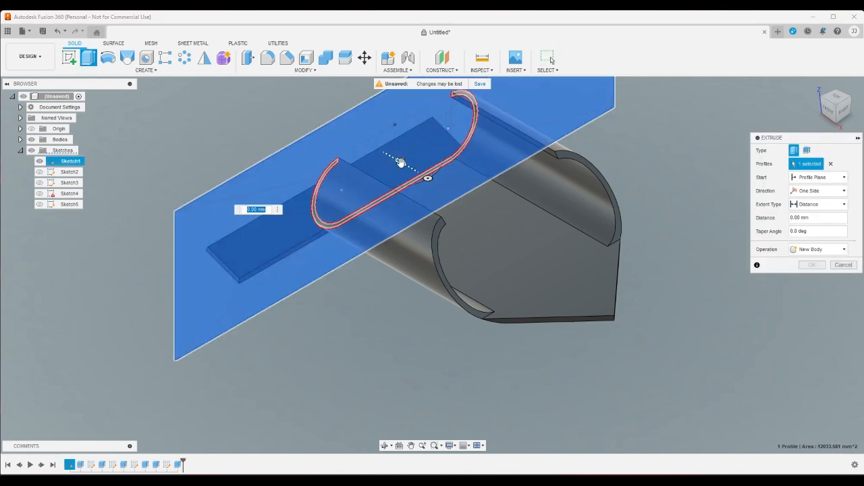
left_click_drag(401, 163, 332, 124)
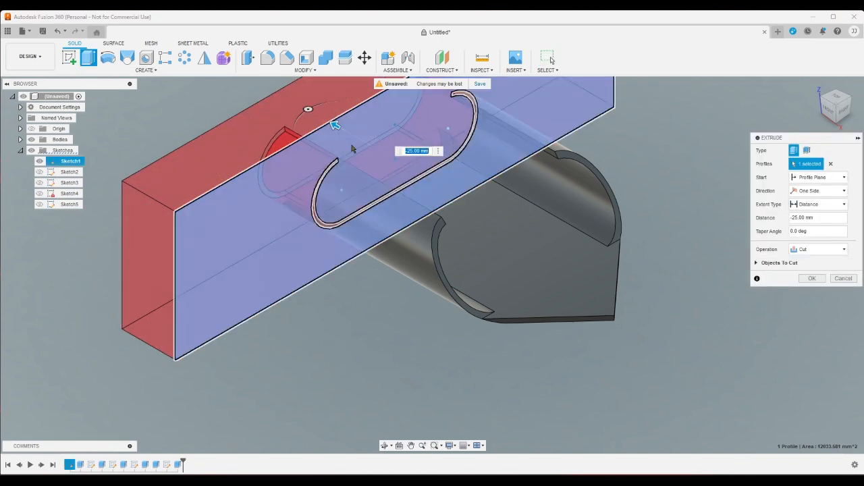
left_click(820, 101)
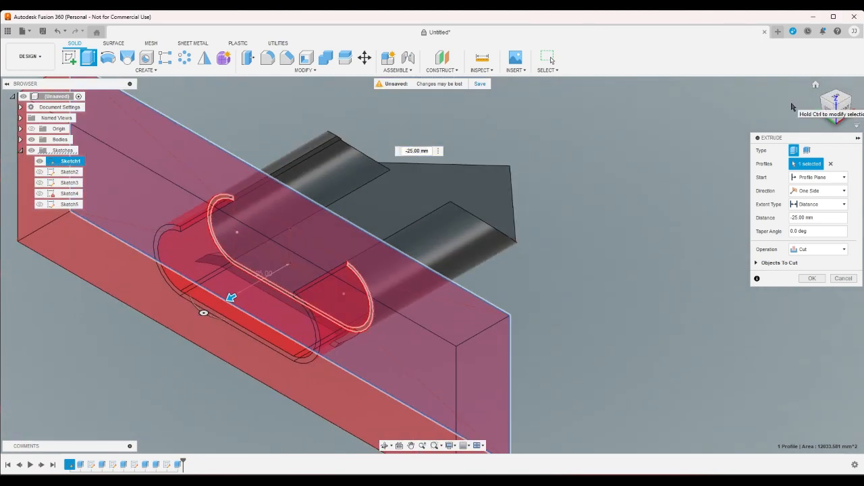
left_click(843, 278)
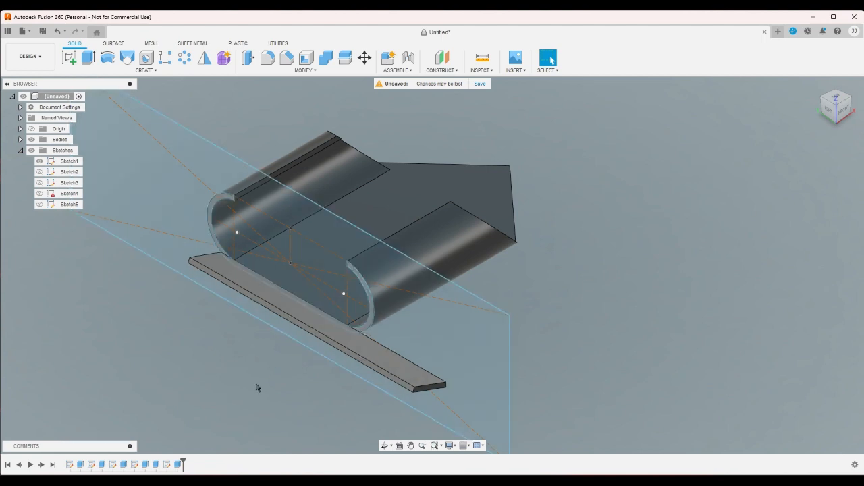
Step: Edit the slanted strip's extrusion and set its distance to 110 mm
double_click(167, 465)
left_click_drag(197, 254, 188, 247)
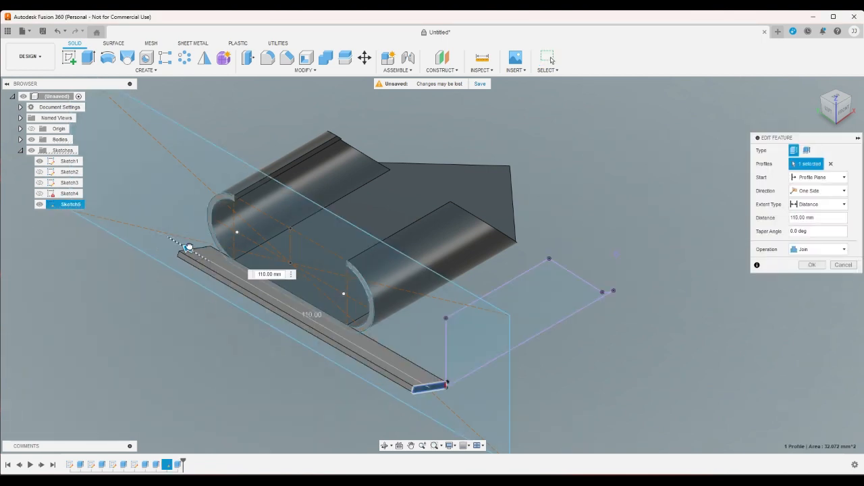
left_click(812, 265)
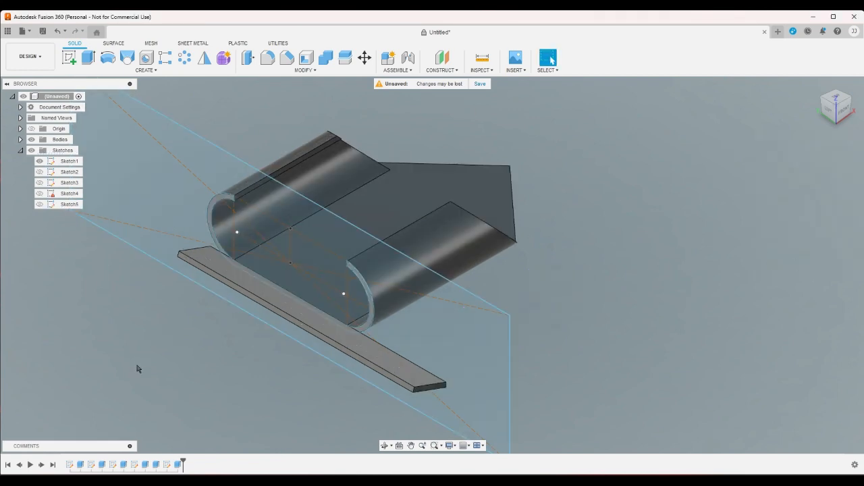
Step: Convert the 53 mm construction line across the slot's open top in Sketch1 into a regular line and finish the sketch
double_click(69, 465)
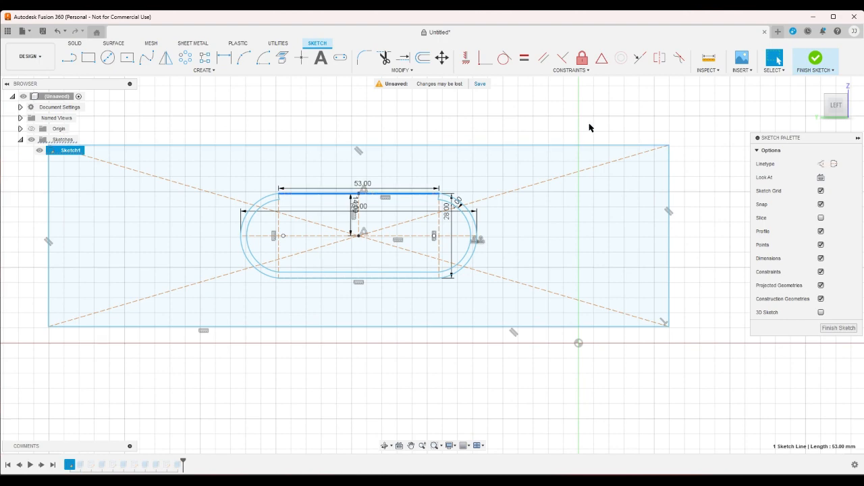
left_click(815, 59)
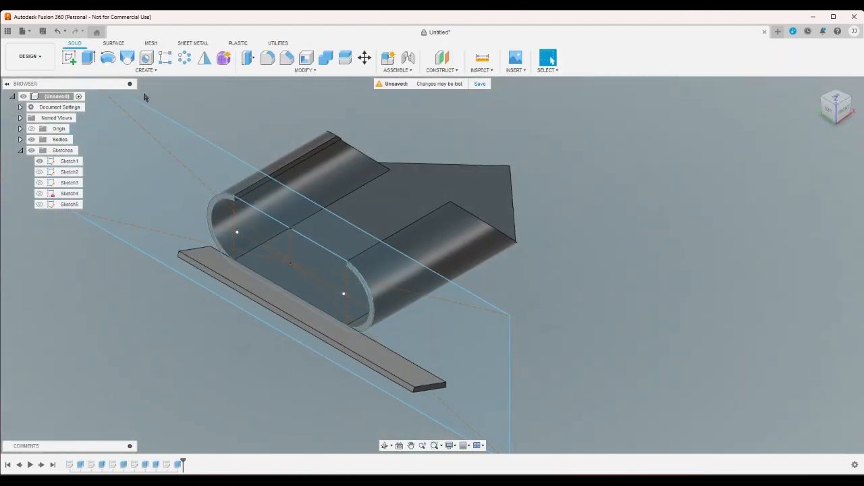
Step: Extrude the rectangle region outside the slot by -20 mm as a cut to trim the slanted strip, and hide Sketch1
left_click(88, 57)
left_click(219, 184)
left_click_drag(297, 224, 242, 256)
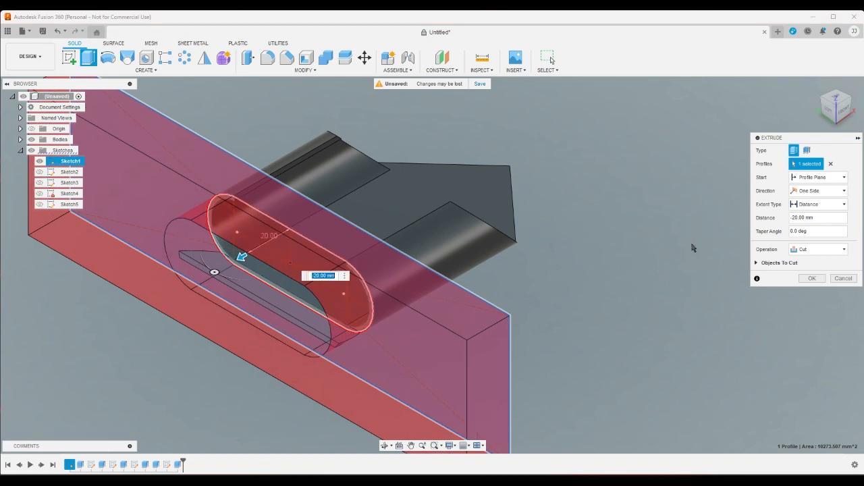
left_click(813, 278)
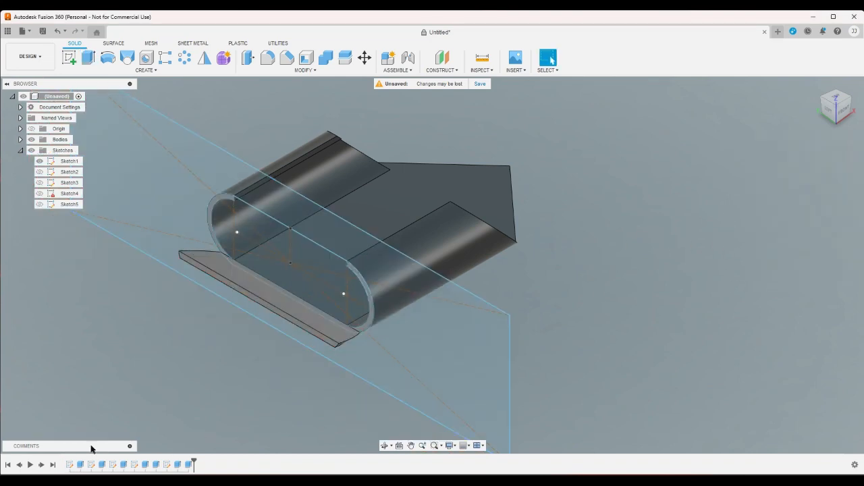
left_click(38, 150)
Step: Start a new sketch on the front plane of the model
mouse_move(810, 87)
left_click(838, 99)
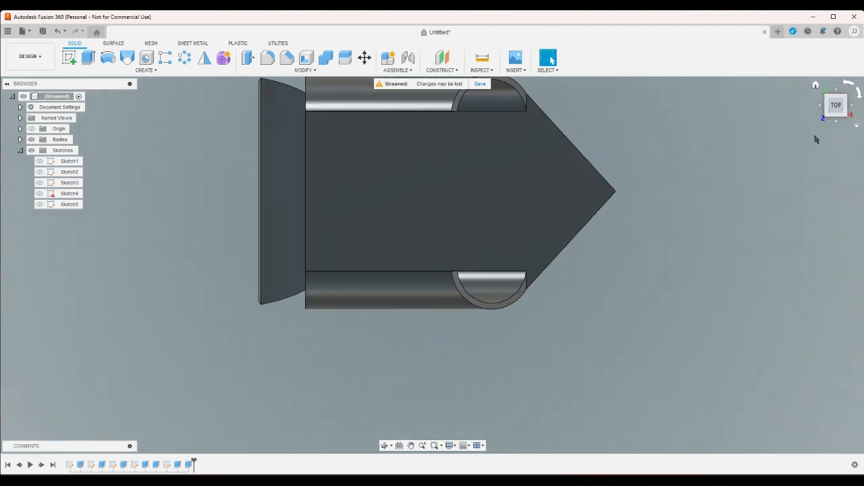
left_click(815, 86)
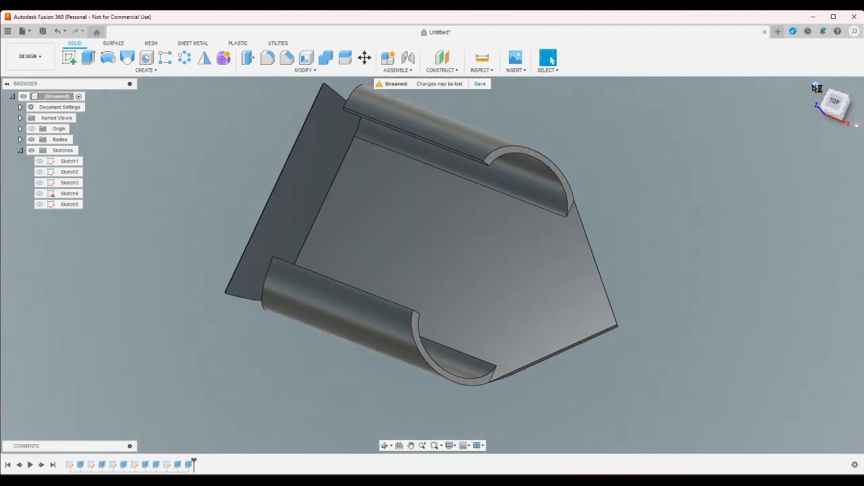
scroll(363, 176, "up", 5)
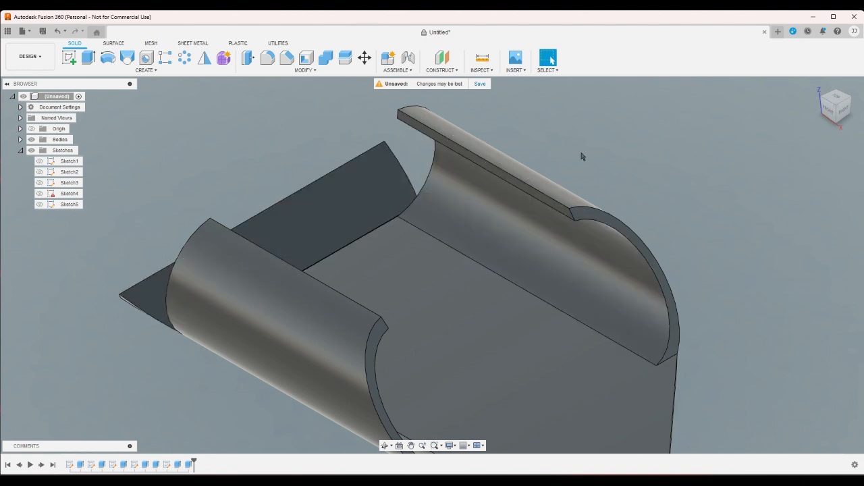
left_click(829, 116)
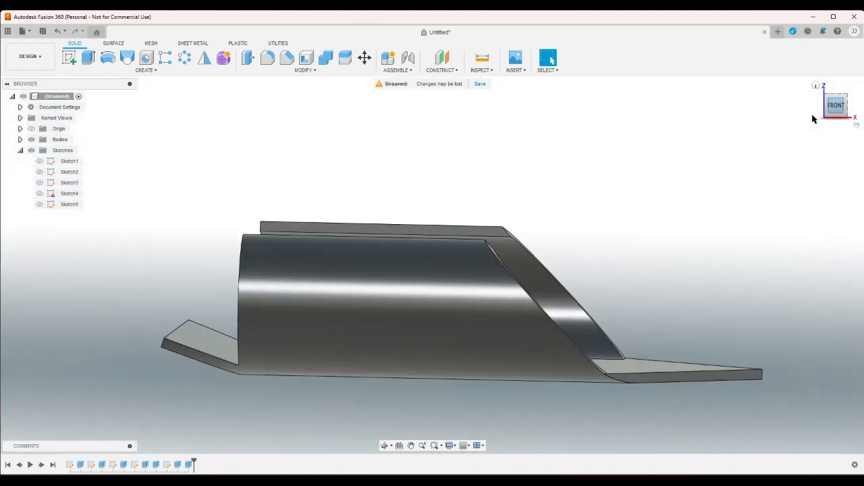
left_click(69, 57)
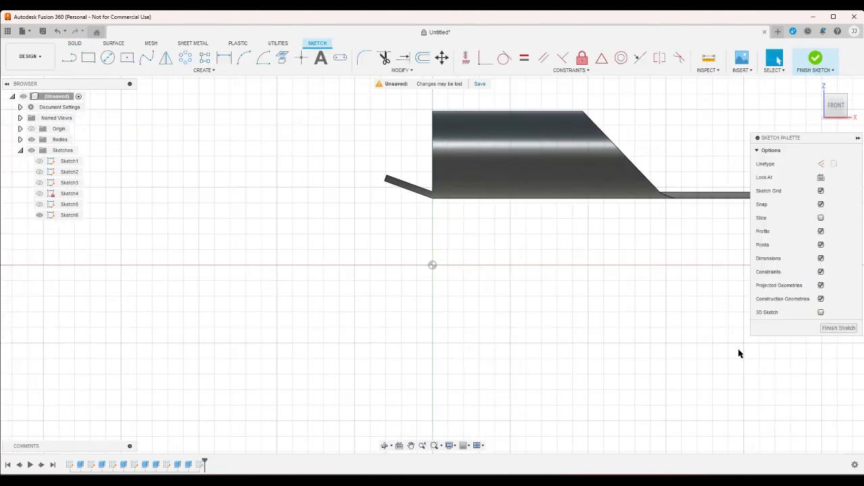
Step: Project the curved wall's vertical end edge next to the slanted flap into the sketch
scroll(417, 195, "up", 2)
scroll(352, 270, "down", 2)
scroll(285, 106, "up", 2)
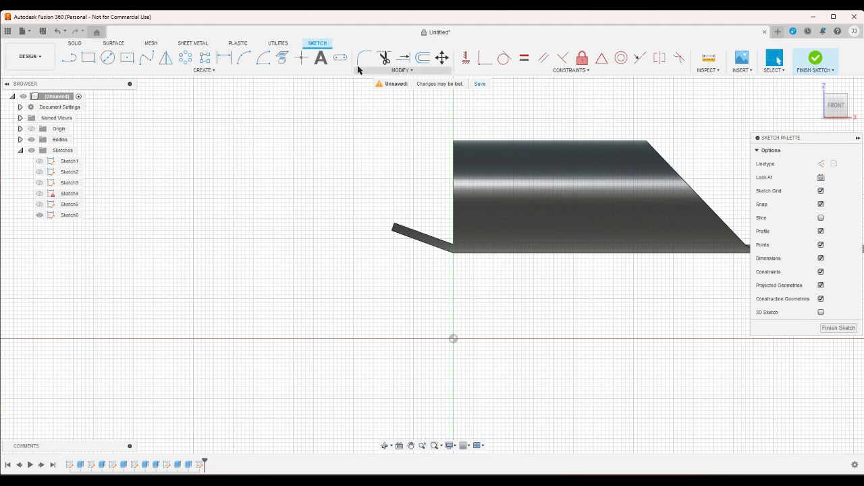
left_click(282, 59)
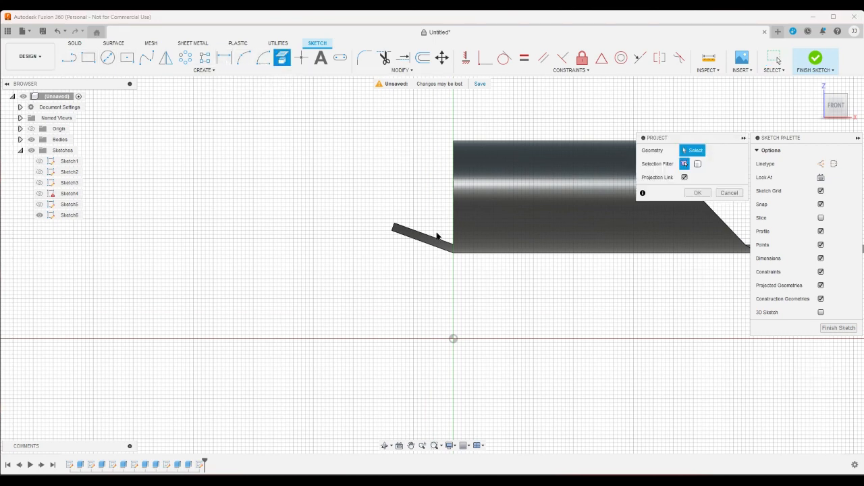
left_click(453, 220)
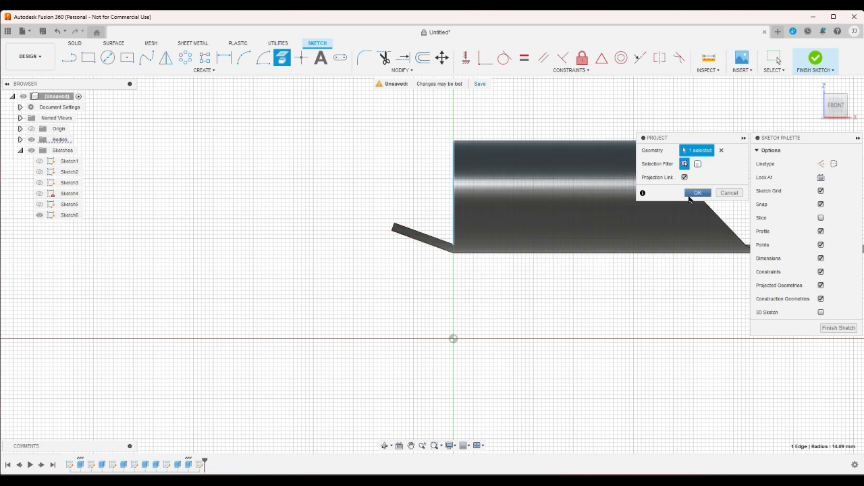
left_click(697, 193)
Step: Draw a closed line profile around the flap, with its slanted edge crossing the wall through the projected edge's lower endpoint, and finish the sketch
scroll(431, 223, "down", 1)
left_click(64, 59)
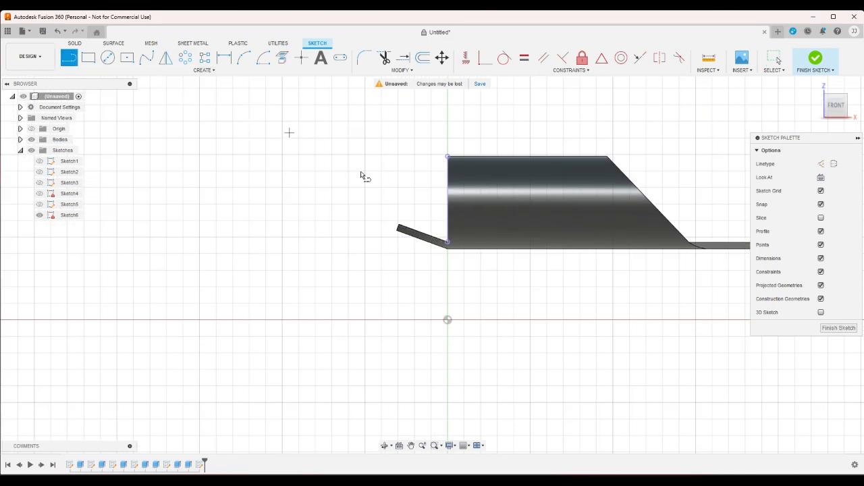
scroll(495, 223, "up", 2)
left_click(432, 249)
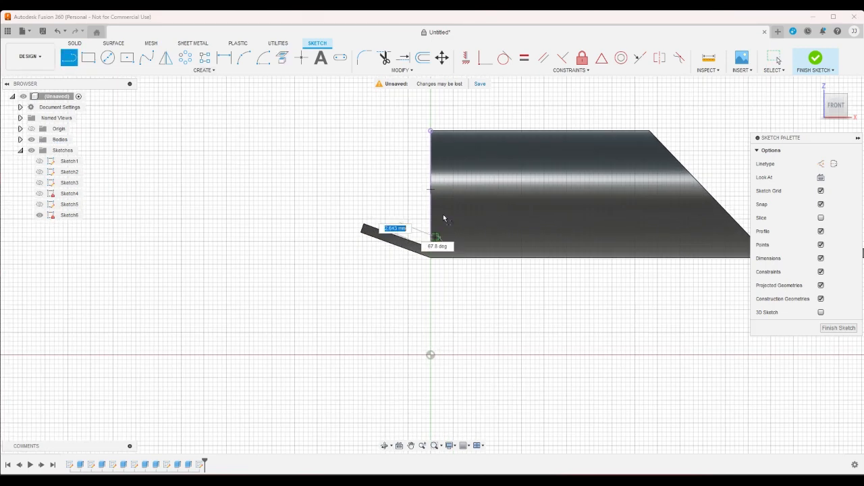
left_click(509, 130)
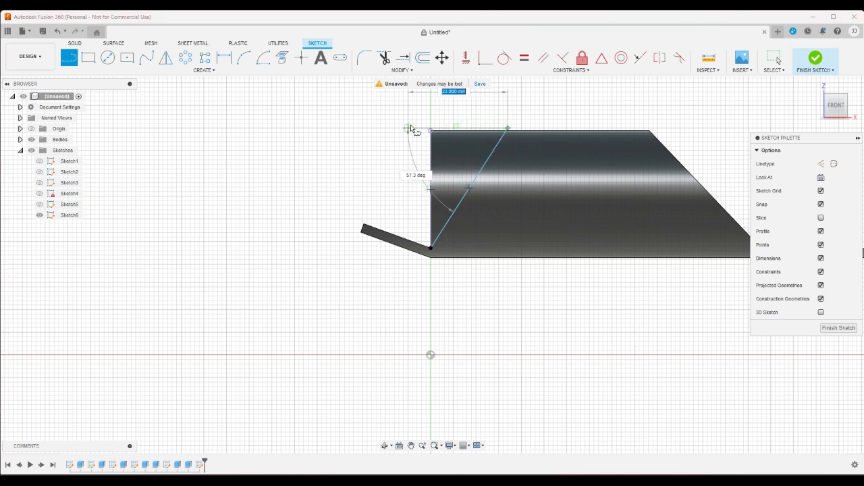
left_click(341, 130)
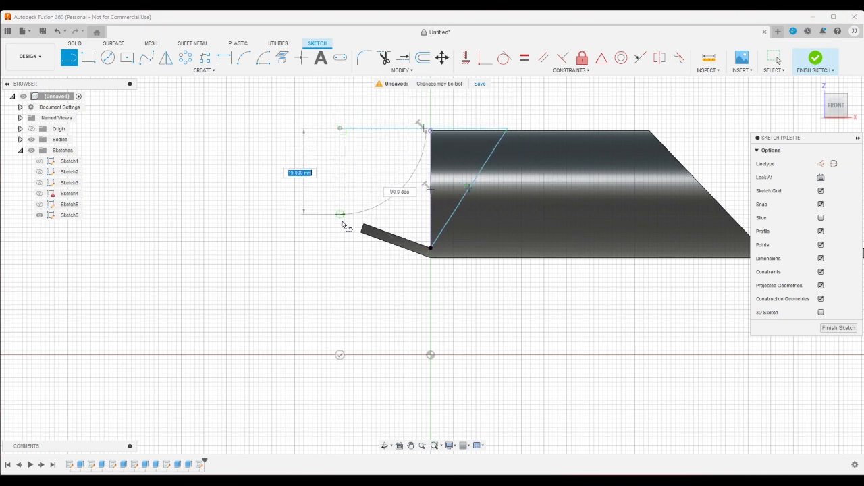
left_click(344, 283)
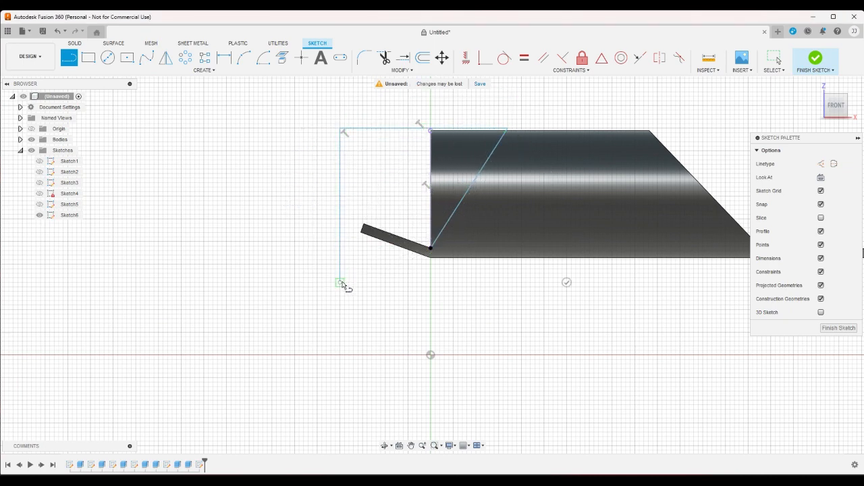
key("Escape")
left_click(431, 251)
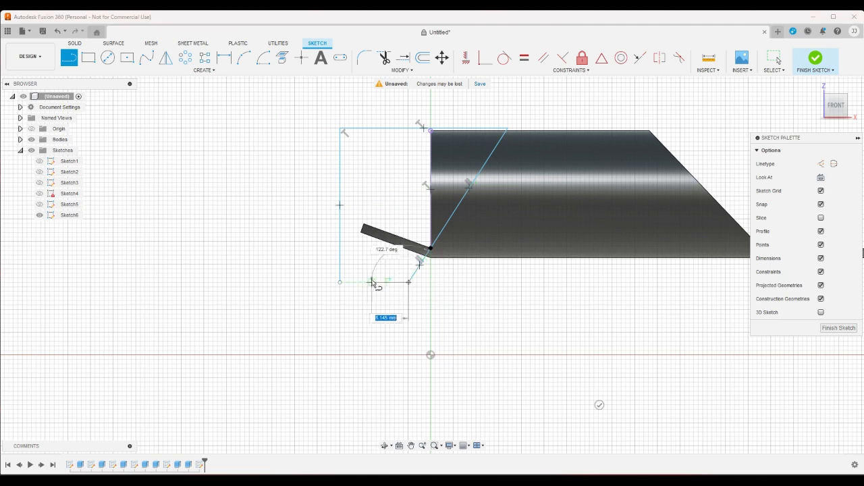
left_click(341, 283)
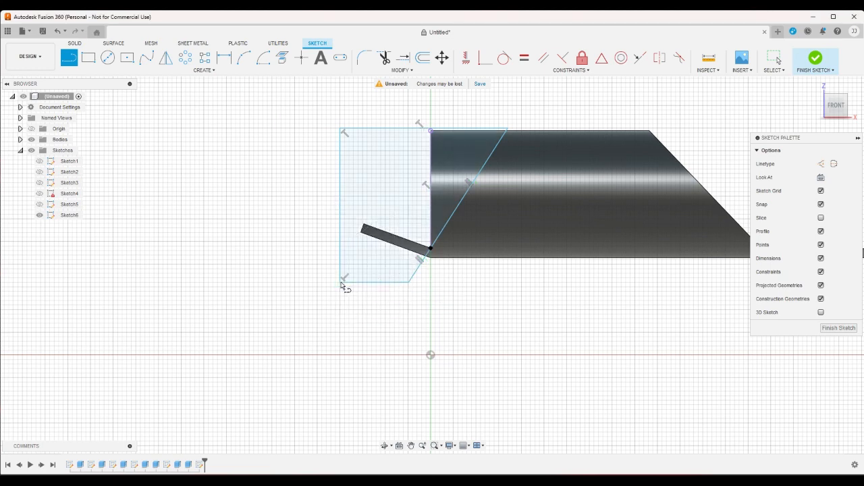
left_click(815, 58)
key("e")
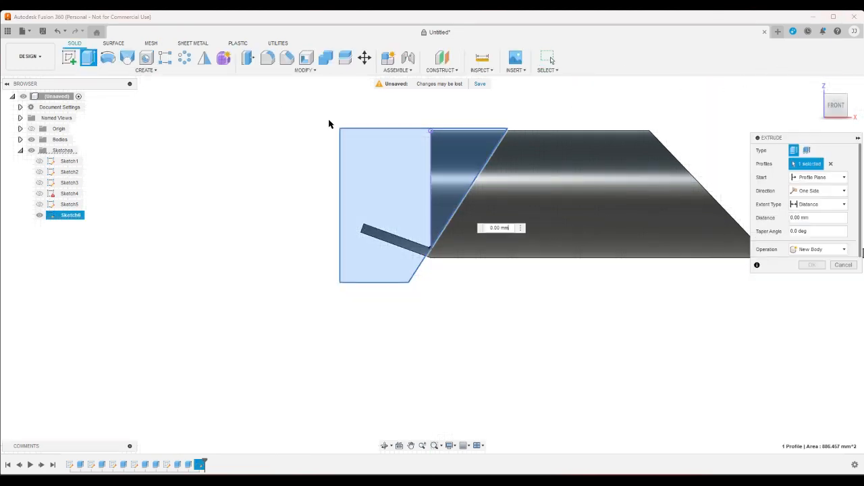
left_click(816, 88)
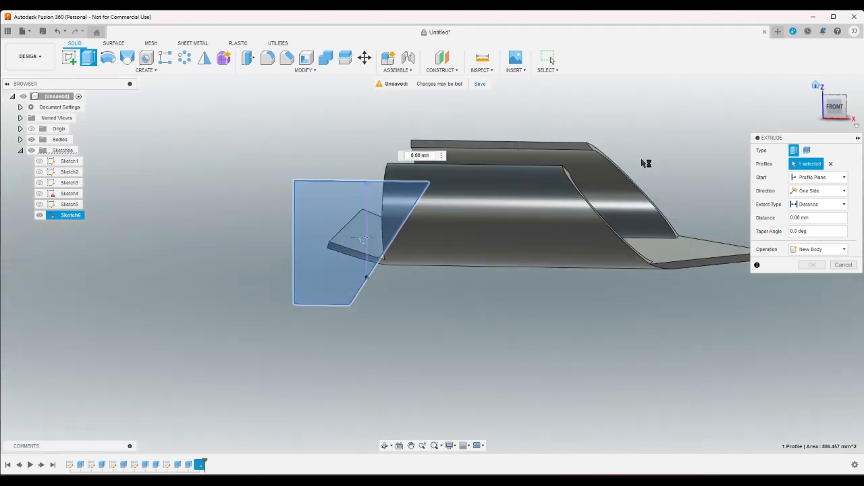
left_click_drag(247, 272, 306, 244)
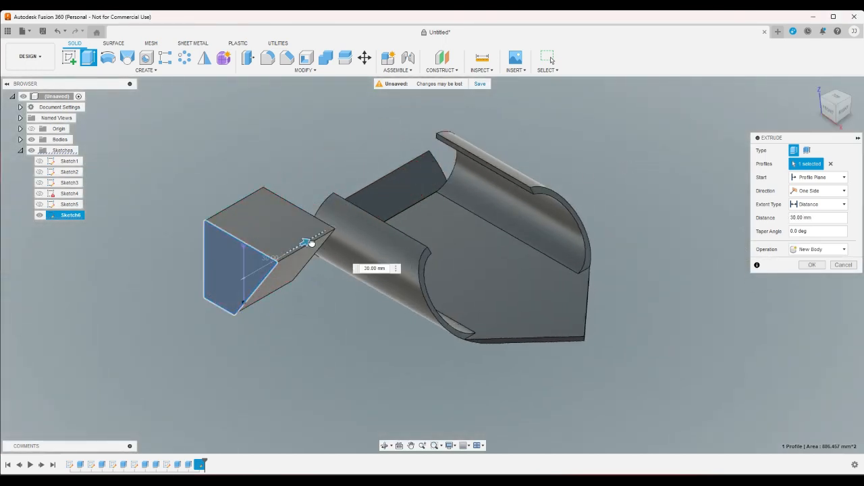
left_click(843, 264)
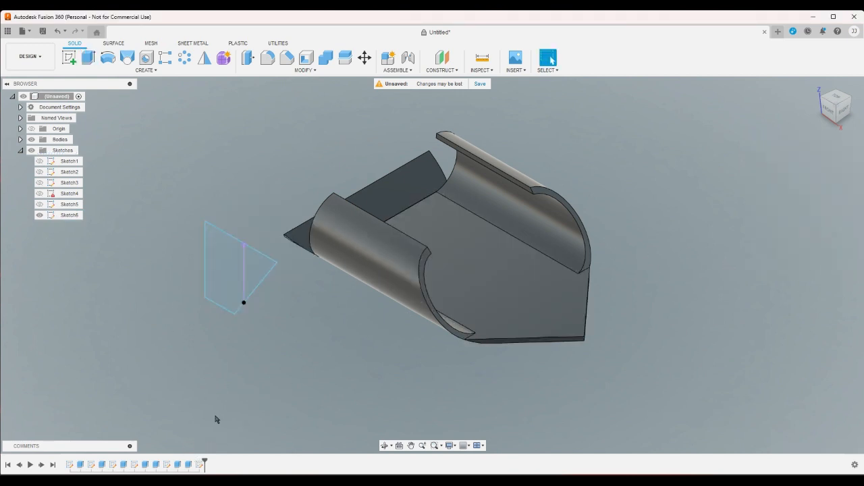
Step: Reopen the new profile sketch, project the outlines of the curved wall and the slanted flap into it, and finish the sketch
double_click(203, 464)
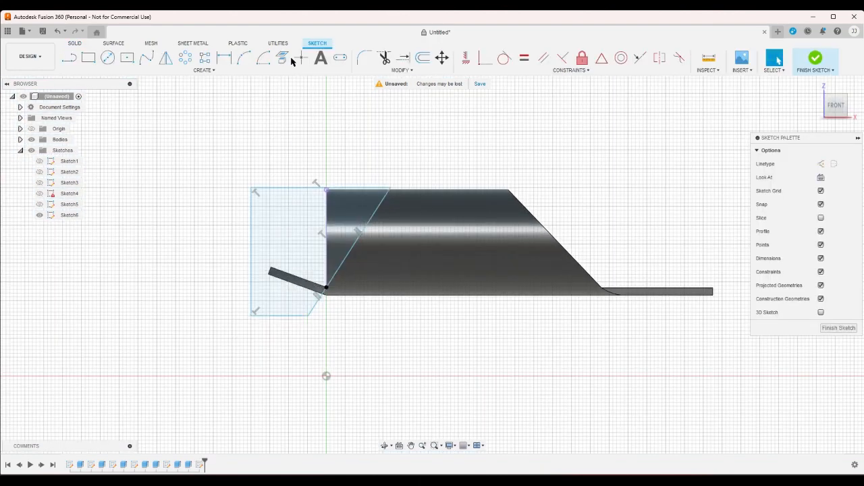
left_click(282, 60)
left_click(283, 278)
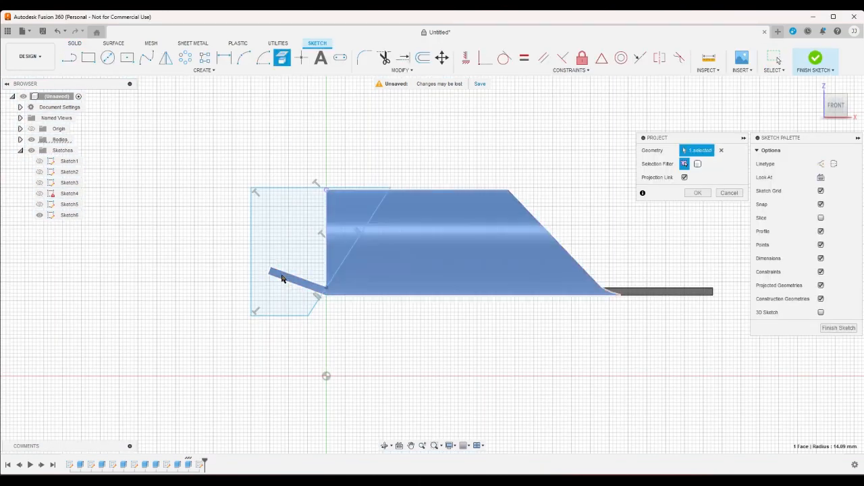
left_click(698, 195)
left_click(810, 60)
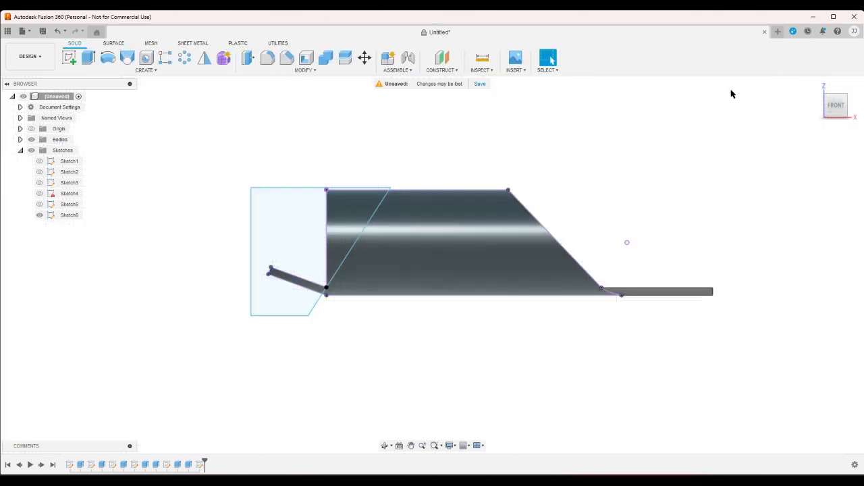
Step: Extrude the two profile regions around the flap 125 mm as a cut to slant the curved walls' ends, leaving the flap out
left_click(817, 87)
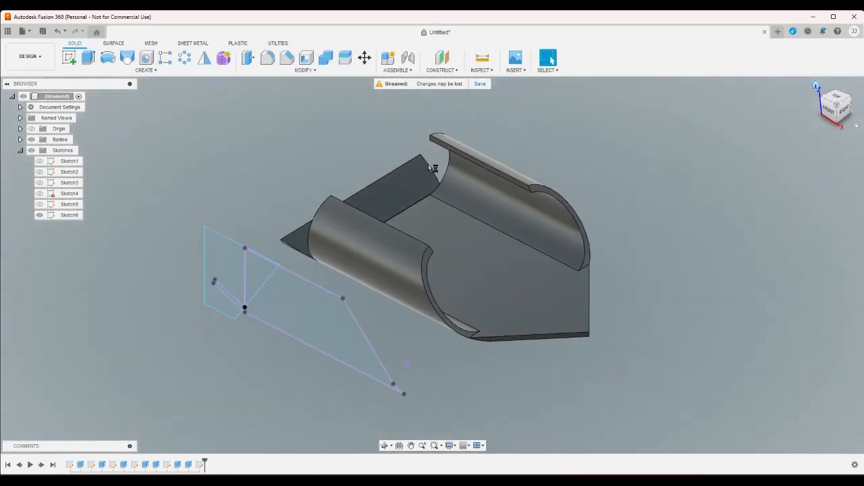
key("e")
left_click(207, 257)
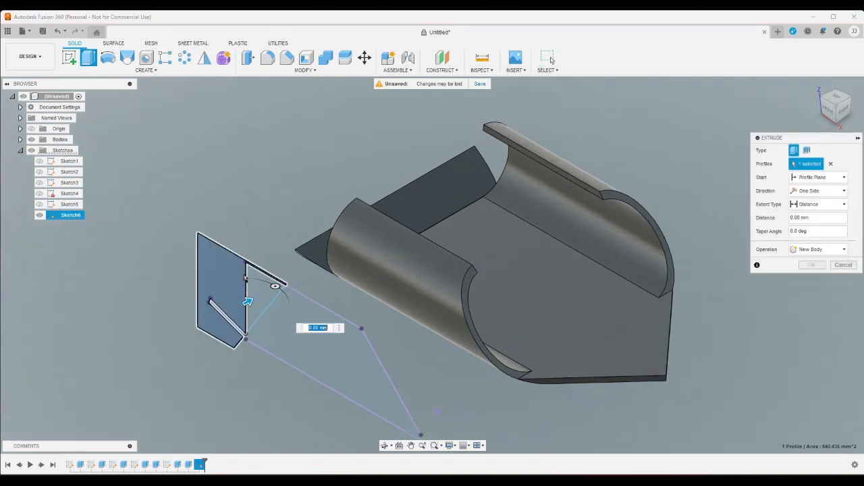
left_click_drag(269, 308, 572, 132)
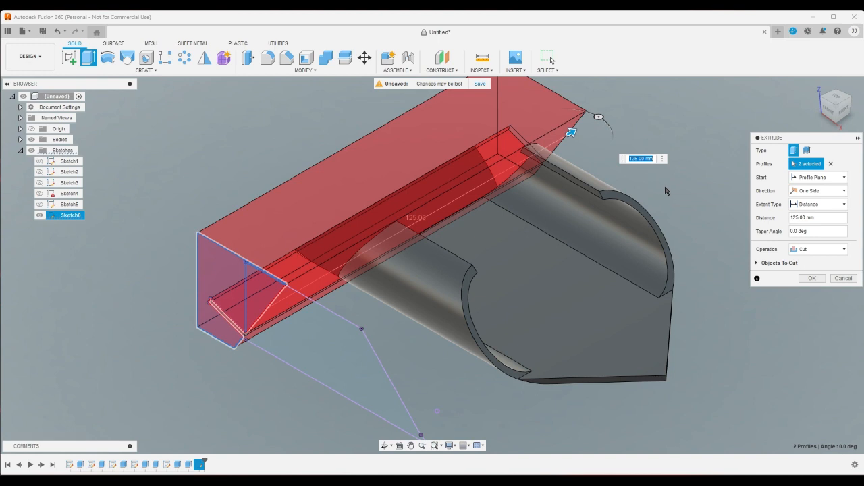
left_click(812, 279)
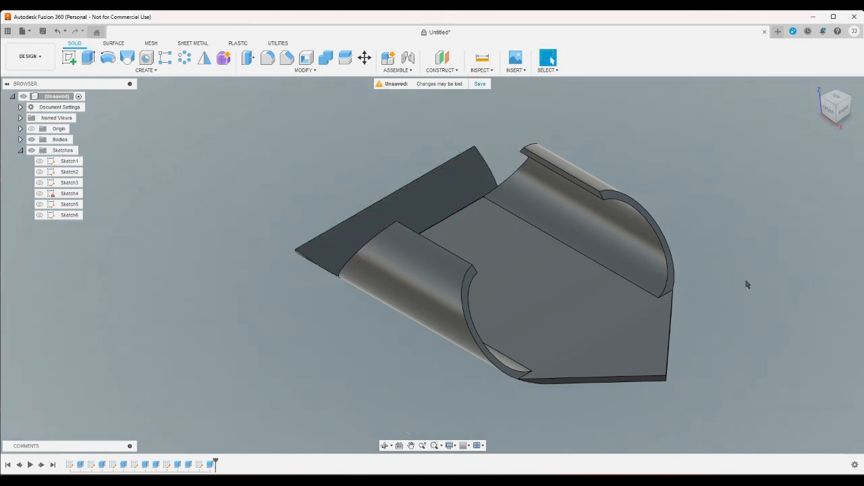
Step: Examine the slanted wall ends and the flap from above and from the flap end of the model
left_click(834, 103)
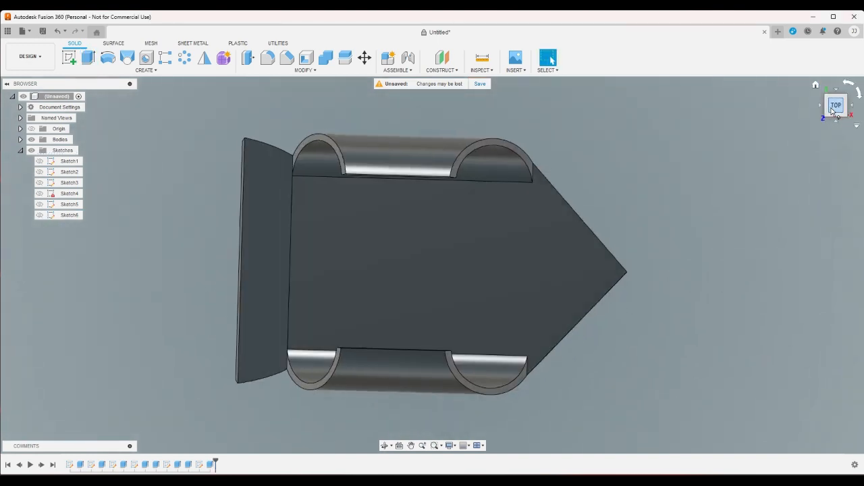
left_click(815, 85)
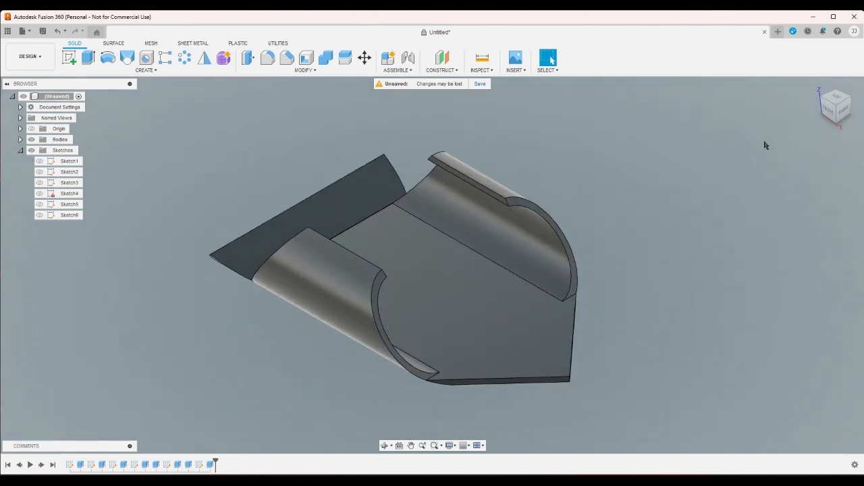
scroll(404, 183, "up", 3)
scroll(426, 180, "down", 3)
scroll(637, 178, "down", 2)
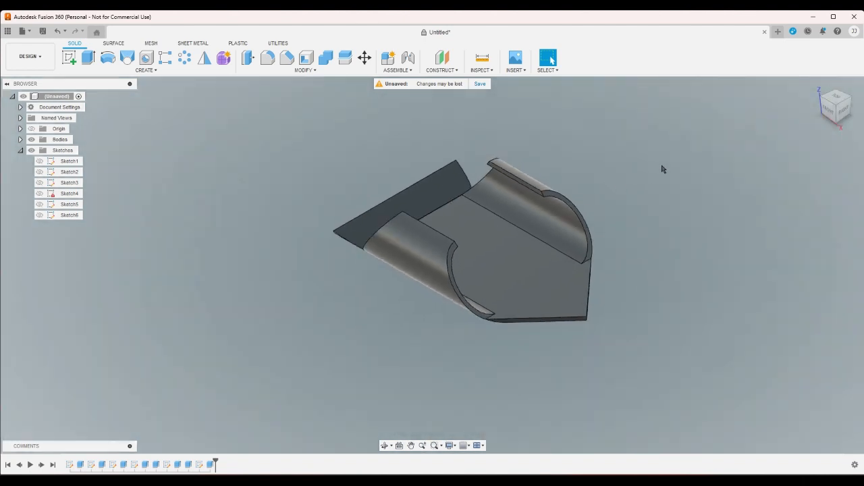
scroll(403, 213, "up", 2)
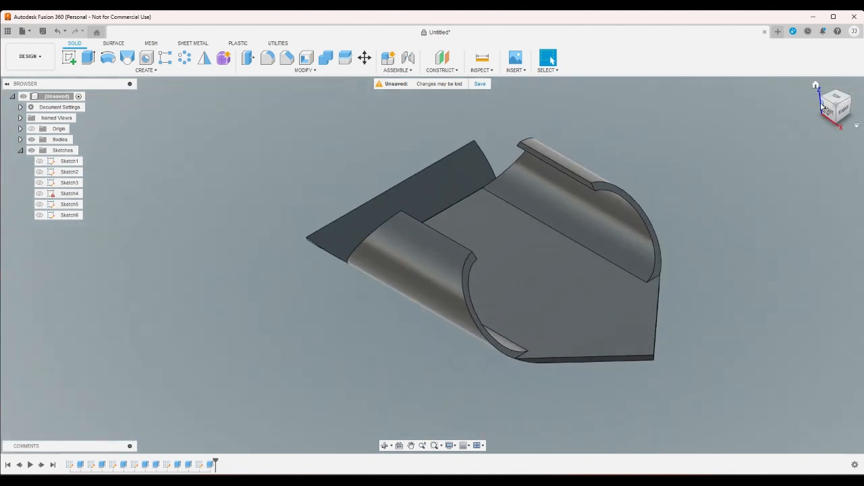
left_click_drag(820, 101, 673, 204)
scroll(438, 345, "up", 2)
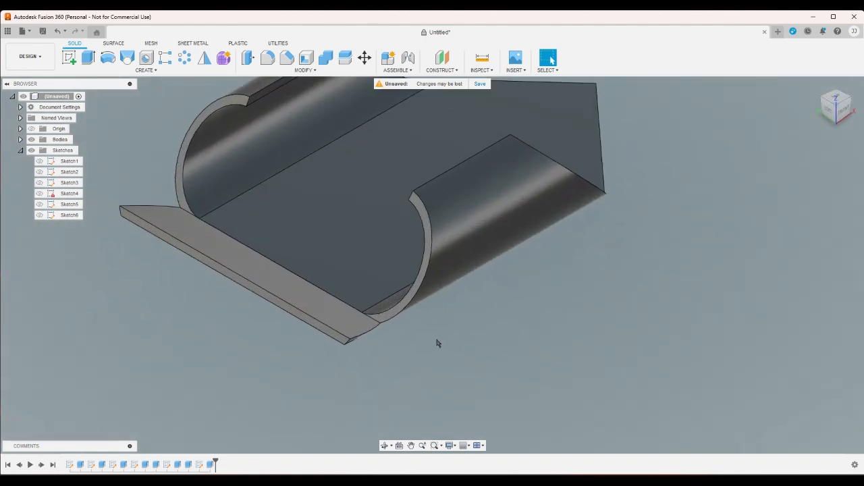
scroll(436, 343, "down", 4)
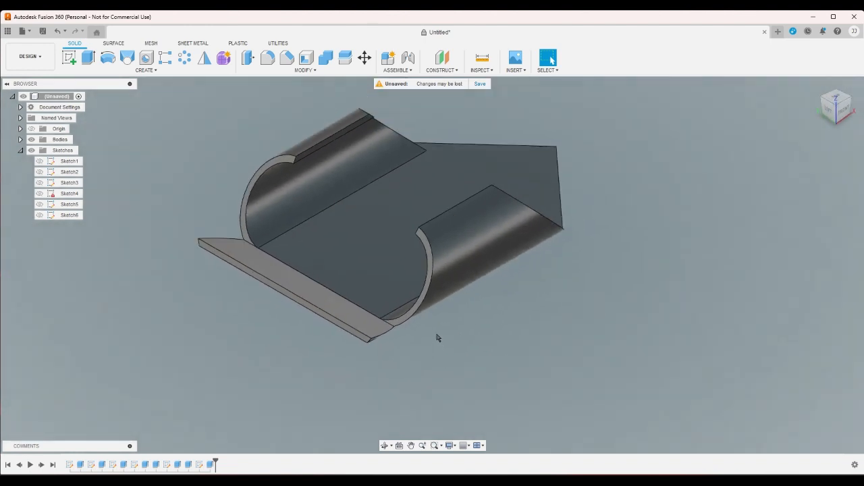
scroll(432, 346, "down", 1)
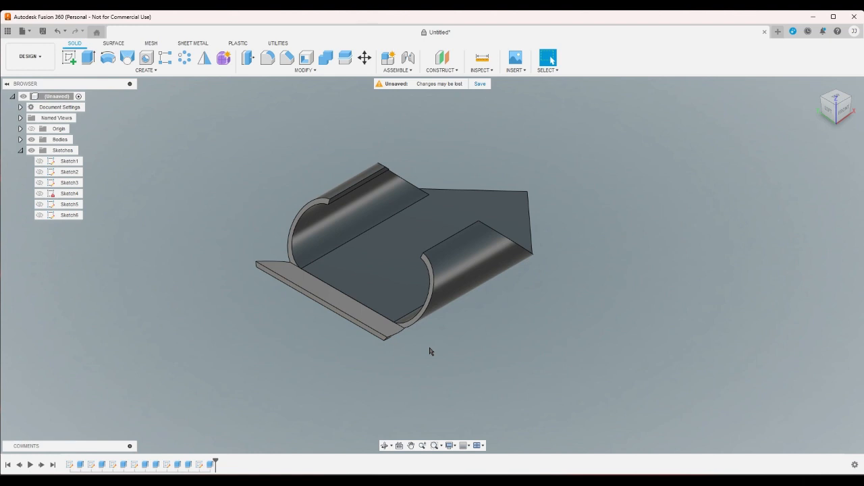
scroll(429, 350, "up", 1)
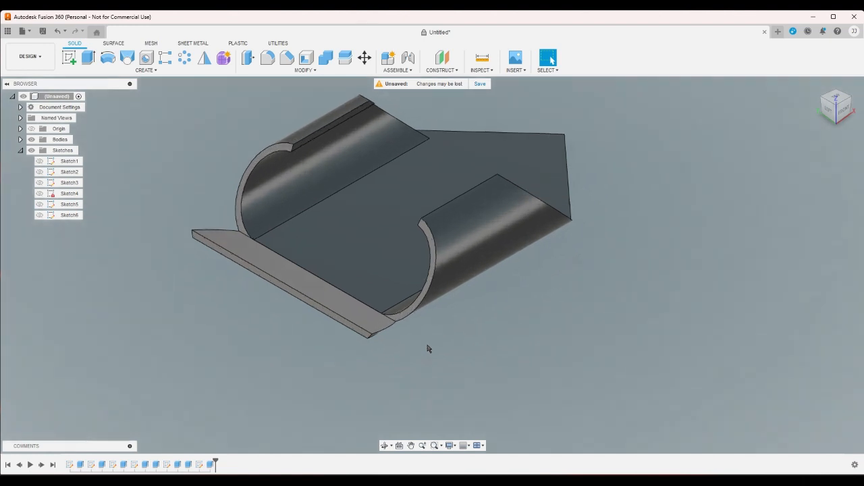
Step: Redefine the flap's extrusion to start at one corner of the flat floor's end edge and extend to the opposite corner, using object references
double_click(199, 464)
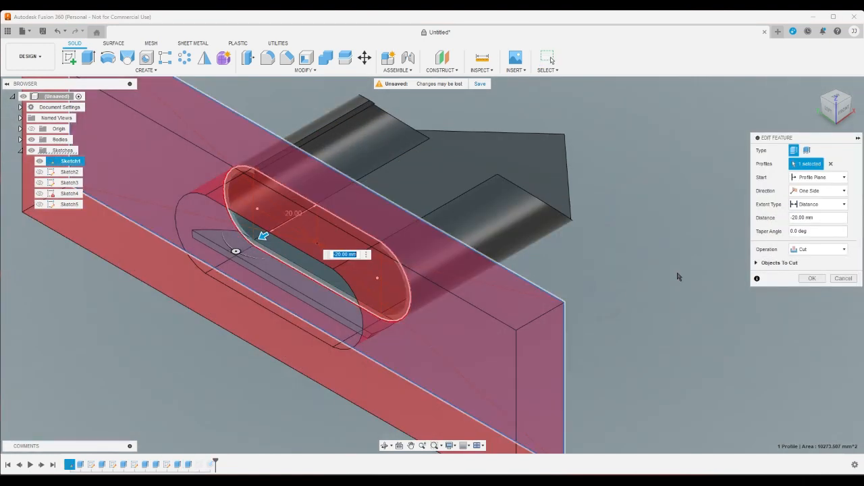
left_click(842, 278)
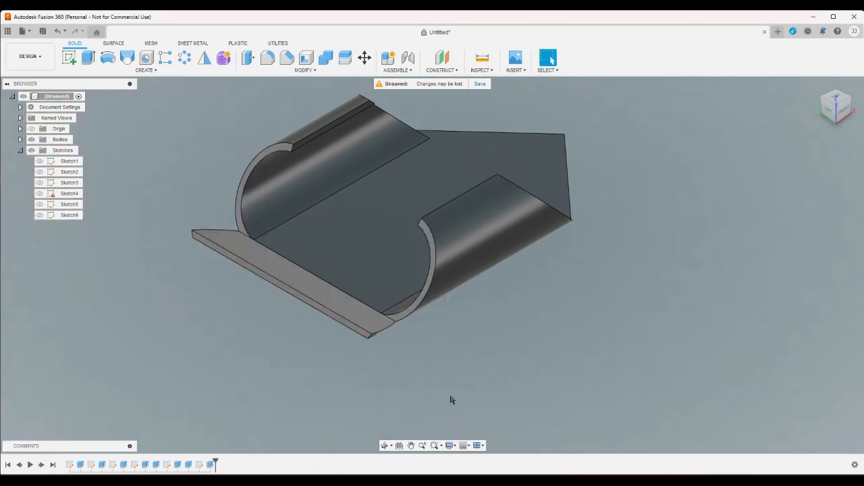
double_click(177, 466)
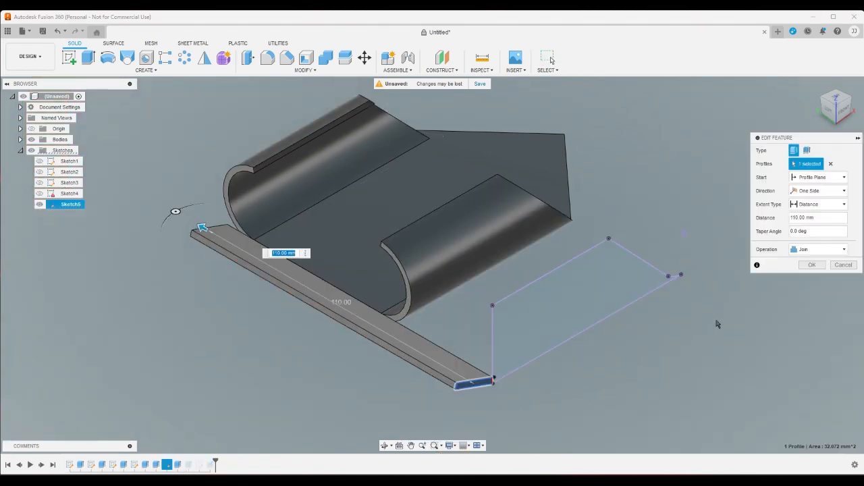
left_click(817, 178)
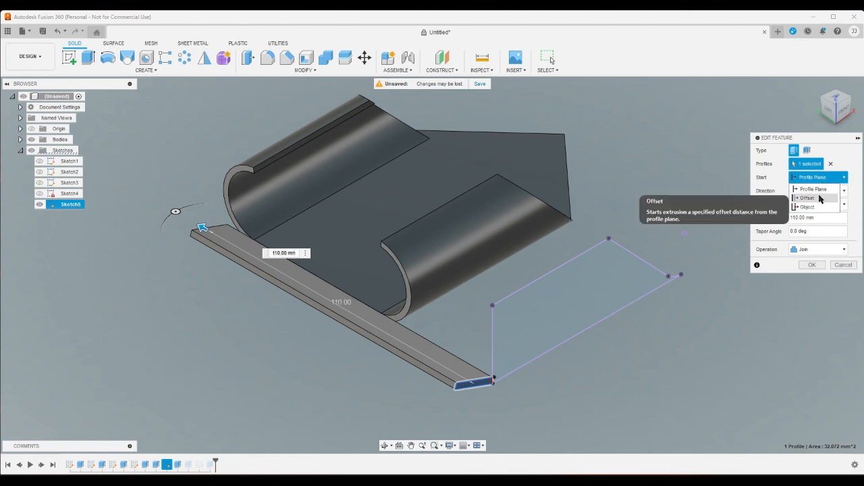
left_click(815, 206)
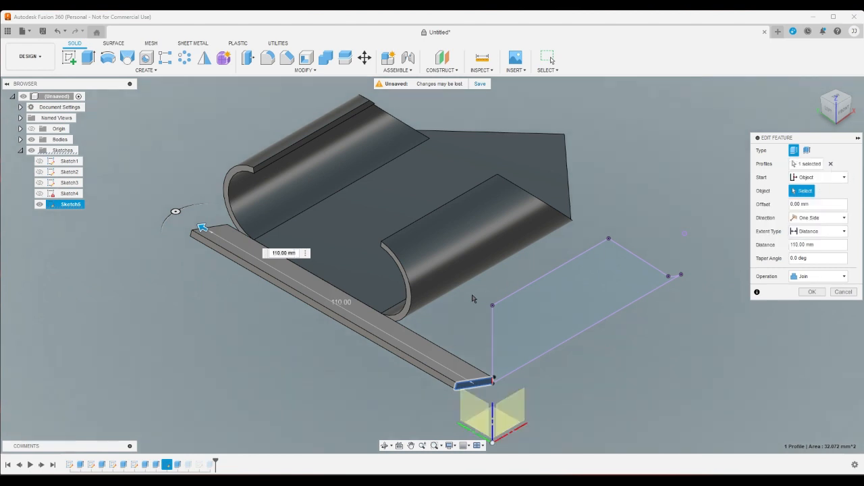
left_click(384, 318)
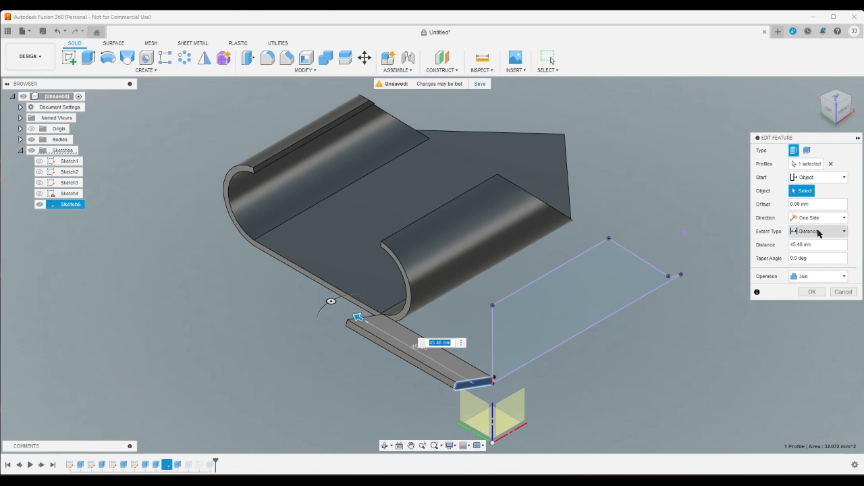
left_click(819, 232)
left_click(810, 248)
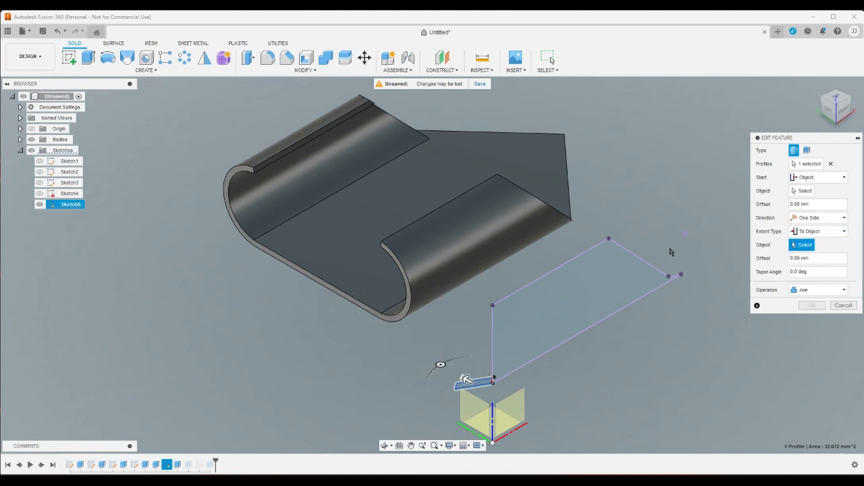
left_click(253, 246)
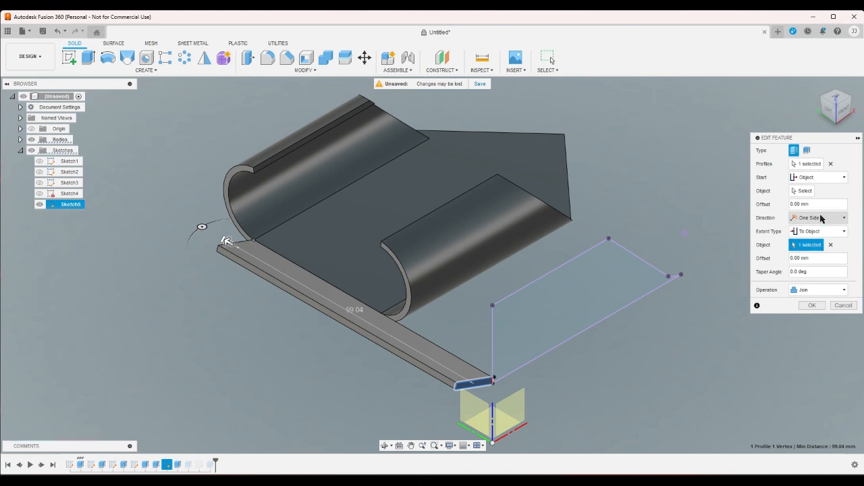
left_click(803, 191)
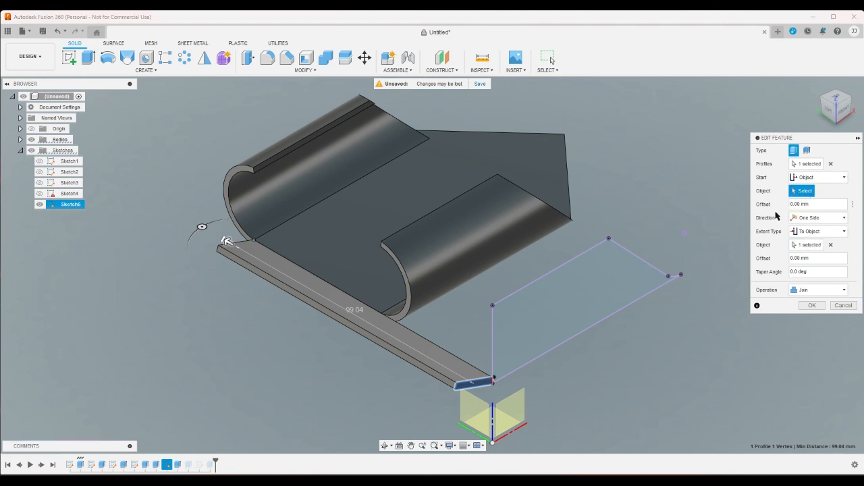
left_click(381, 317)
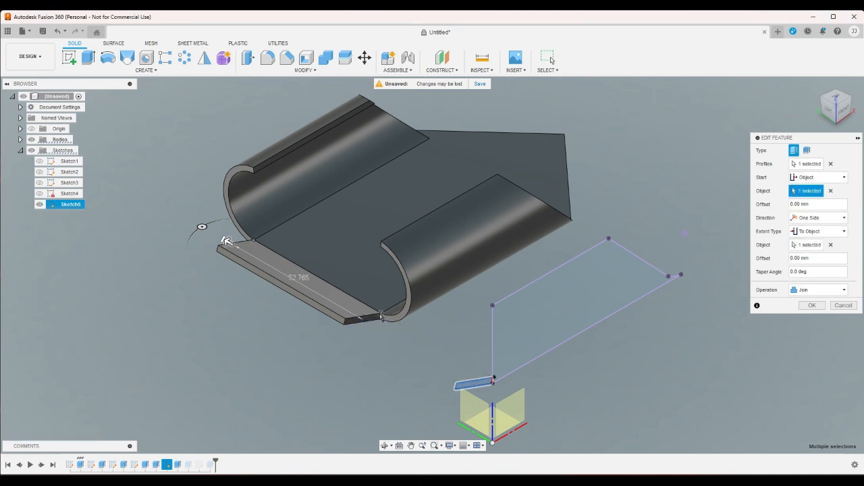
left_click(809, 306)
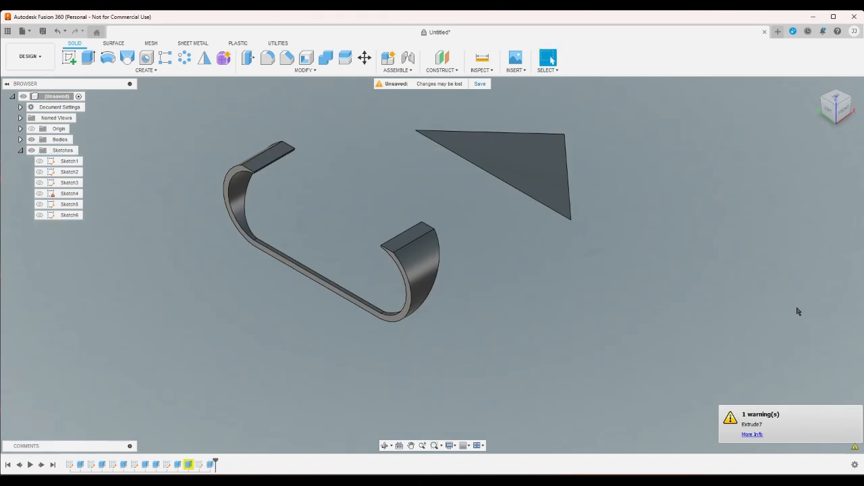
Step: Delete the slot-profile cut flagged in the timeline, despite its dependent features, and undo the deletion
right_click(188, 465)
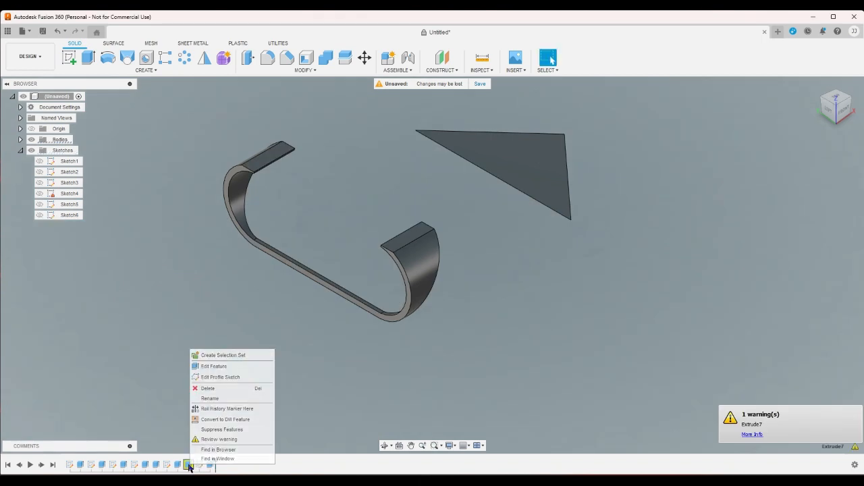
left_click(207, 388)
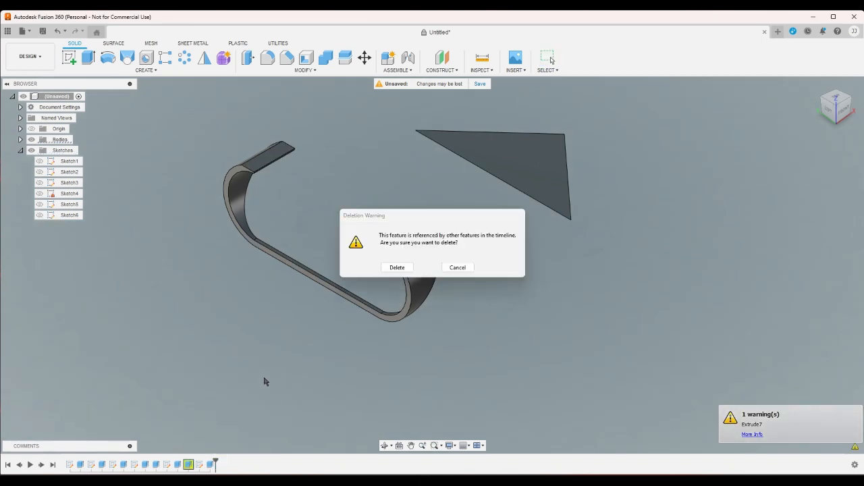
left_click(396, 268)
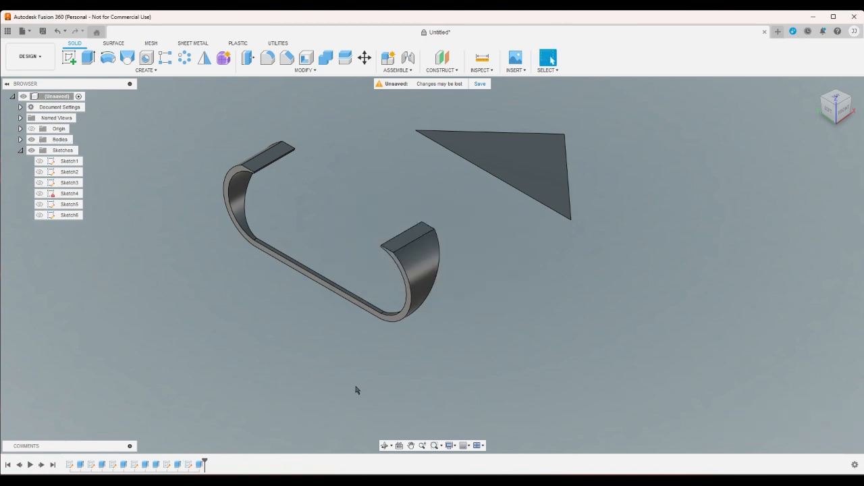
key("ctrl+z")
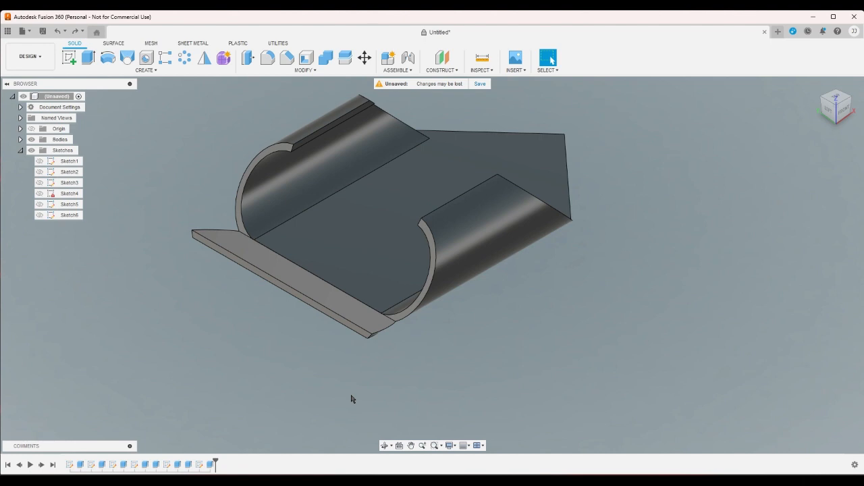
key("ctrl+z")
right_click(192, 461)
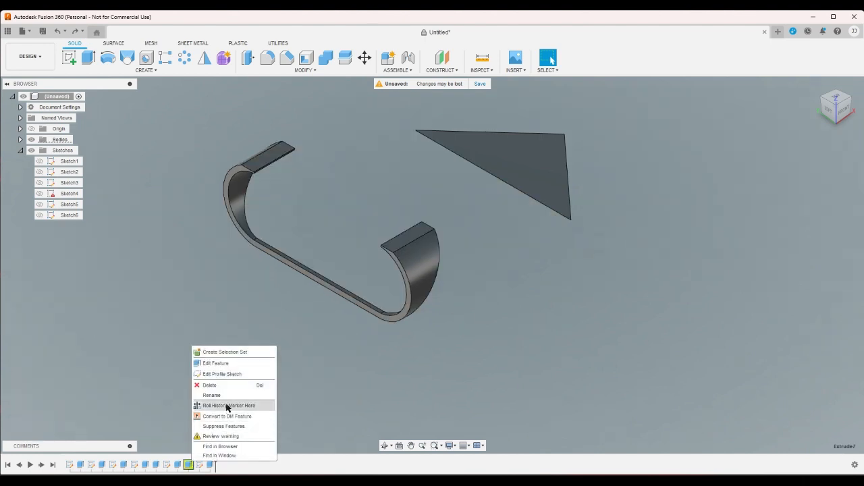
left_click(227, 368)
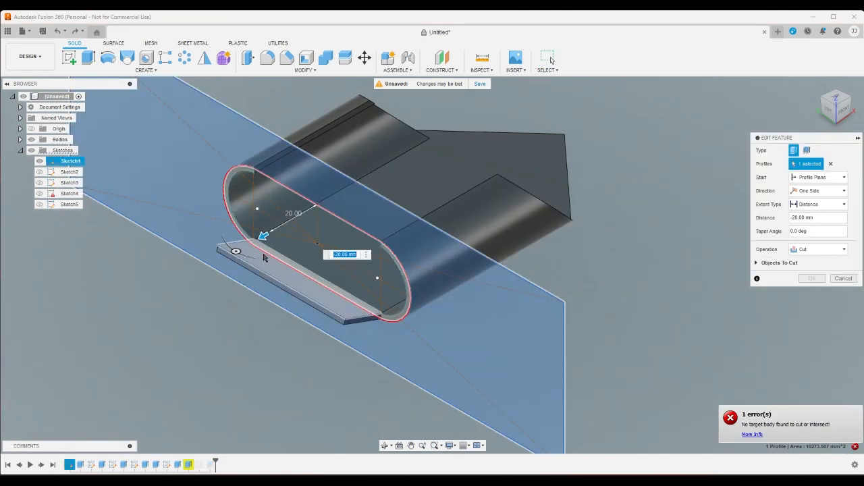
left_click_drag(263, 236, 202, 270)
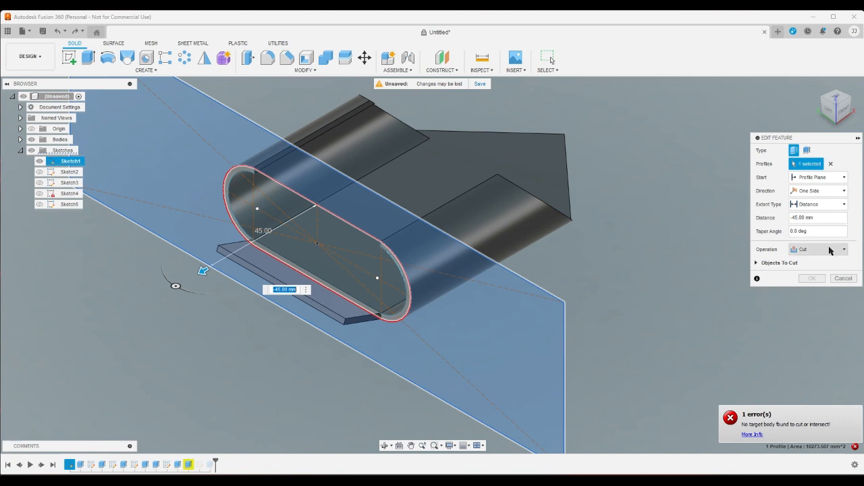
left_click(844, 279)
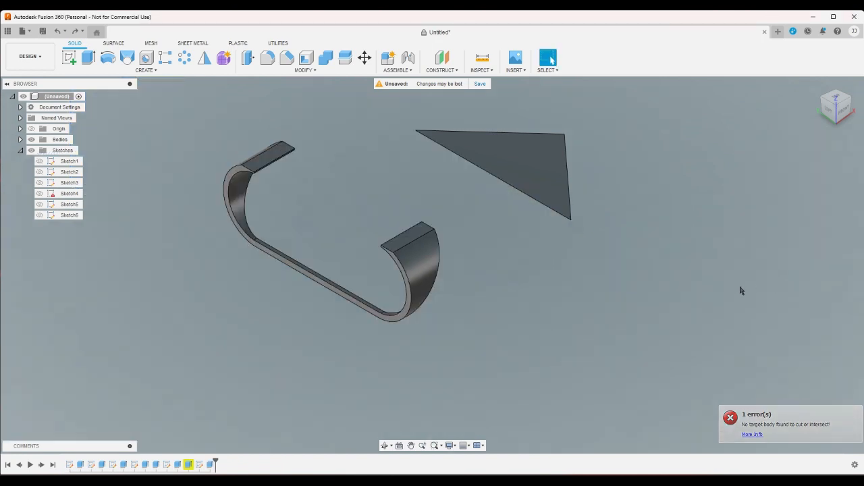
Step: Reopen the slanted cut's profile sketch, project the flap's end face into it, and finish the sketch
double_click(200, 464)
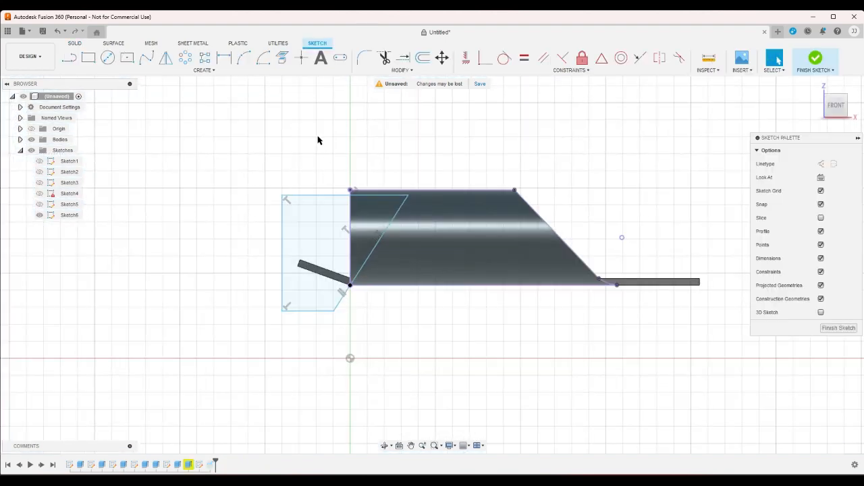
left_click(282, 58)
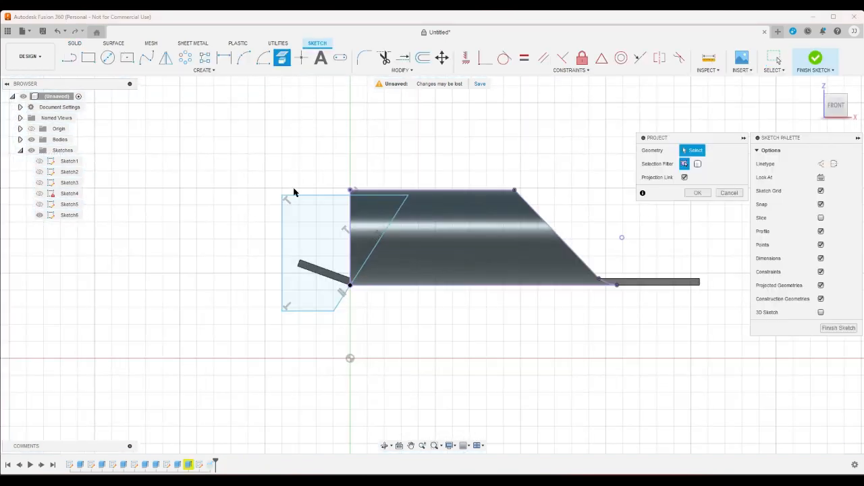
left_click(322, 272)
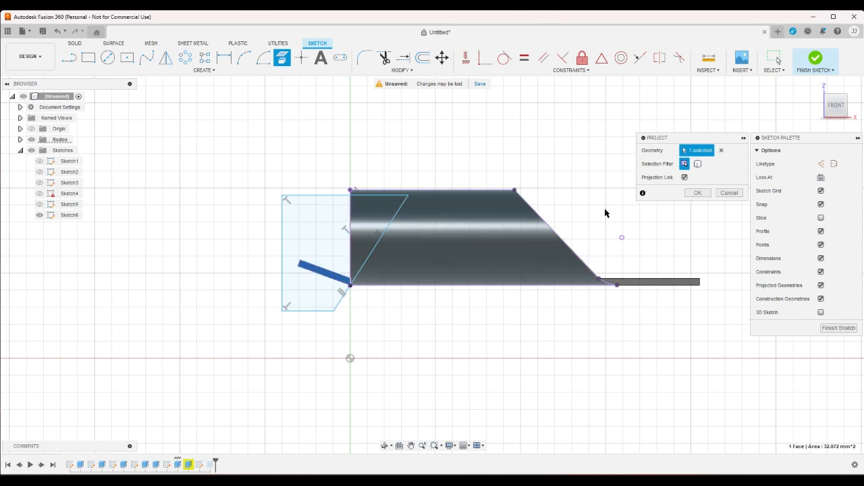
left_click(701, 193)
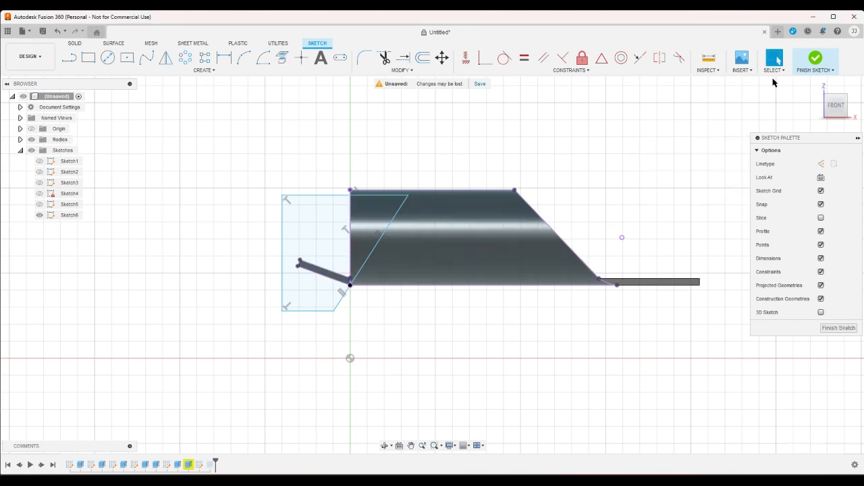
left_click(814, 59)
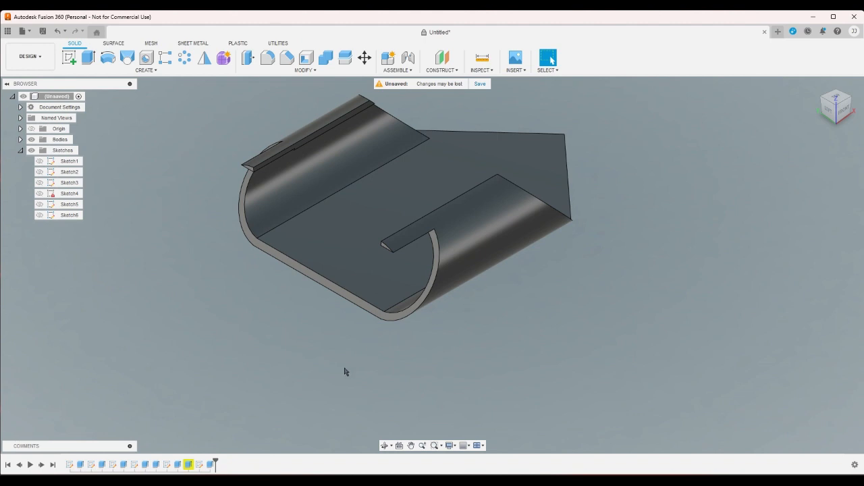
Step: Roll the timeline back to just after the flap's extrusion and start a new sketch on the flap's end face
left_click_drag(217, 461, 183, 463)
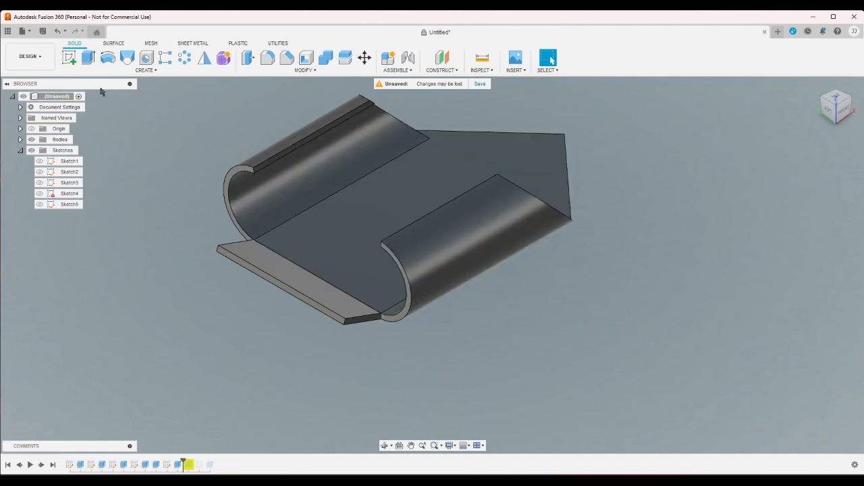
left_click(69, 57)
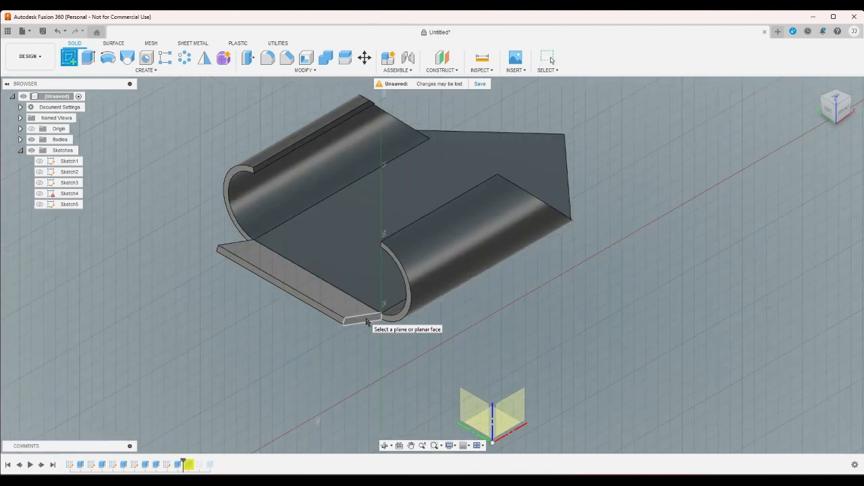
left_click(366, 322)
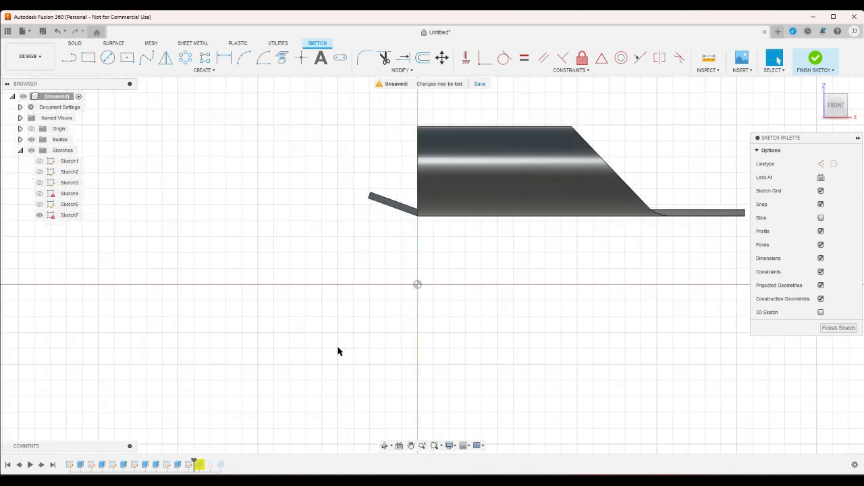
Step: Draw a slanted line from the flap's upper inner corner up across the curved wall, ending just above the wall's upper edge
left_click(69, 58)
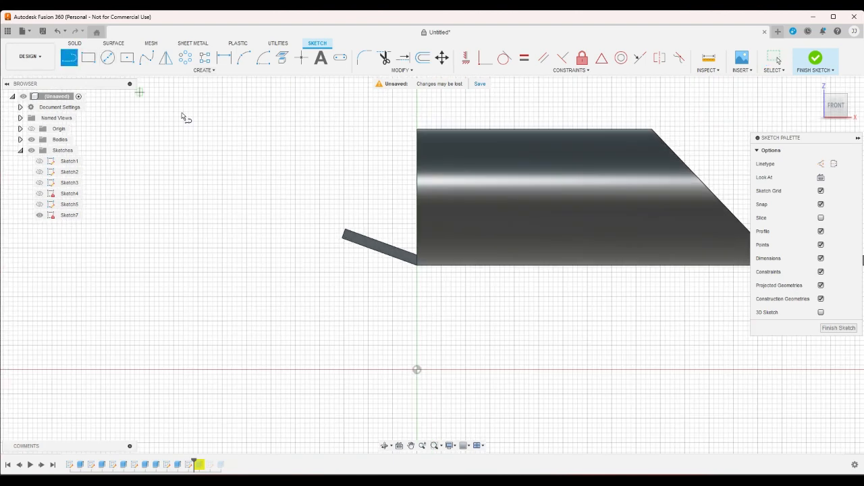
scroll(351, 222, "up", 2)
left_click(454, 273)
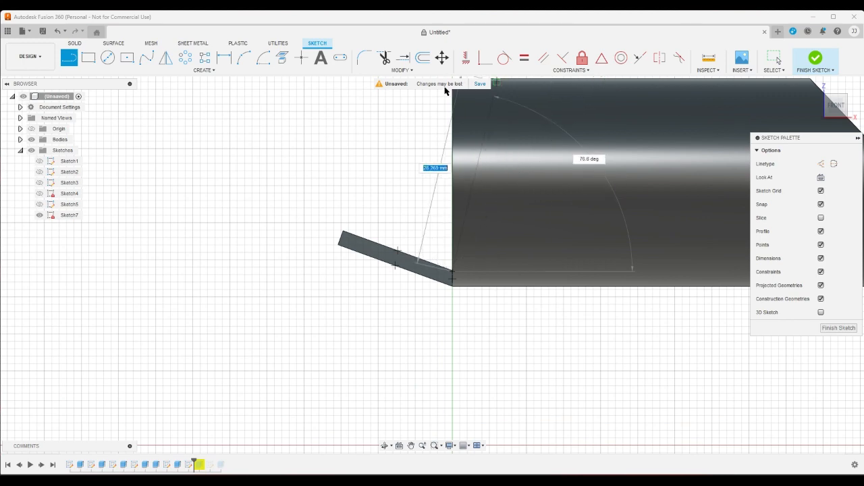
left_click(541, 105)
left_click(573, 122)
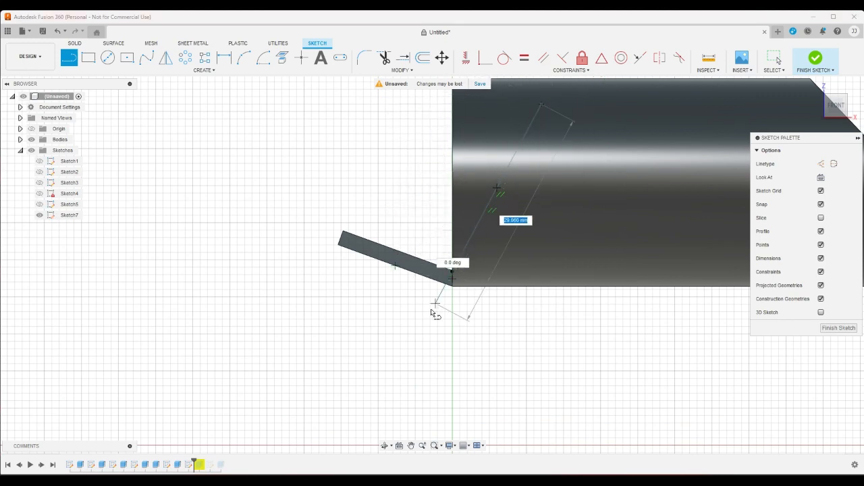
right_click(413, 364)
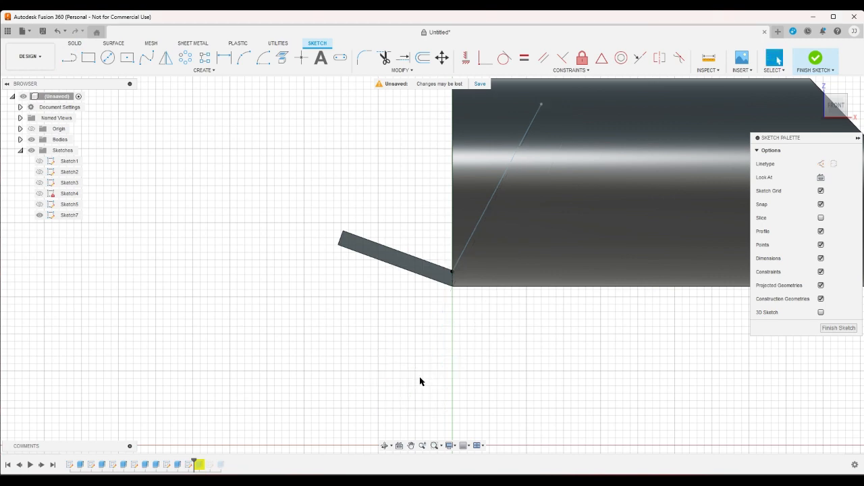
left_click(448, 365)
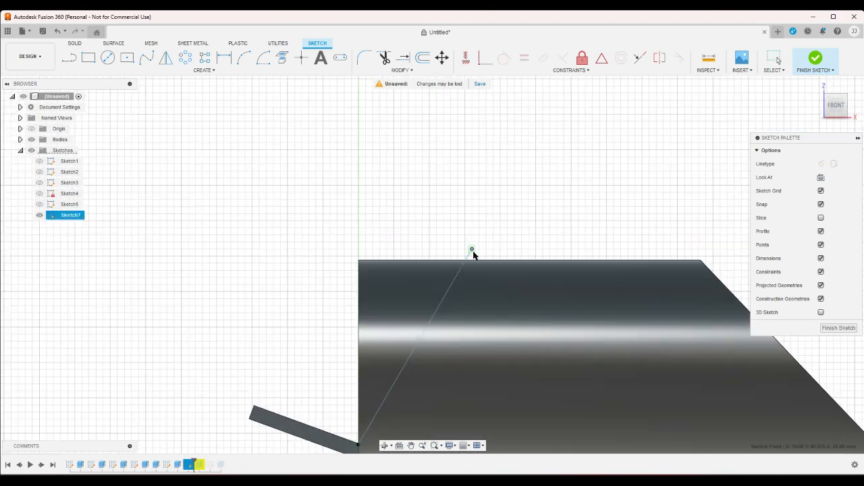
Step: Close the triangular profile with a horizontal line above the wall to just beyond its end, and a line back to the flap corner
left_click(70, 58)
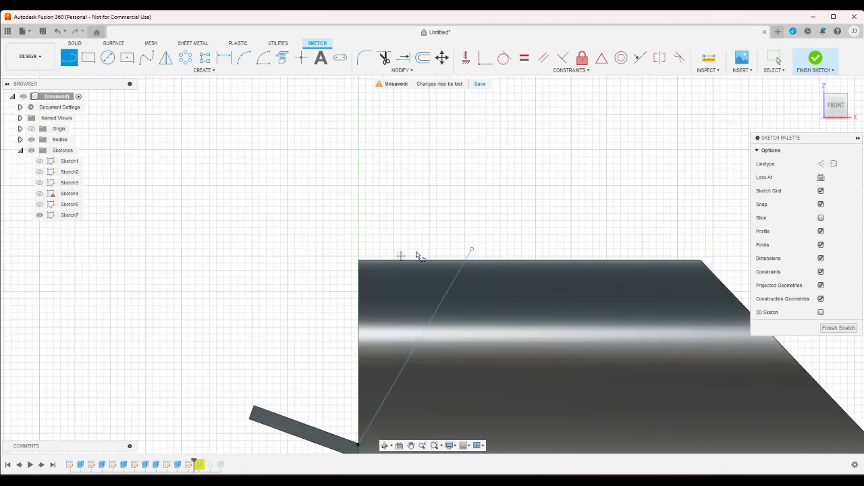
left_click(471, 249)
left_click(351, 249)
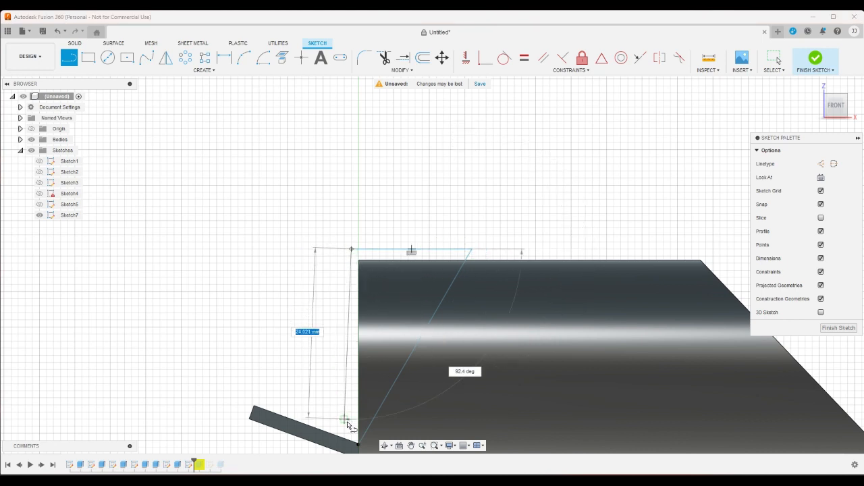
left_click(358, 446)
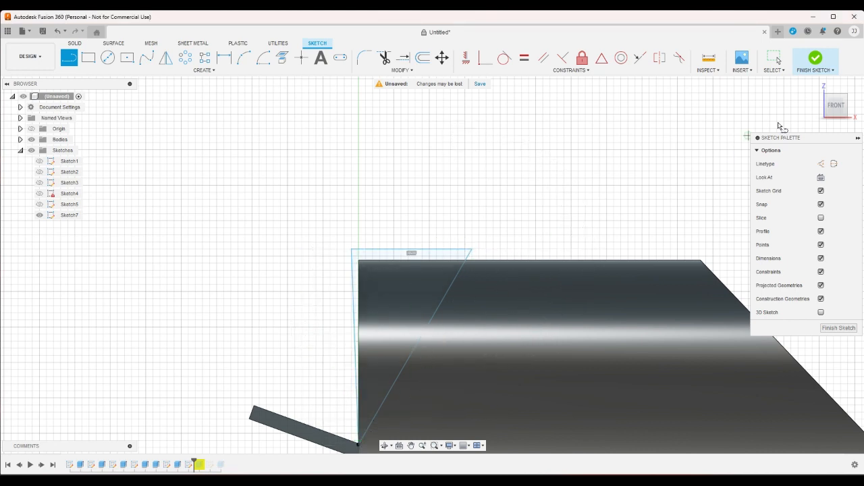
Step: Finish the sketch and start extruding its triangular profile with the direction set to Two Sides
left_click(814, 58)
left_click(88, 58)
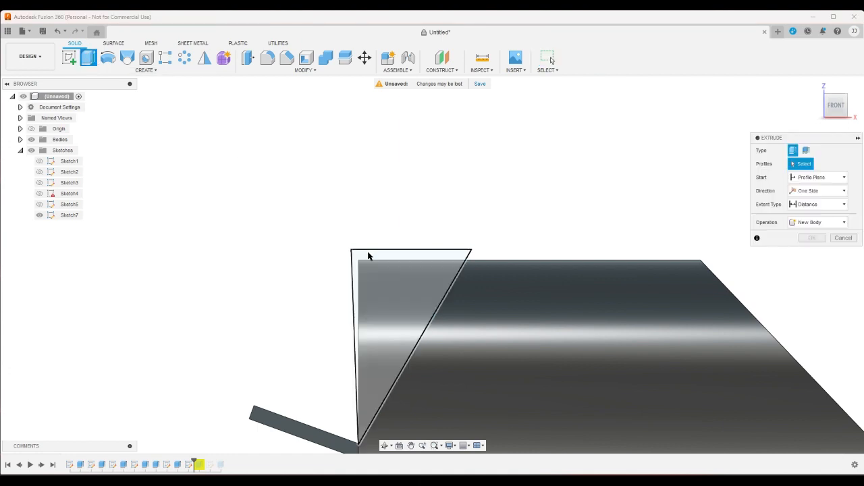
left_click(382, 284)
left_click(815, 86)
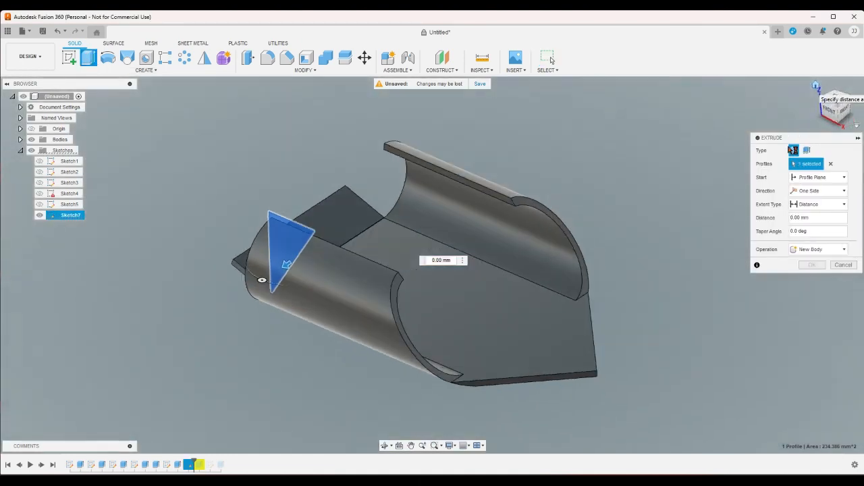
left_click(817, 204)
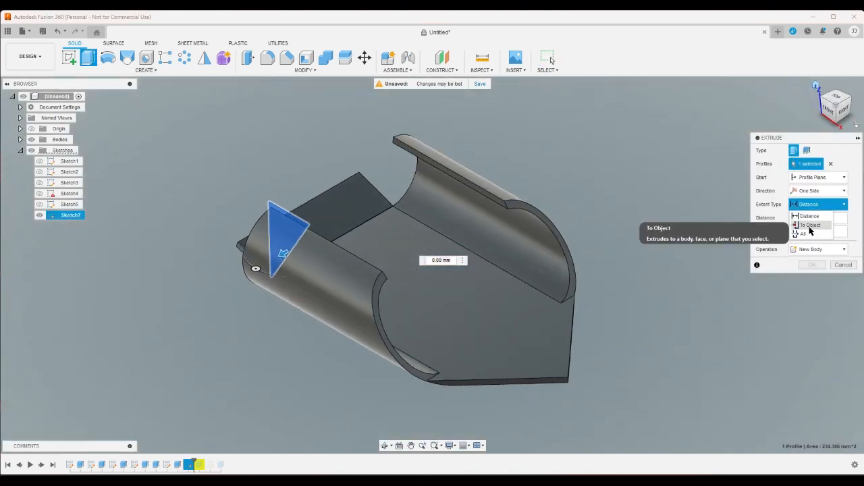
left_click(809, 216)
left_click(814, 192)
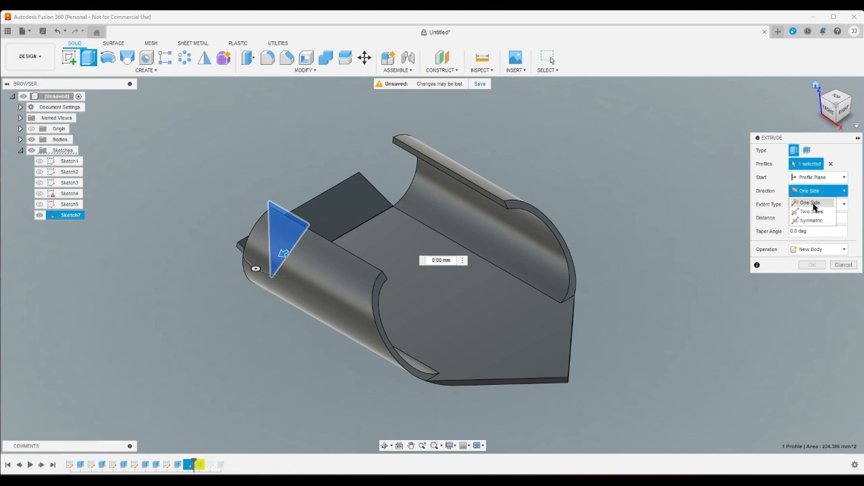
left_click(813, 220)
left_click(816, 204)
left_click(815, 191)
left_click(815, 209)
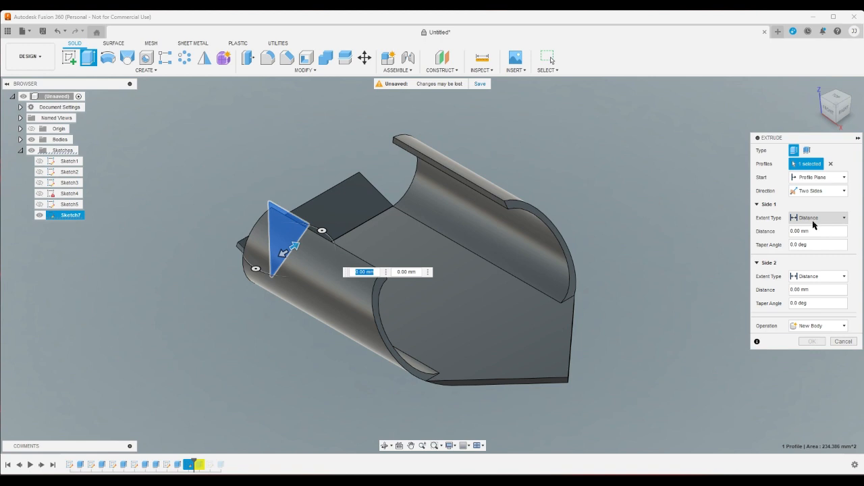
Step: Set the extent of both sides to All and cut the slanted profile through both curved walls
left_click(812, 220)
left_click(810, 244)
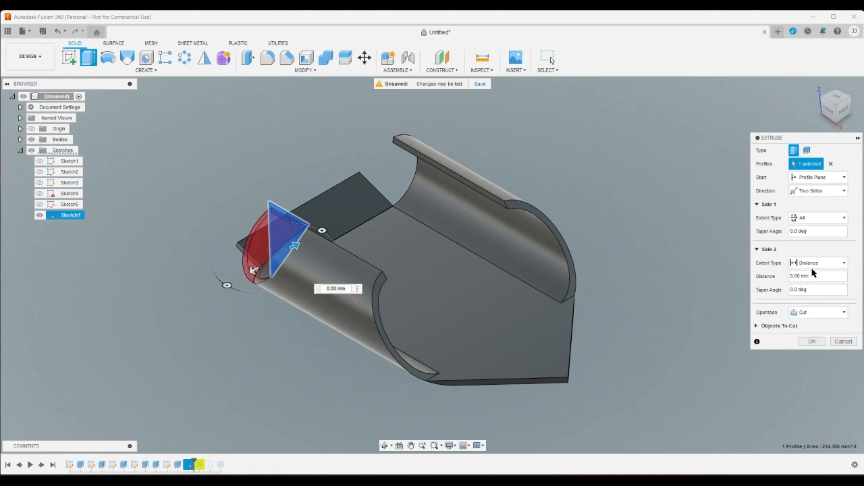
left_click(813, 265)
left_click(808, 291)
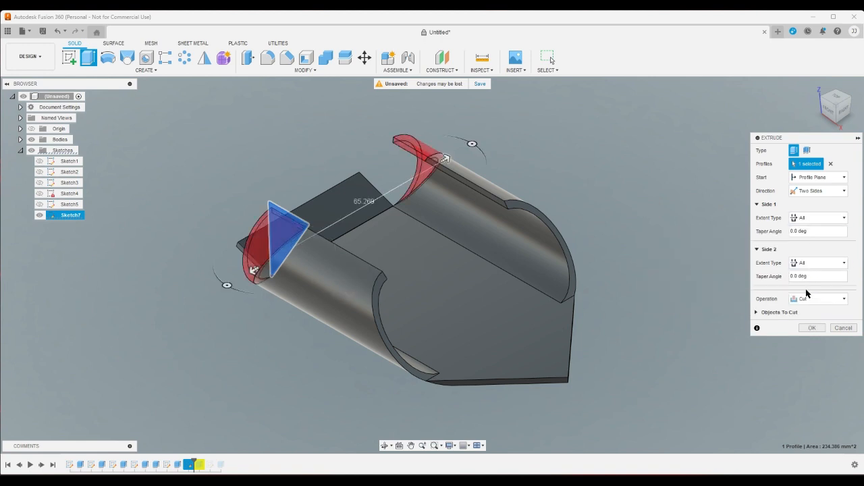
left_click(812, 329)
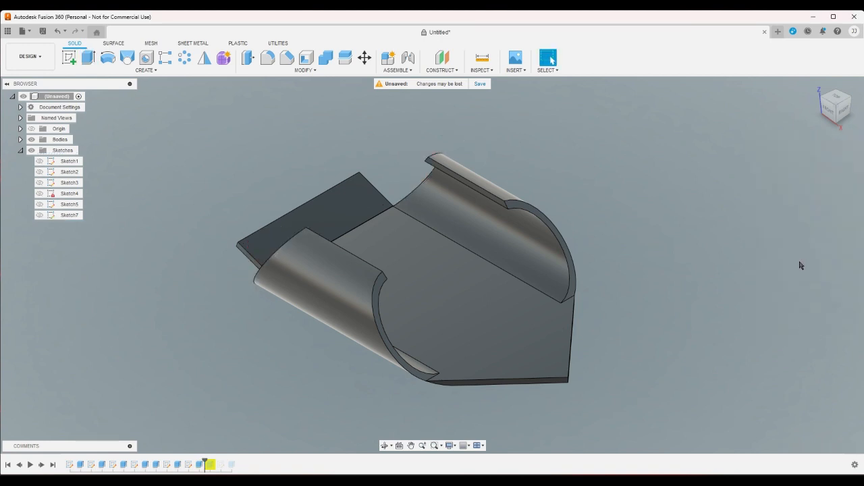
Step: Fillet the vertical edge at the floor's pointed tip with a 3 mm radius
left_click(837, 99)
left_click_drag(839, 102, 821, 106)
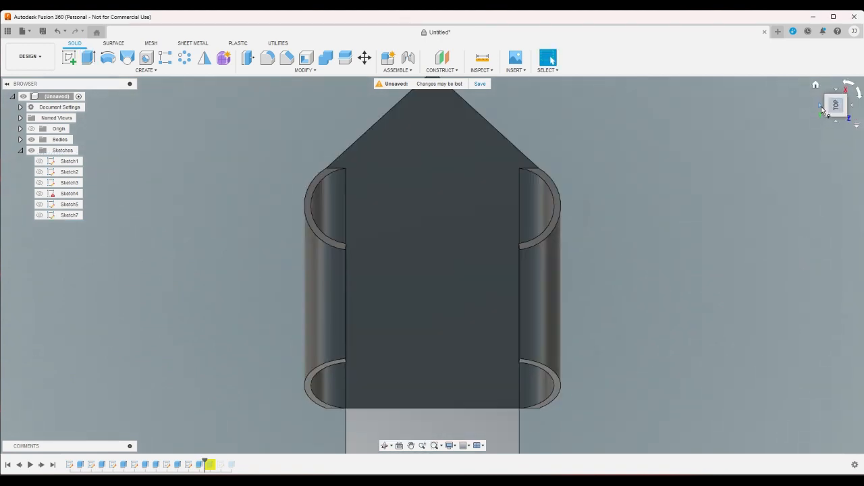
left_click(815, 86)
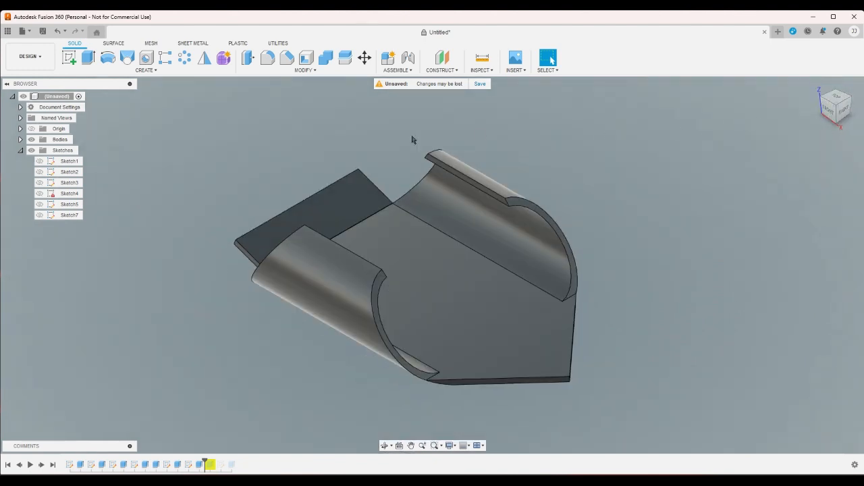
left_click(268, 61)
scroll(582, 399, "up", 5)
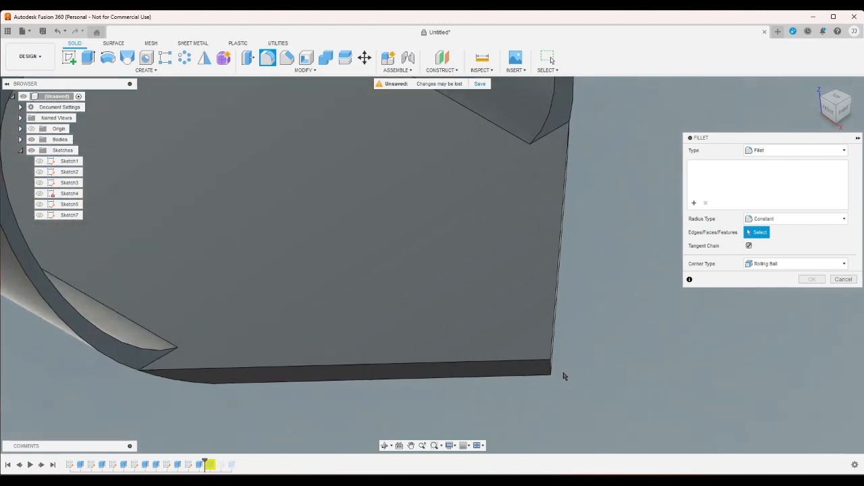
left_click(553, 363)
left_click_drag(553, 370, 547, 363)
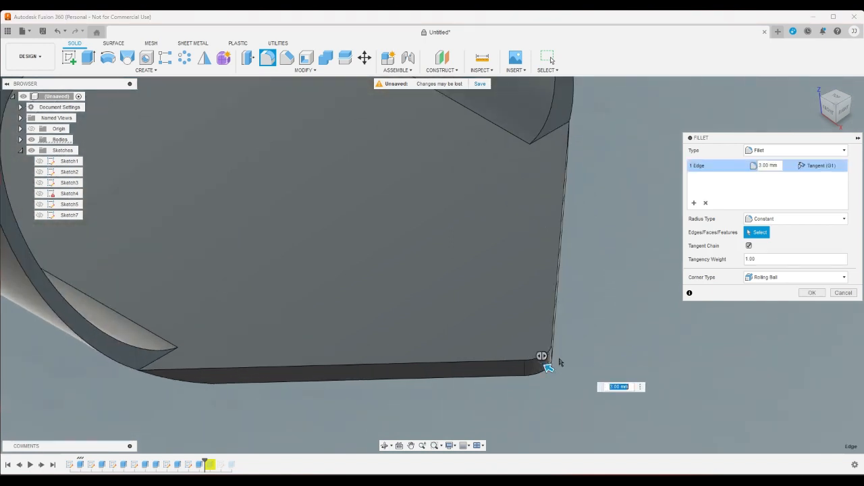
left_click(822, 99)
scroll(607, 307, "down", 4)
scroll(498, 437, "up", 5)
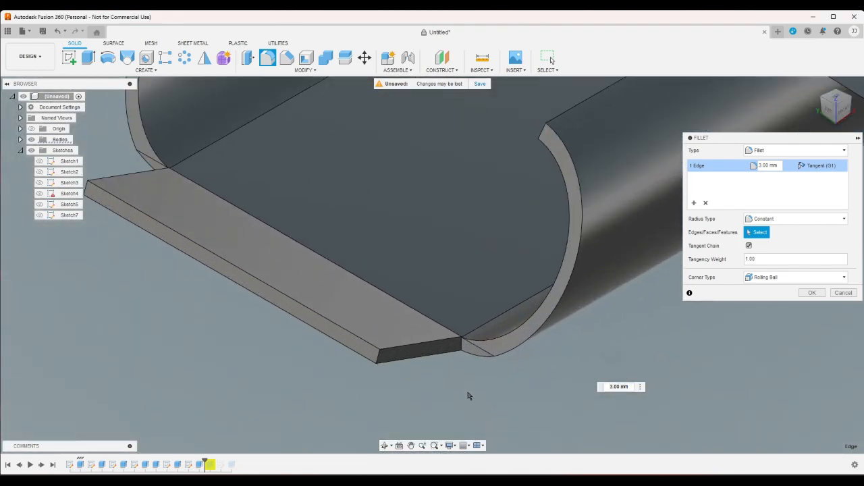
scroll(381, 365, "up", 1)
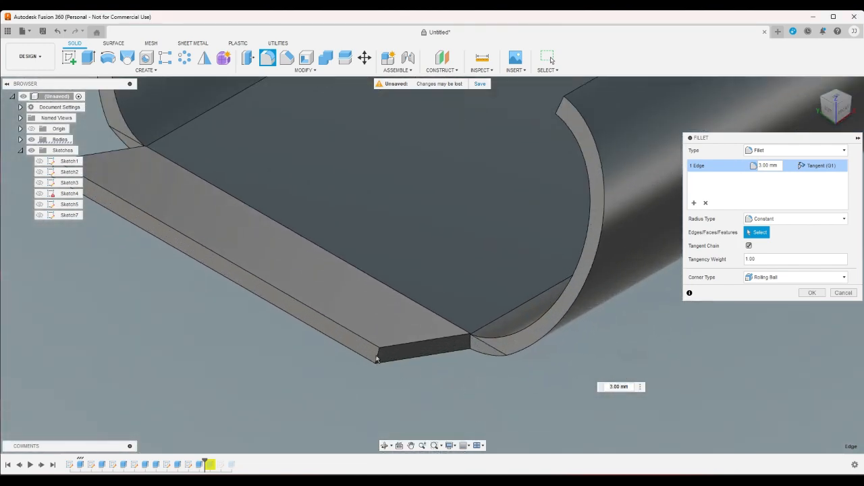
left_click(813, 293)
scroll(762, 372, "down", 4)
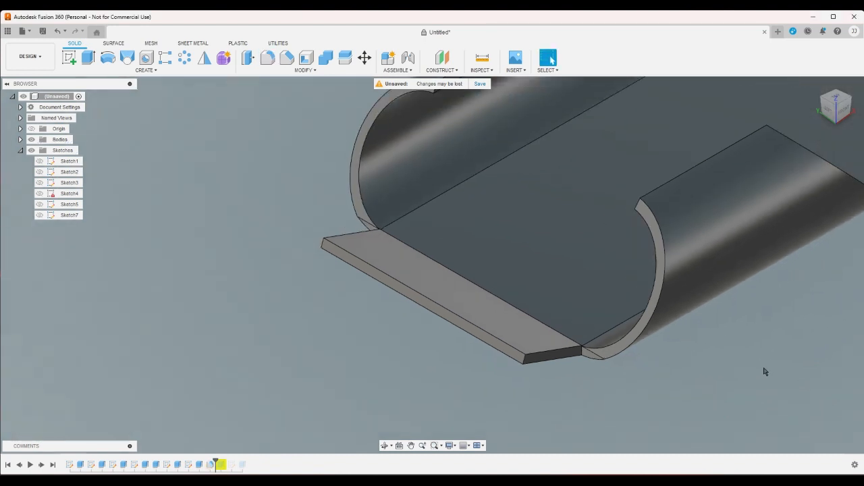
left_click(270, 62)
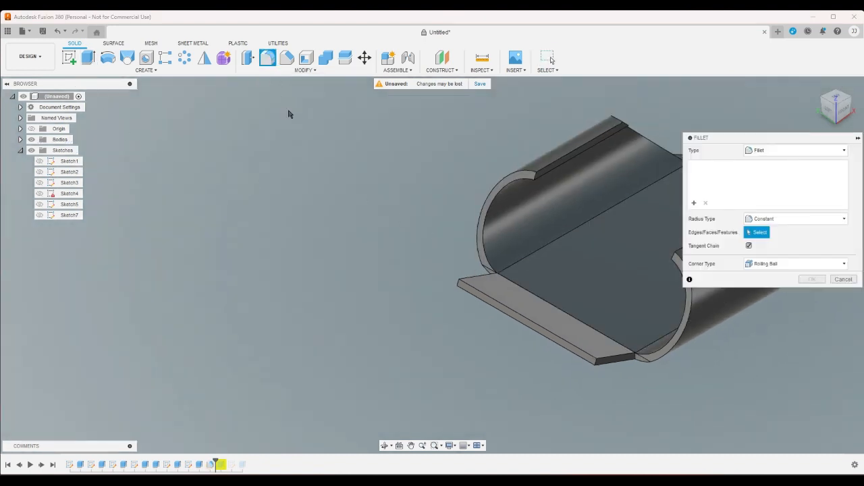
left_click(478, 261)
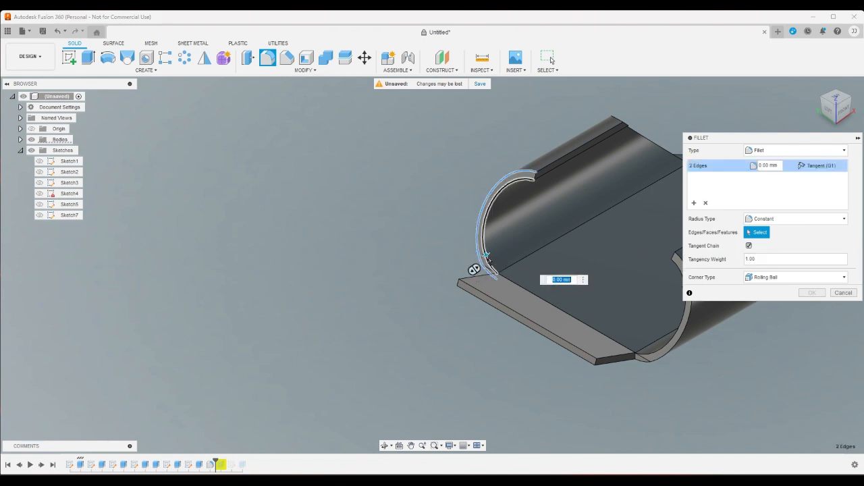
left_click(597, 140)
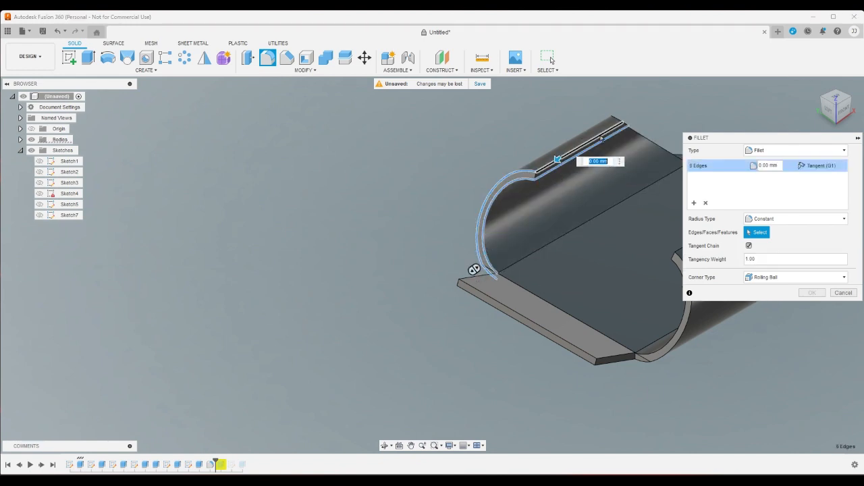
left_click(843, 293)
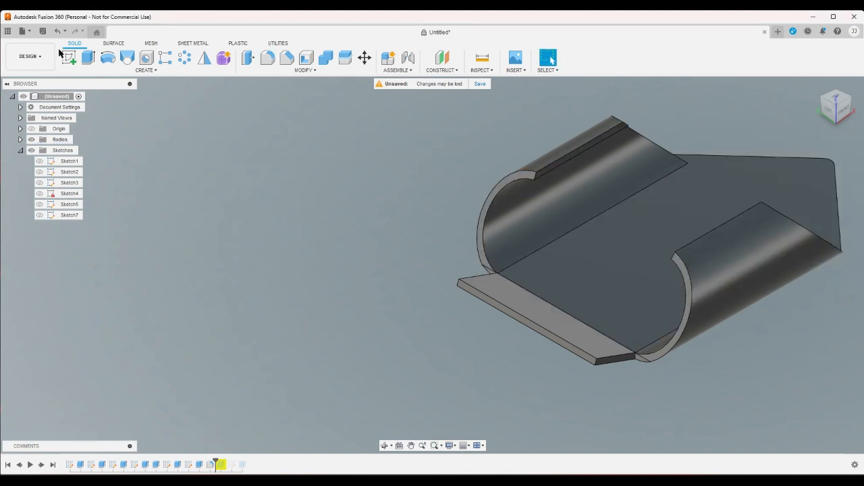
Step: Start a fillet and select the slanted end faces of both curved walls beside the flap, including their small lower faces
left_click(267, 59)
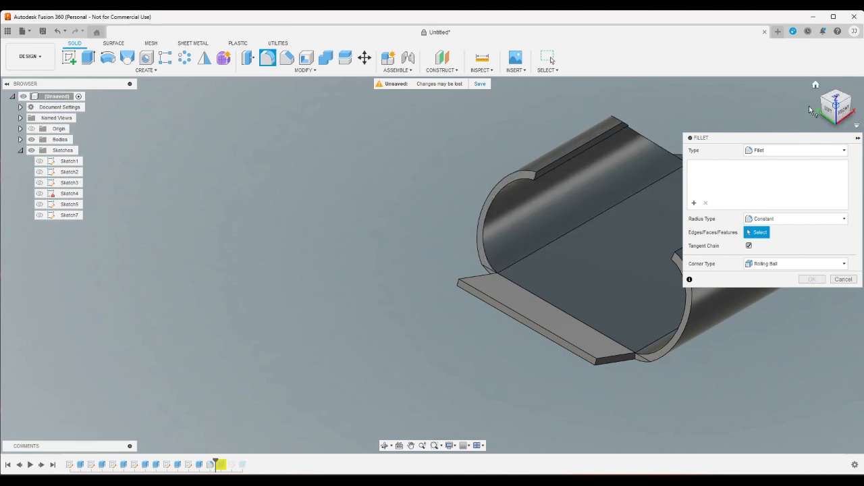
scroll(325, 190, "down", 3)
scroll(580, 183, "up", 3)
scroll(553, 309, "up", 3)
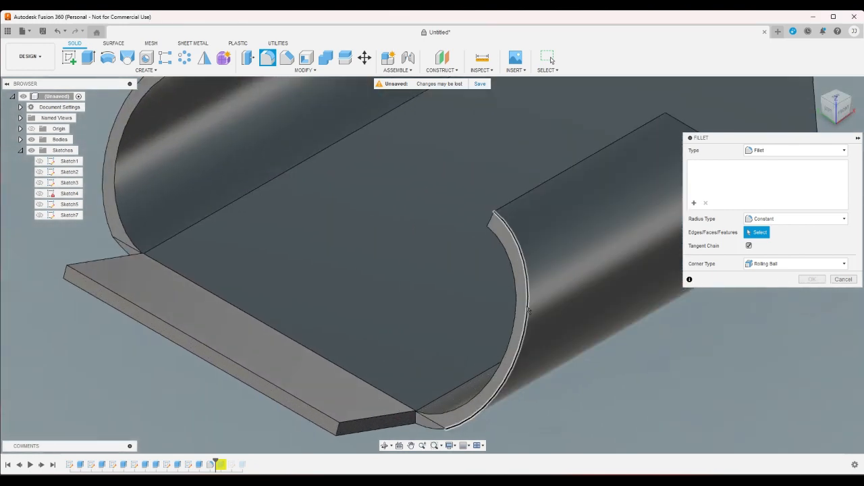
left_click(432, 420)
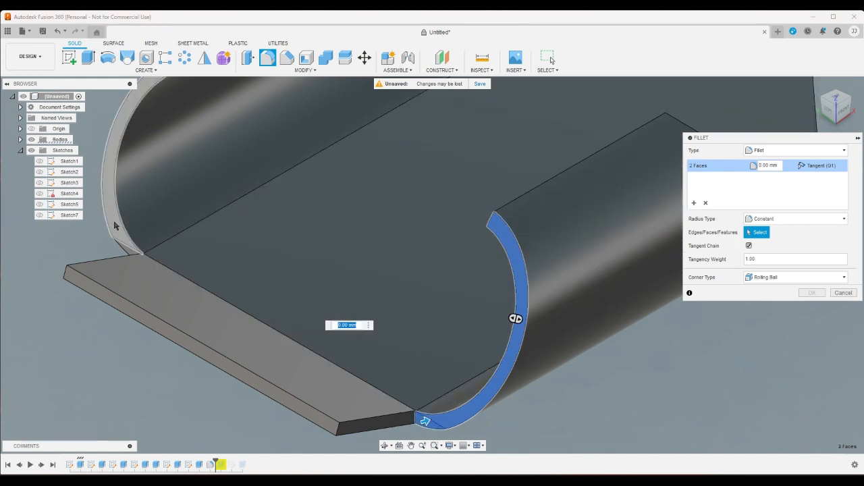
left_click(127, 254)
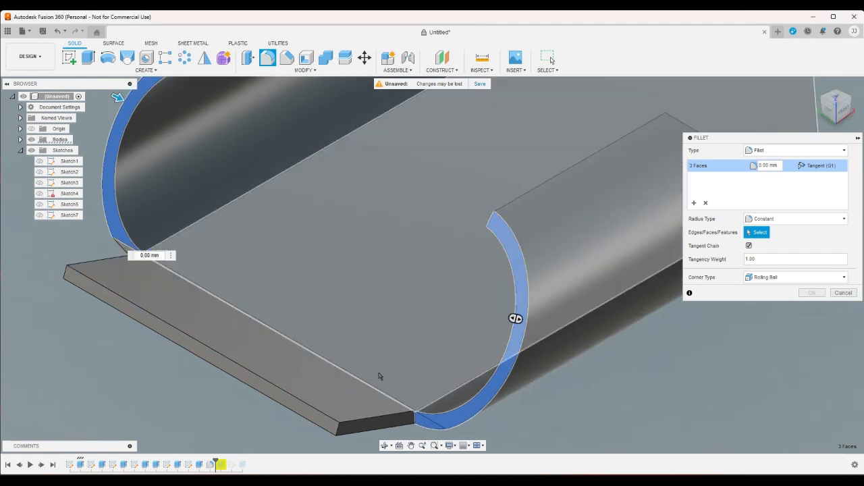
scroll(374, 365, "down", 4)
scroll(311, 333, "up", 5)
left_click(251, 316)
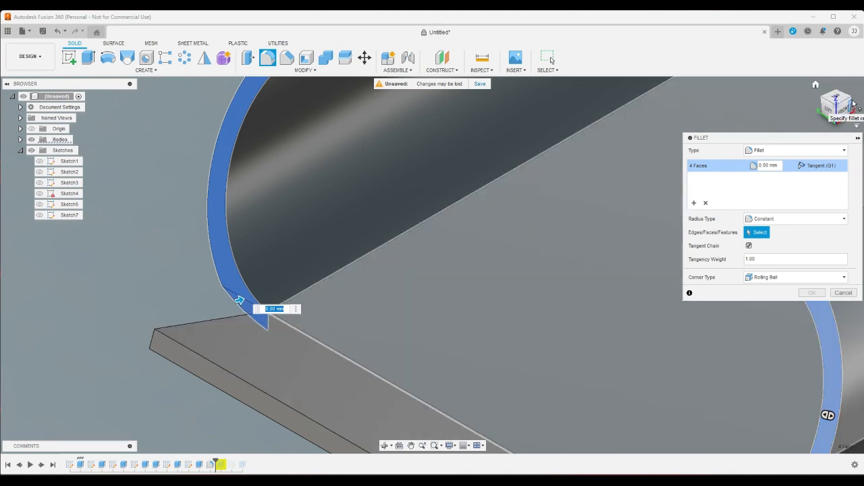
left_click(853, 103)
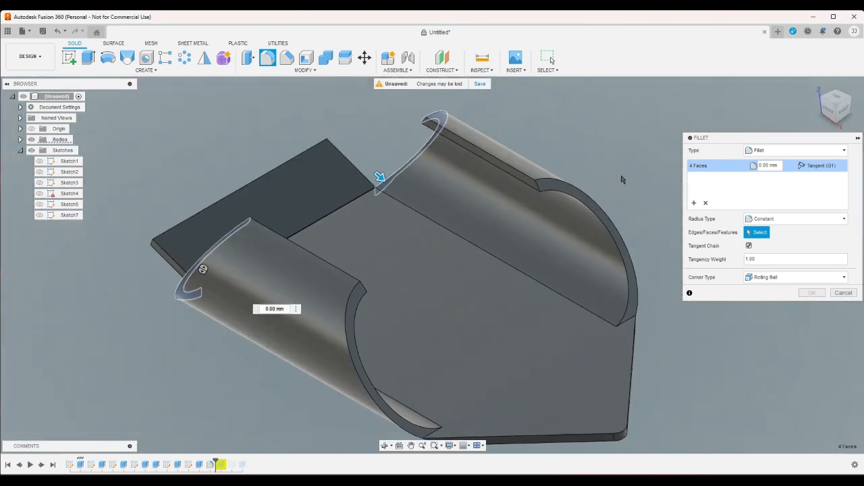
Step: Add both walls' end faces at the pointed end and their long upper rim faces to the fillet selection
scroll(621, 179, "up", 4)
left_click(508, 195)
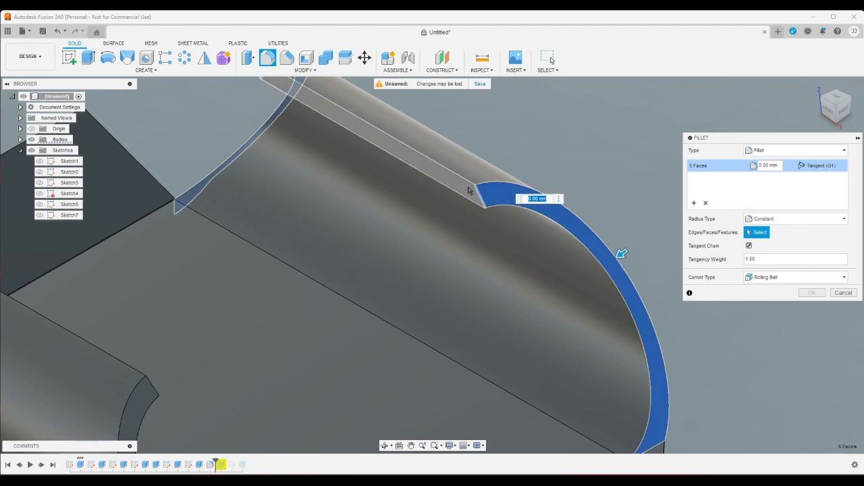
left_click(468, 192)
left_click(144, 400)
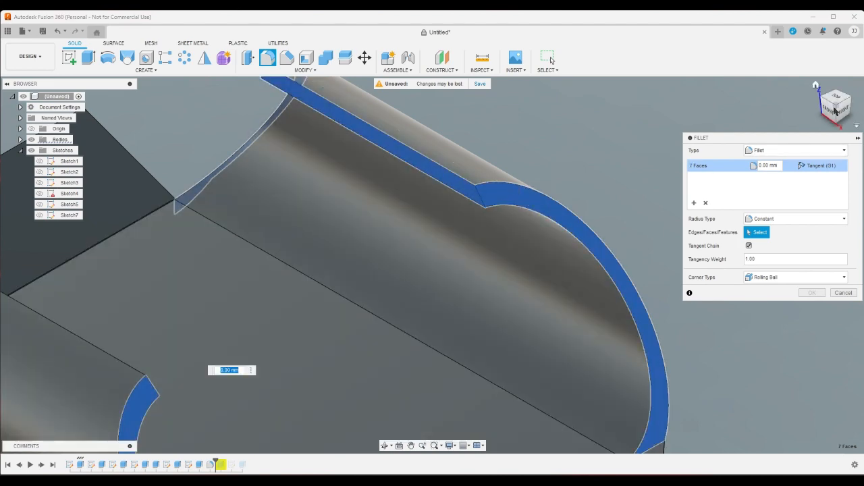
left_click(852, 101)
scroll(626, 419, "down", 4)
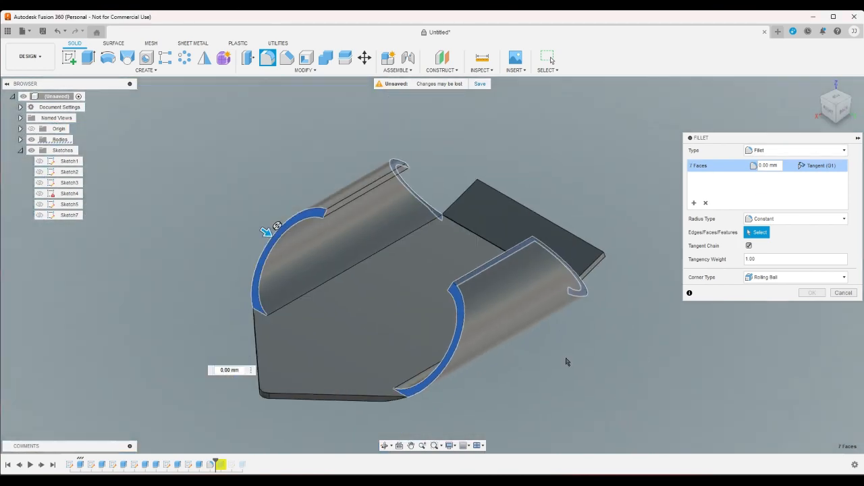
scroll(413, 177, "up", 2)
scroll(412, 177, "up", 2)
left_click(404, 161)
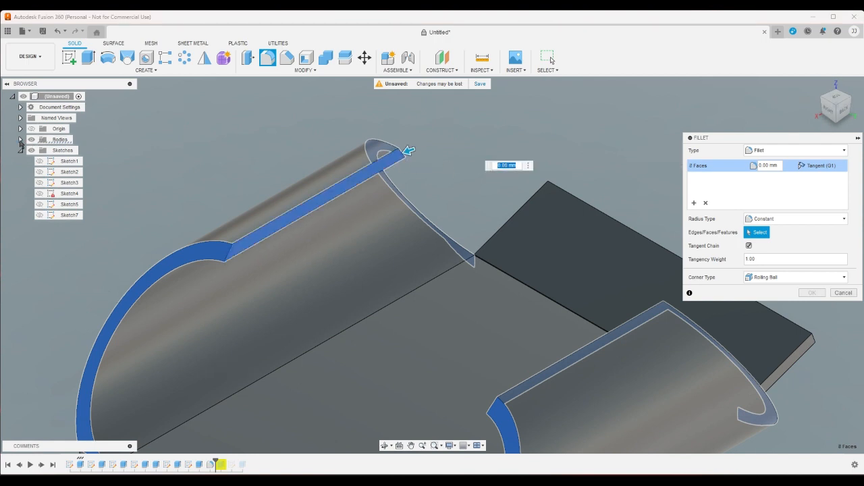
Step: Try adding the edge where the flap meets the floor to the fillet, inspect the wall corner there, and cancel the fillet
left_click(20, 139)
left_click(20, 140)
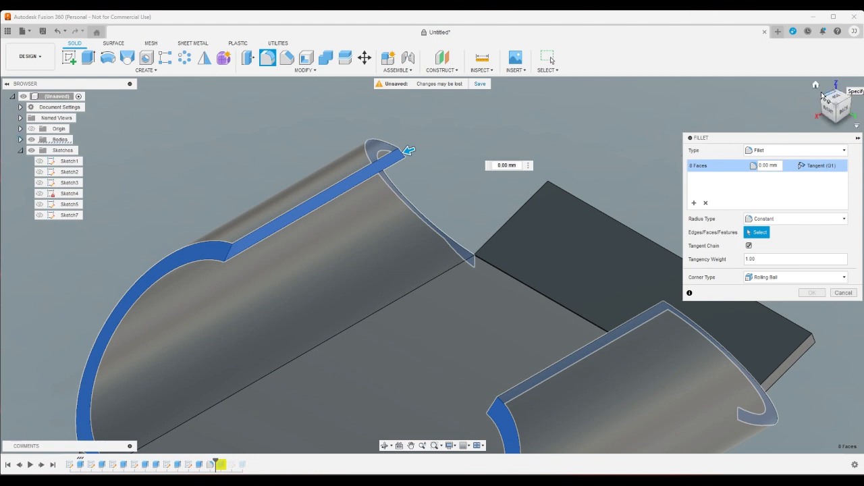
left_click(495, 272)
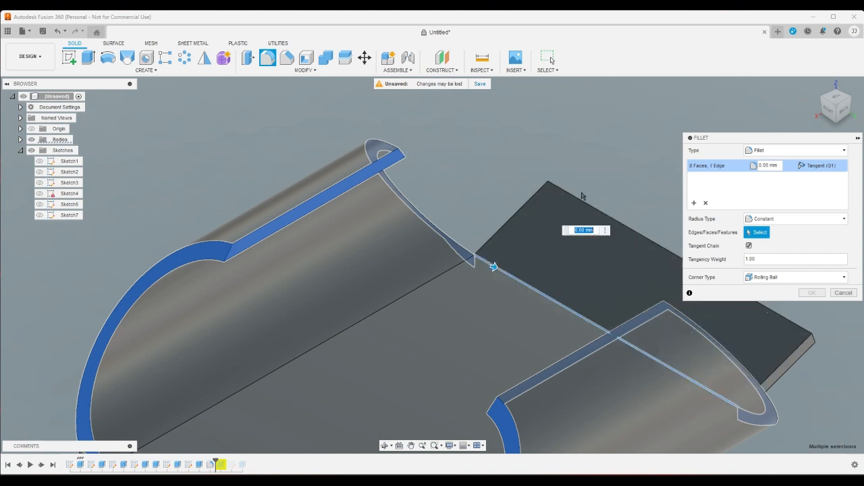
scroll(492, 250, "up", 8)
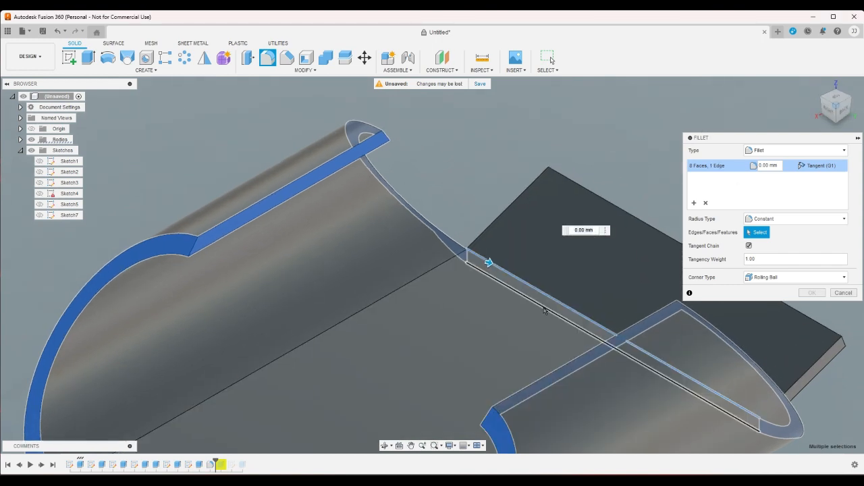
scroll(415, 224, "up", 4)
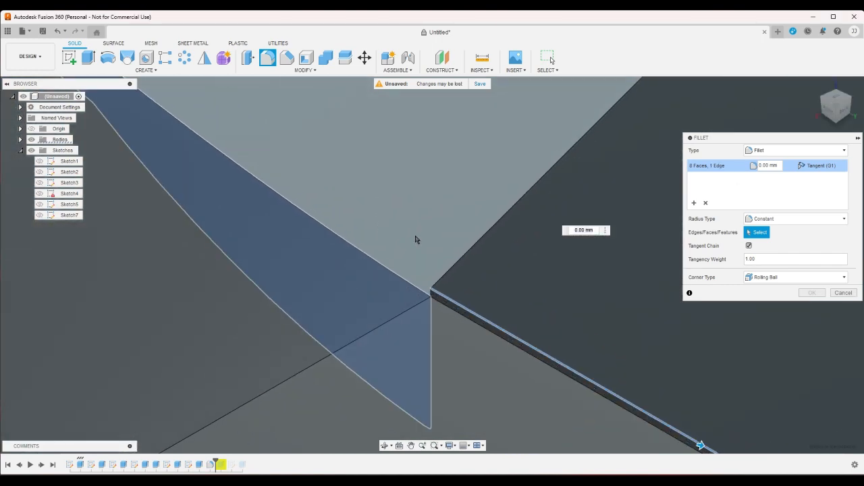
scroll(494, 333, "down", 6)
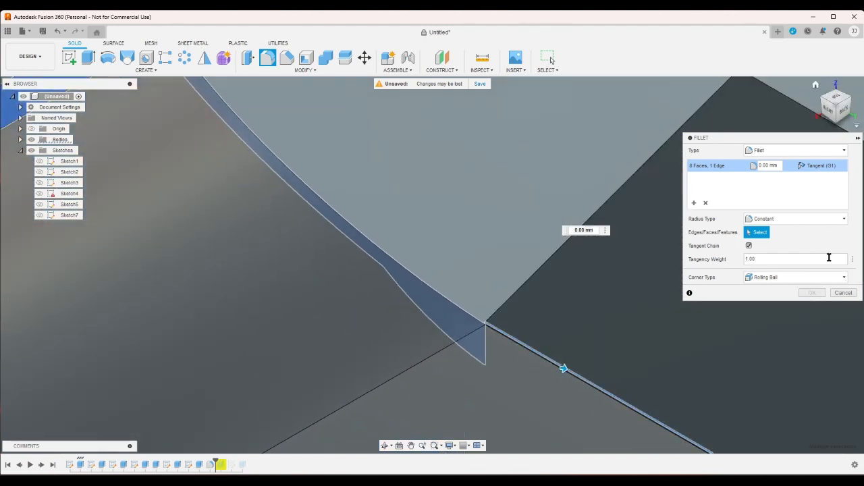
left_click(842, 293)
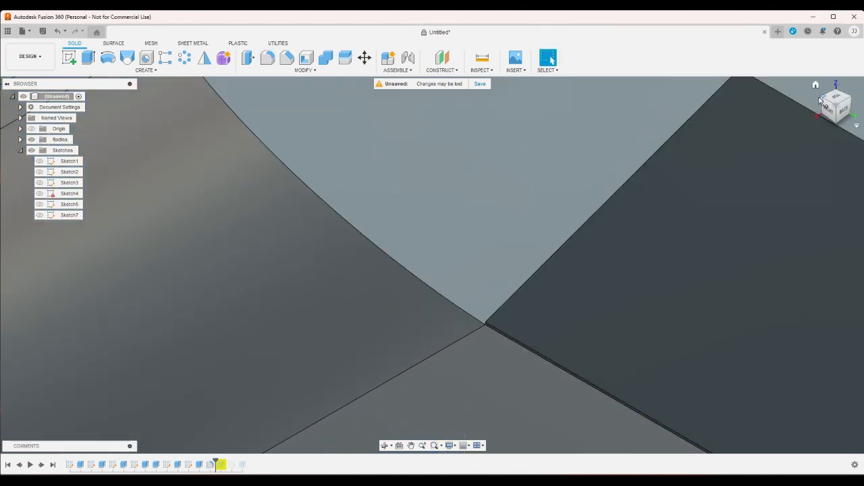
Step: Examine the corner where the angled flap meets the floor and the curved wall from the side and from the flap end
left_click(819, 99)
scroll(674, 192, "down", 6)
left_click(829, 110)
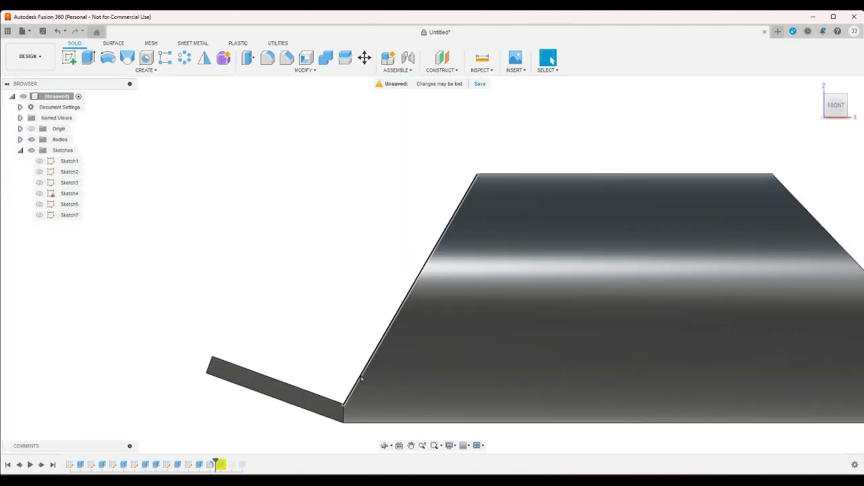
left_click(825, 100)
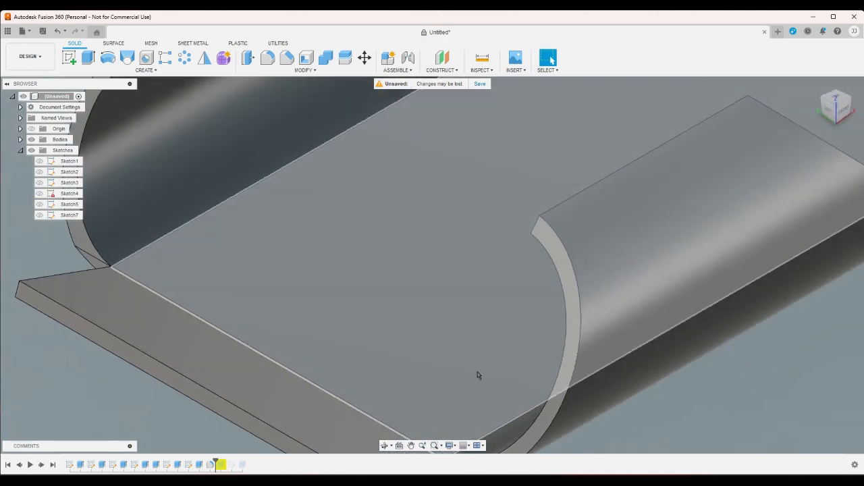
scroll(431, 423, "up", 8)
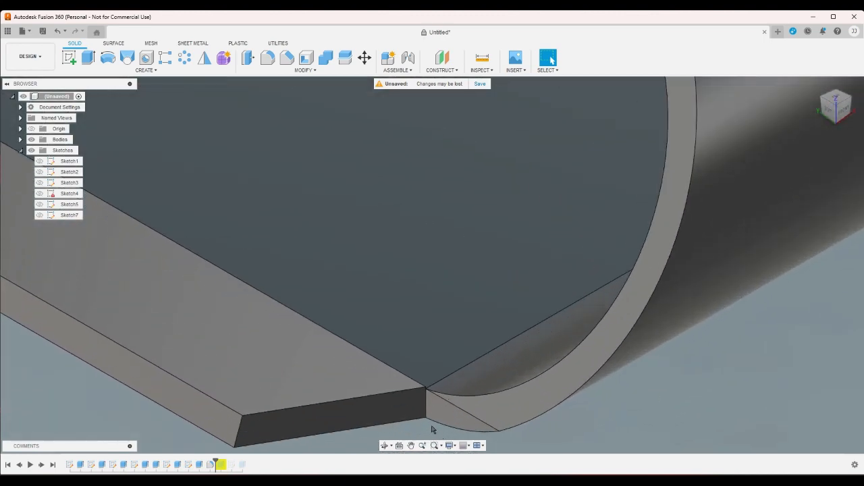
scroll(222, 276, "down", 4)
scroll(178, 398, "up", 3)
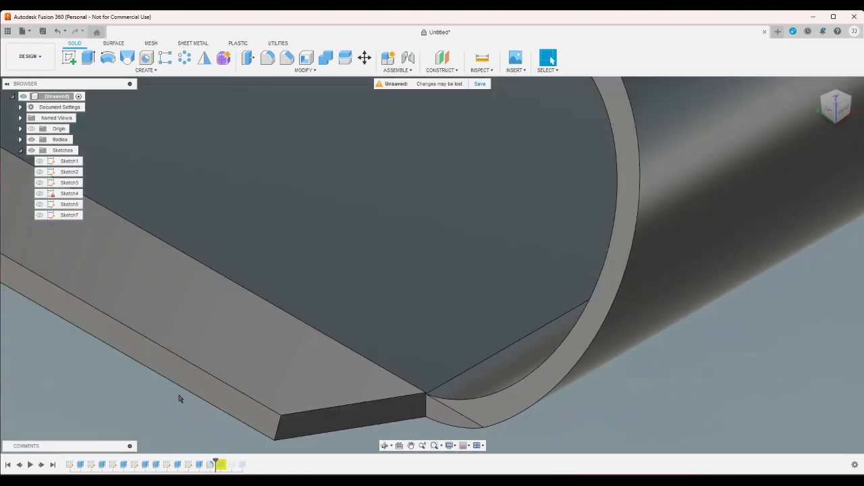
Step: Edit the angled flap's profile sketch and project the floor's upper face into it
left_click(188, 466)
left_click(167, 464)
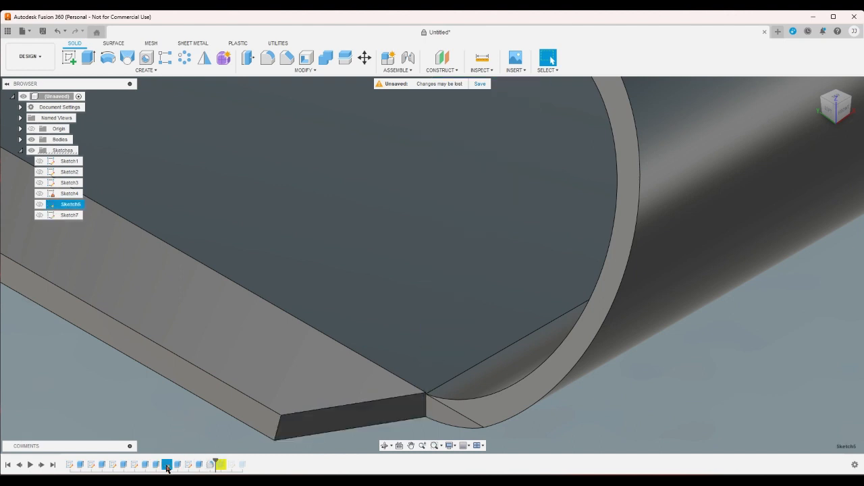
double_click(166, 465)
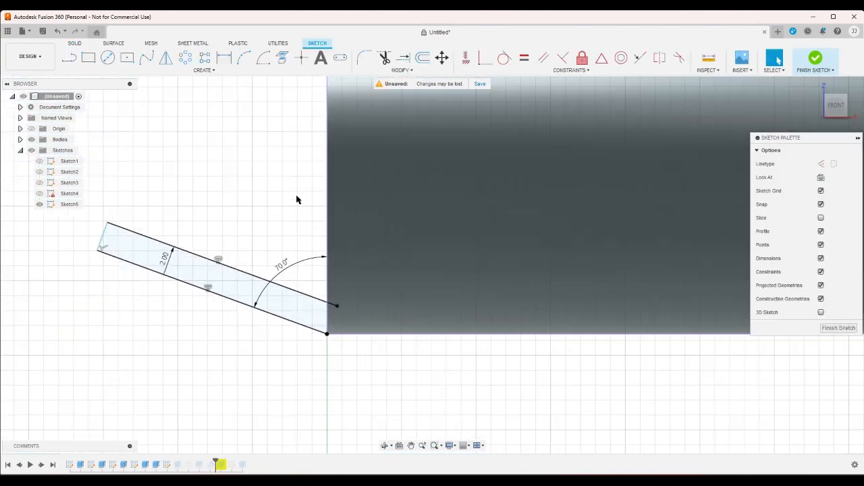
left_click(282, 58)
left_click(825, 107)
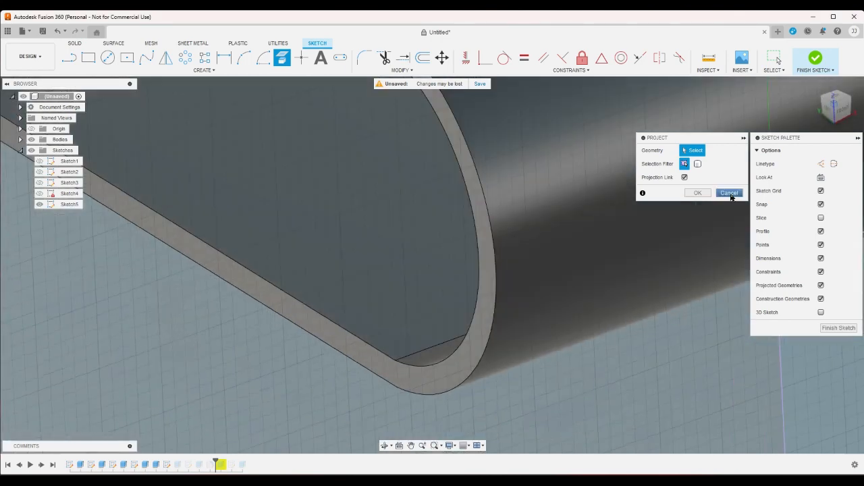
left_click(472, 303)
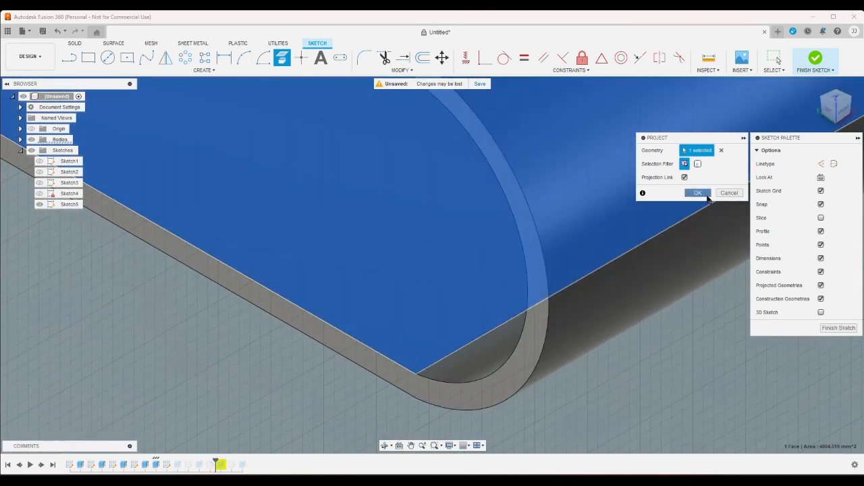
left_click(697, 193)
left_click(843, 115)
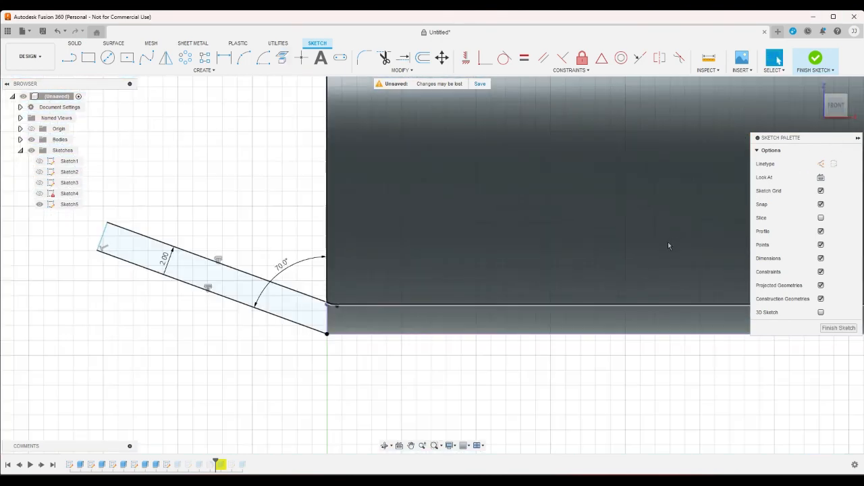
scroll(255, 411, "up", 2)
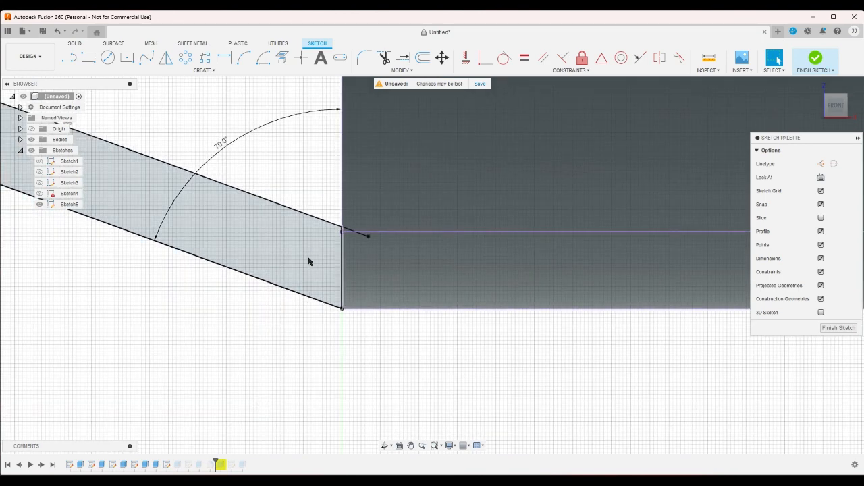
left_click(815, 65)
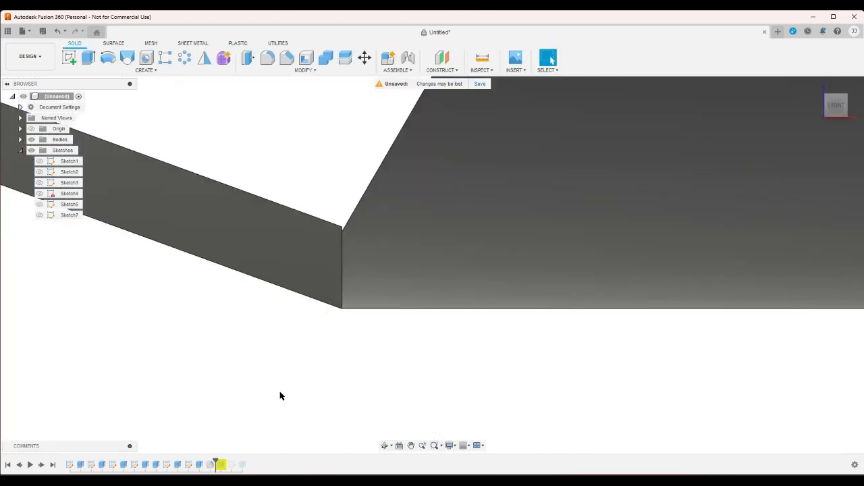
Step: Edit the flap's extrusion to include the small triangular profile above the floor at the flap joint, and check the corner
double_click(179, 464)
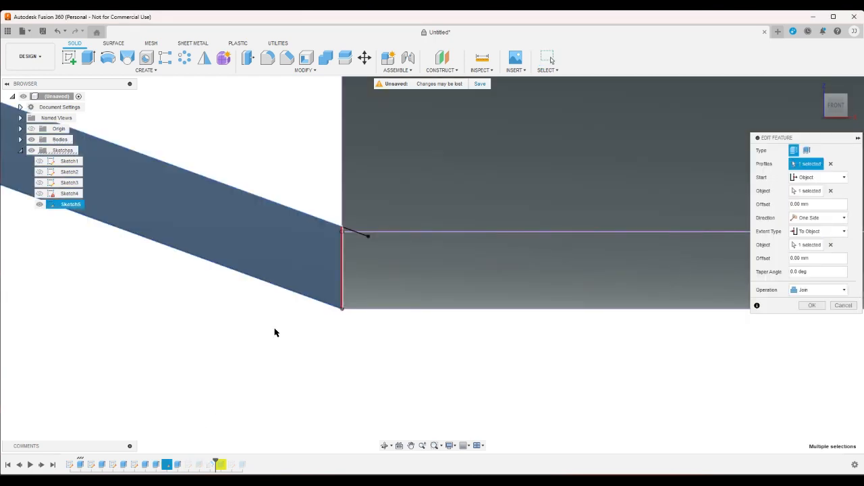
left_click(353, 244)
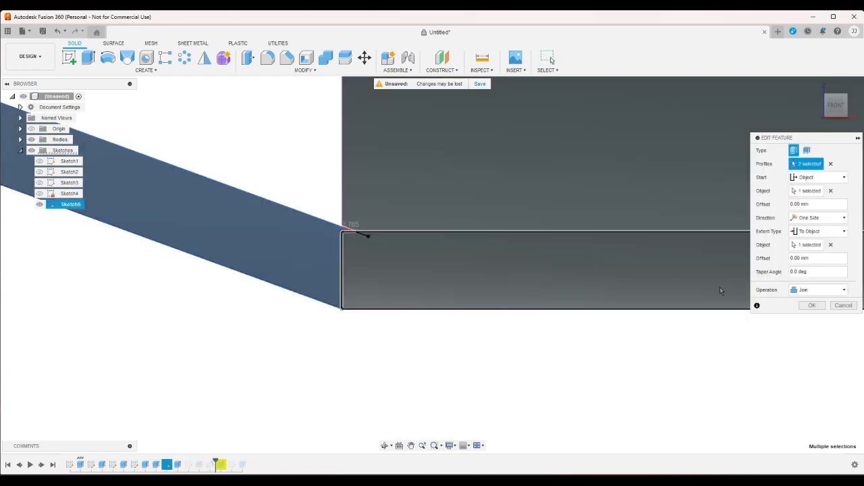
left_click(812, 305)
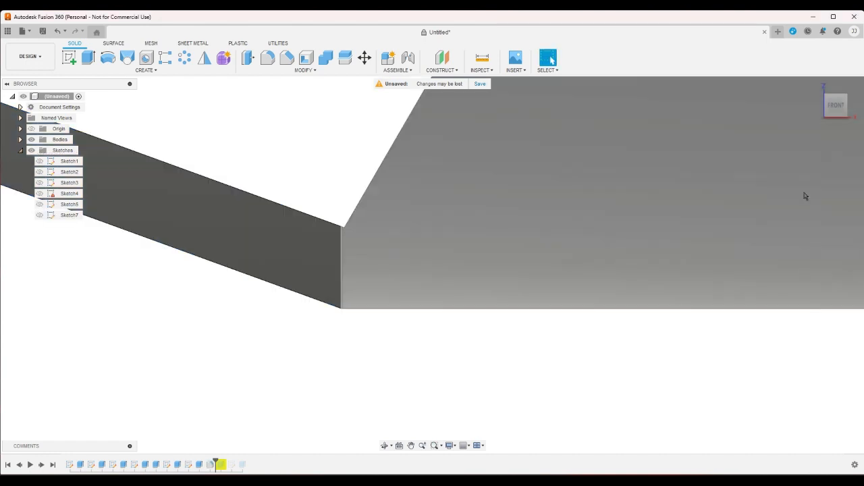
left_click(814, 89)
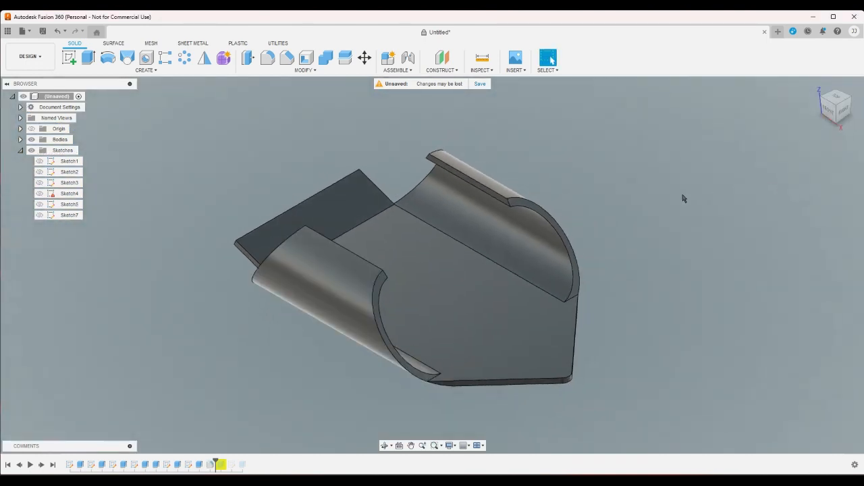
scroll(308, 216, "up", 10)
scroll(439, 218, "down", 10)
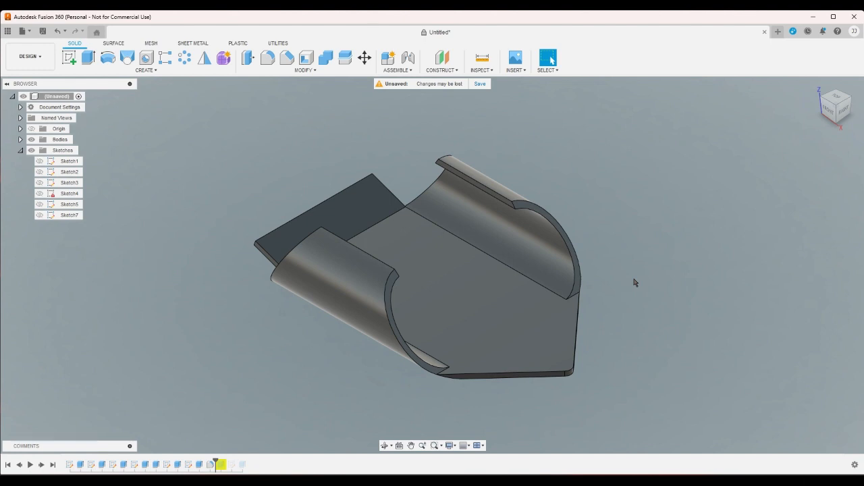
Step: Start a fillet and select one curved wall's pointed-end face, upper rim and slanted end edges beside the flap
scroll(635, 282, "up", 1)
left_click(267, 57)
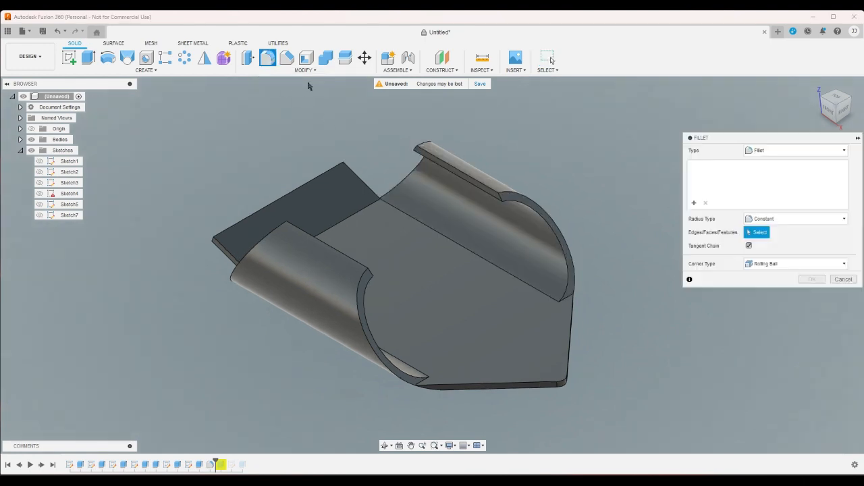
left_click(506, 194)
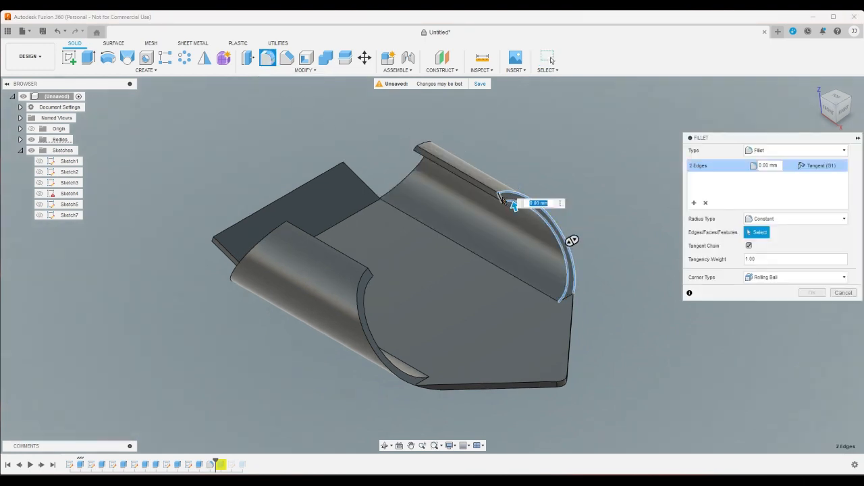
left_click(488, 187)
left_click(411, 151)
left_click(407, 164)
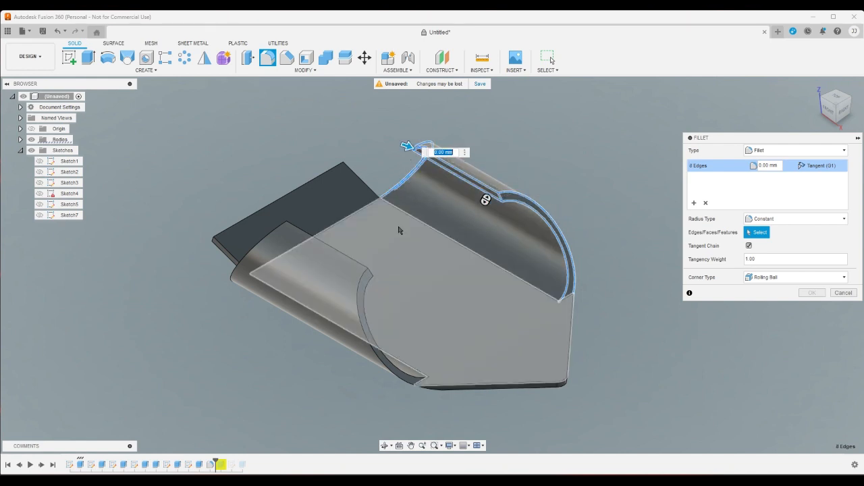
Step: Add the other curved wall's end and rim edges to the fillet, plus the remaining slanted-end edges on the flap side
left_click(370, 273)
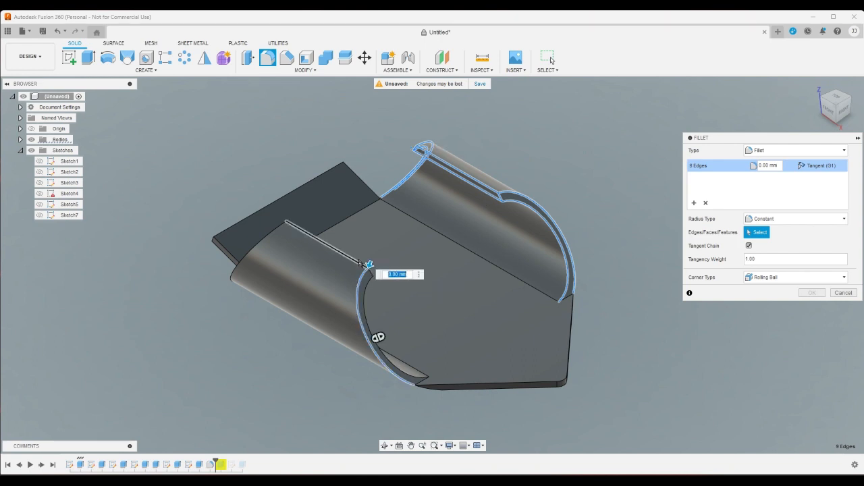
left_click(370, 277)
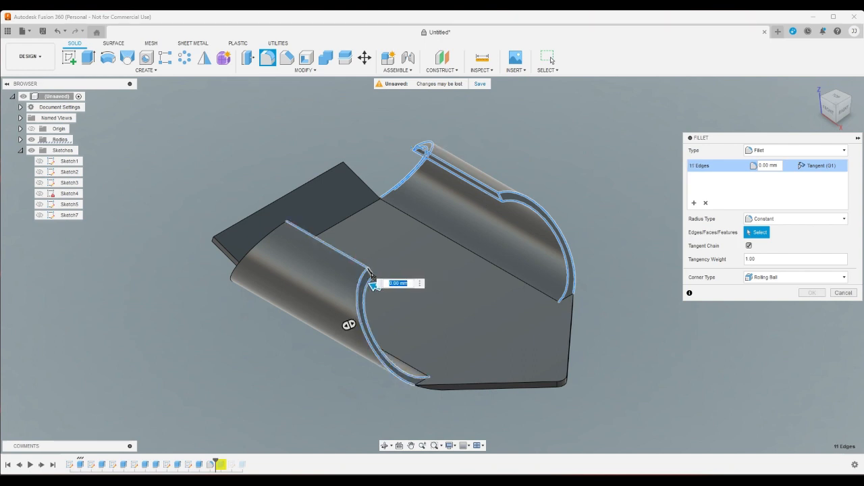
left_click(268, 235)
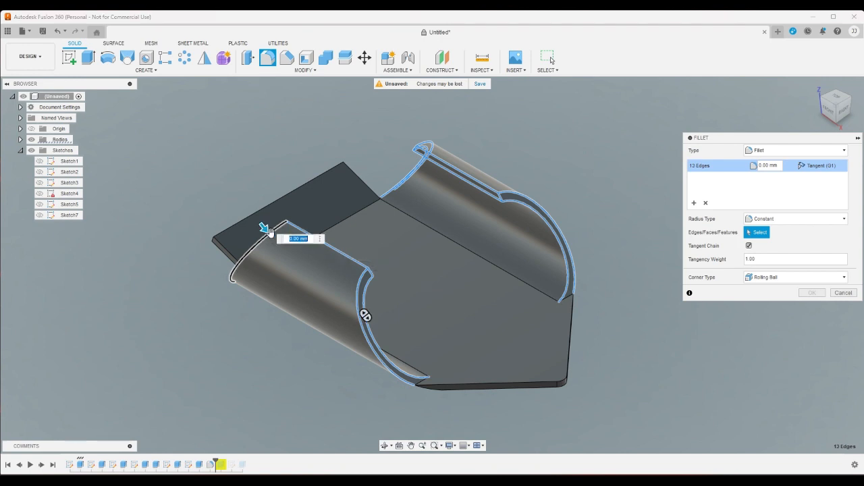
left_click_drag(839, 95, 804, 131)
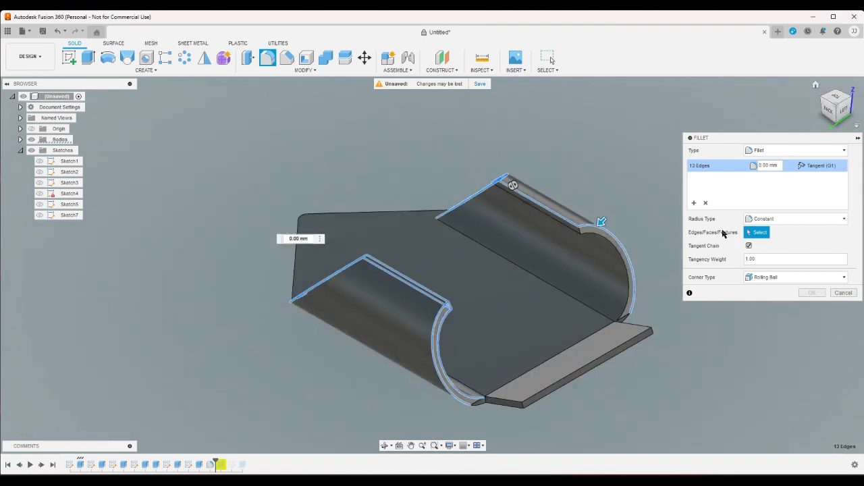
left_click(623, 258)
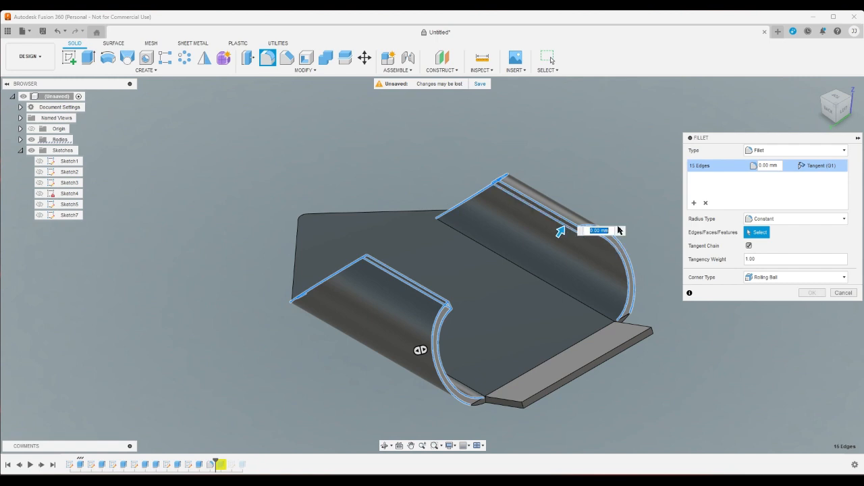
left_click(581, 234)
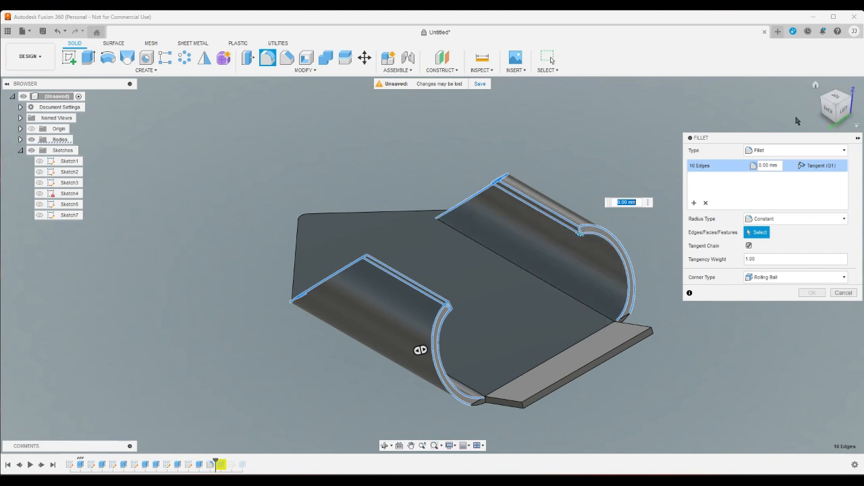
left_click(819, 105)
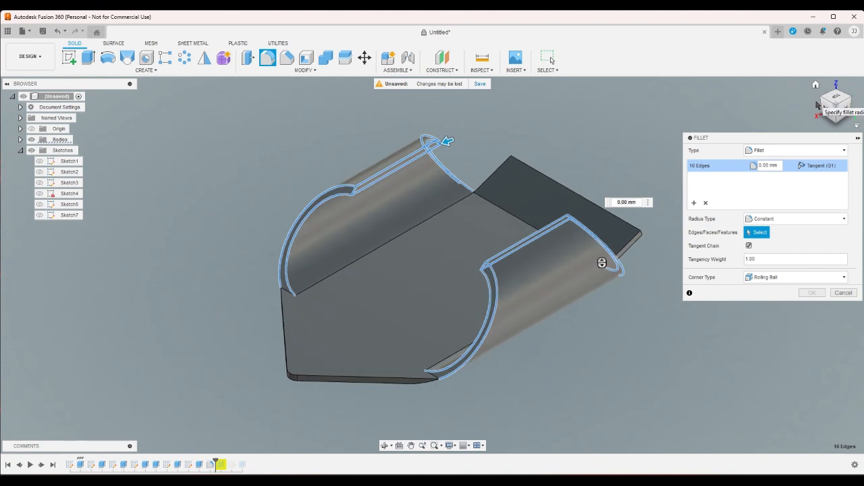
Step: Add the short lower edges of both walls' pointed-end faces to the selection and fillet all selected edges with a 1 mm radius
left_click(774, 166)
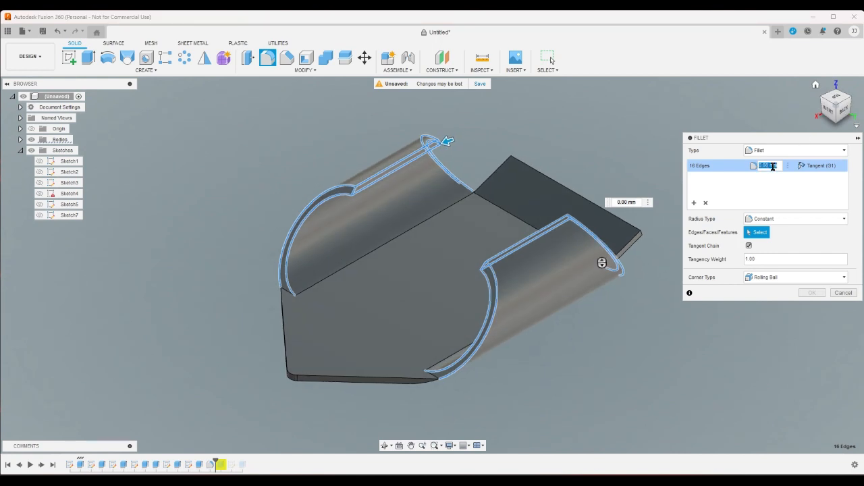
type("1")
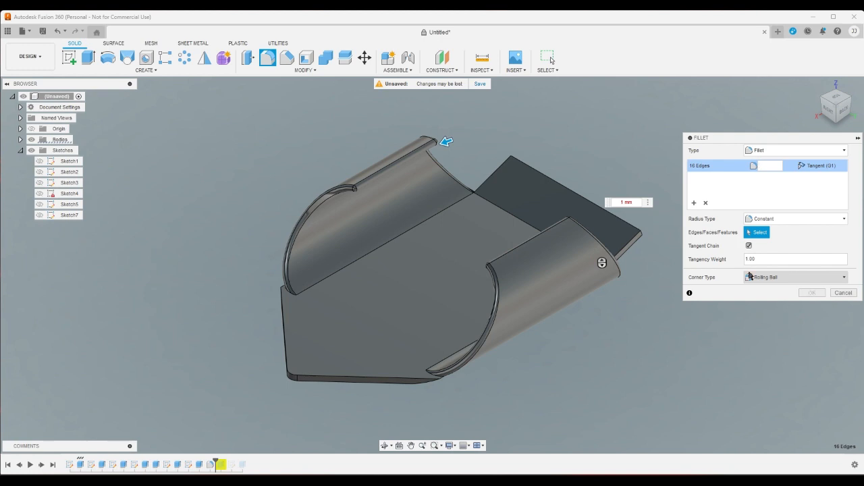
type("0")
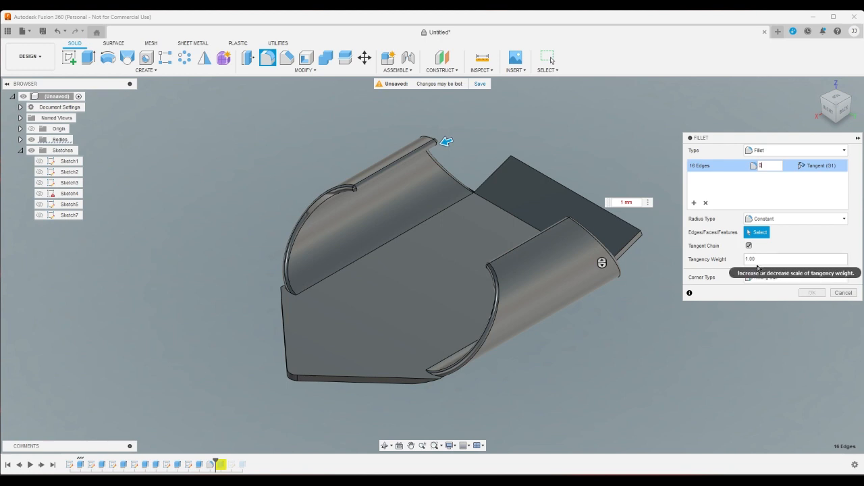
left_click(436, 379)
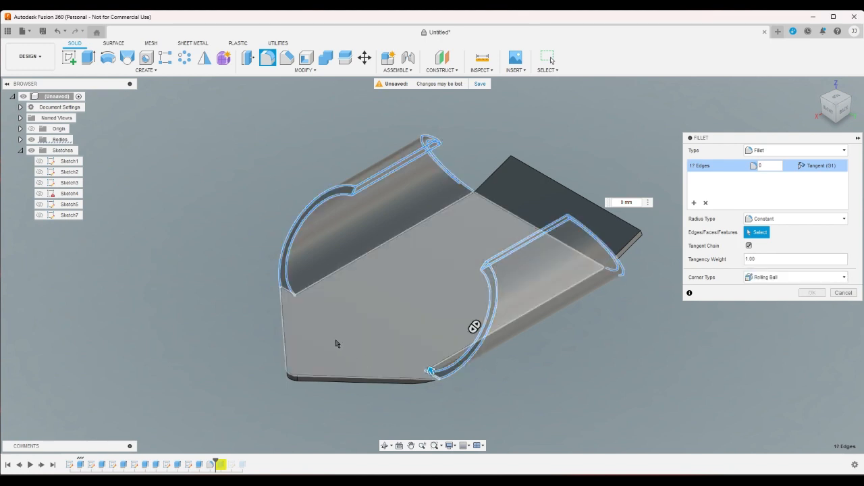
left_click(292, 304)
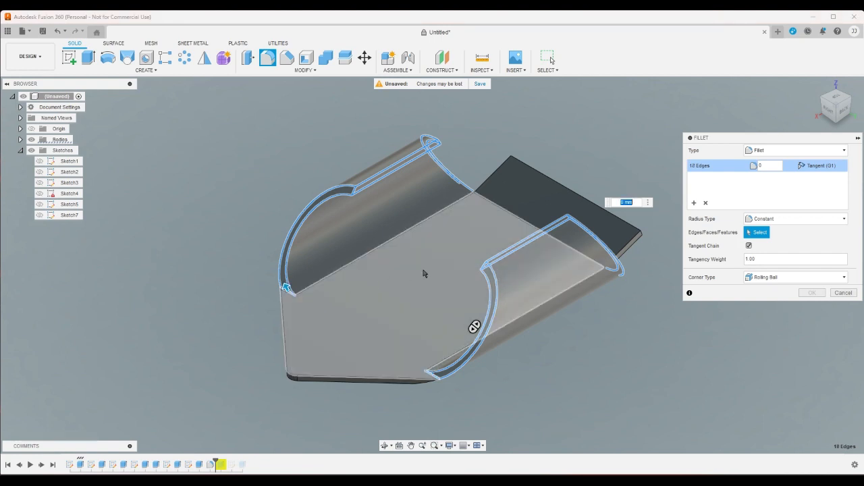
left_click(772, 165)
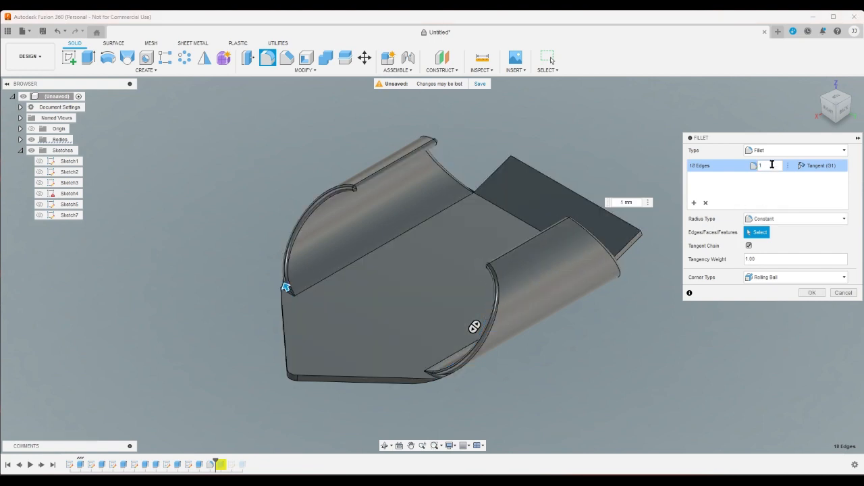
key("Return")
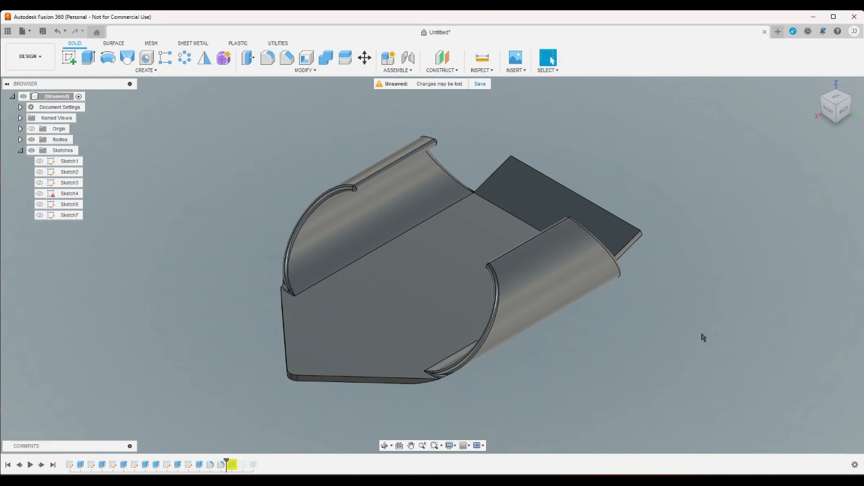
scroll(702, 338, "down", 2)
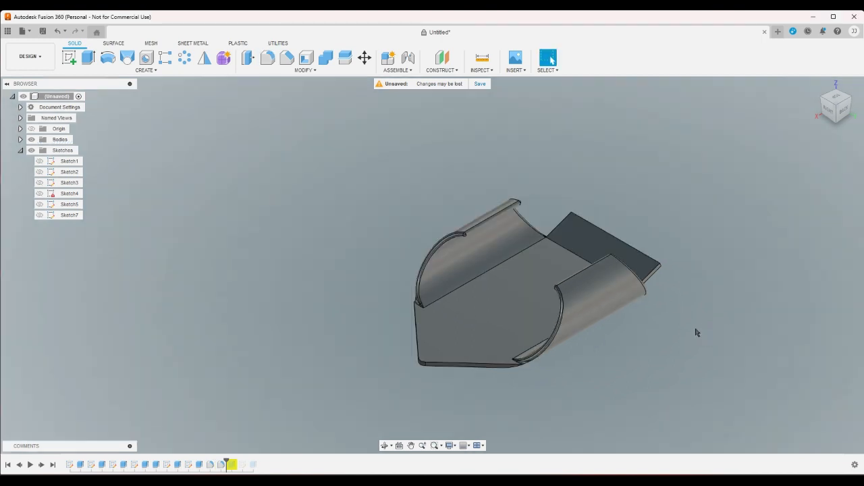
left_click(828, 108)
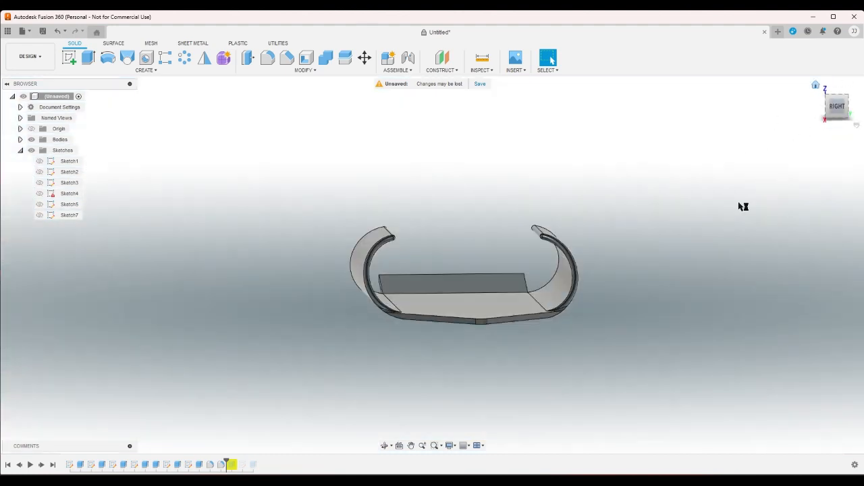
Step: Chamfer the upper outer edge of the end flap with an equal distance of 2 mm
scroll(578, 317, "up", 4)
scroll(608, 269, "down", 3)
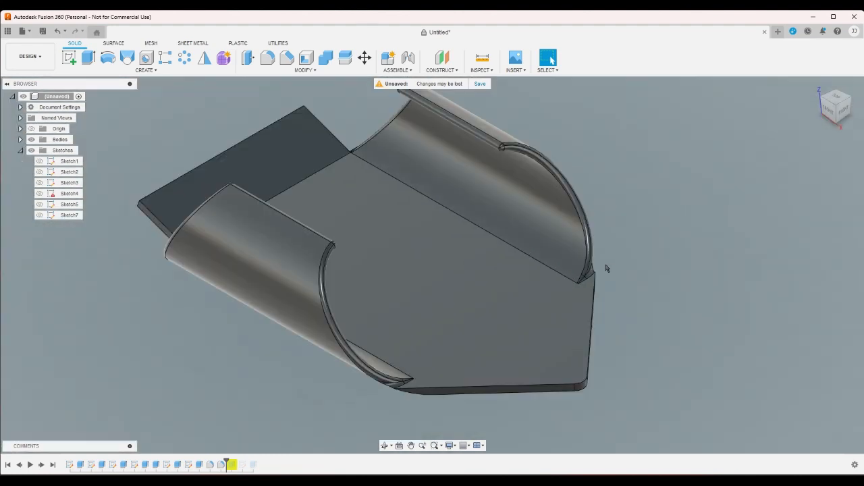
scroll(606, 269, "down", 2)
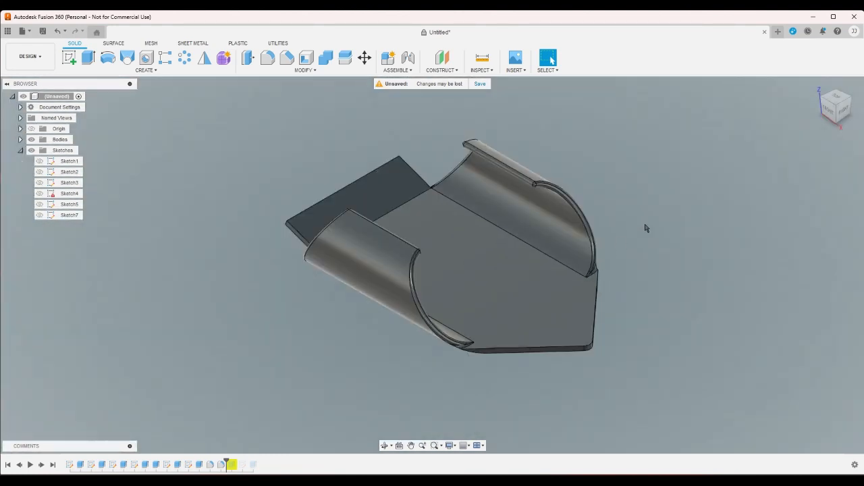
left_click(815, 86)
left_click(819, 100)
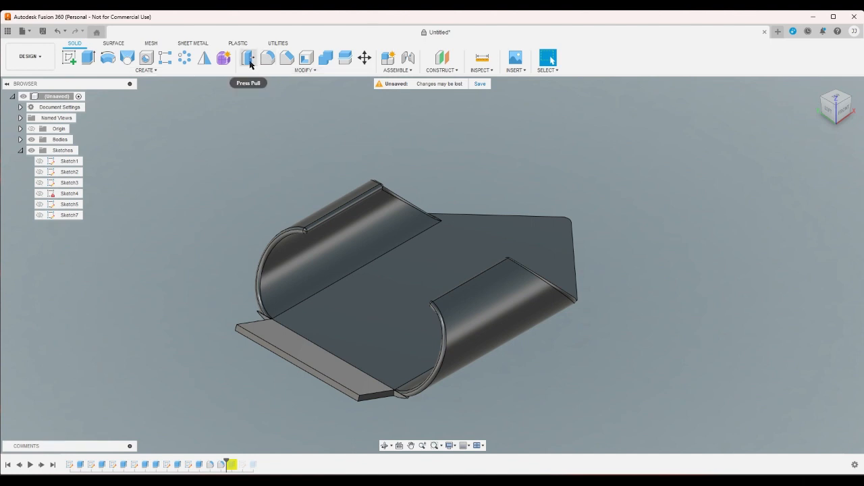
left_click(286, 58)
left_click(260, 334)
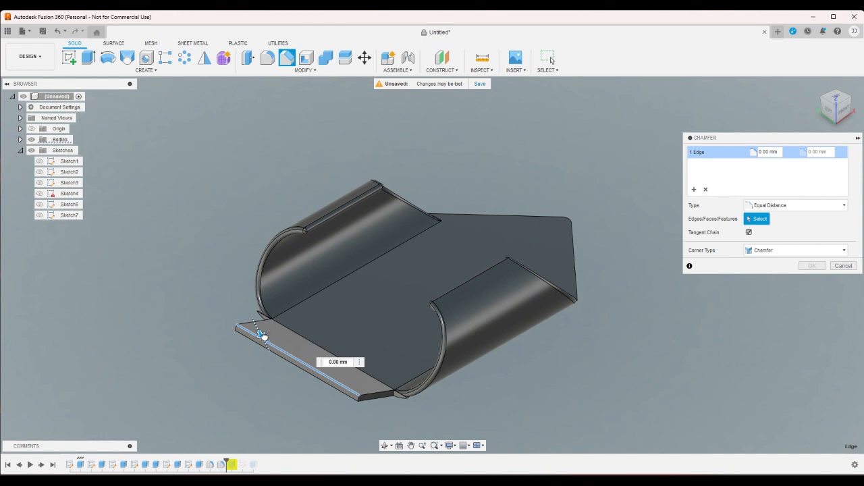
left_click_drag(270, 339, 271, 341)
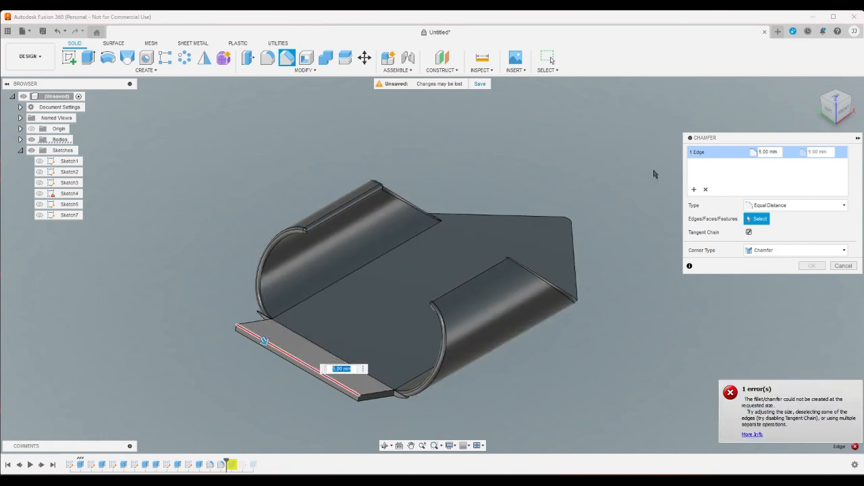
left_click(775, 151)
type("1")
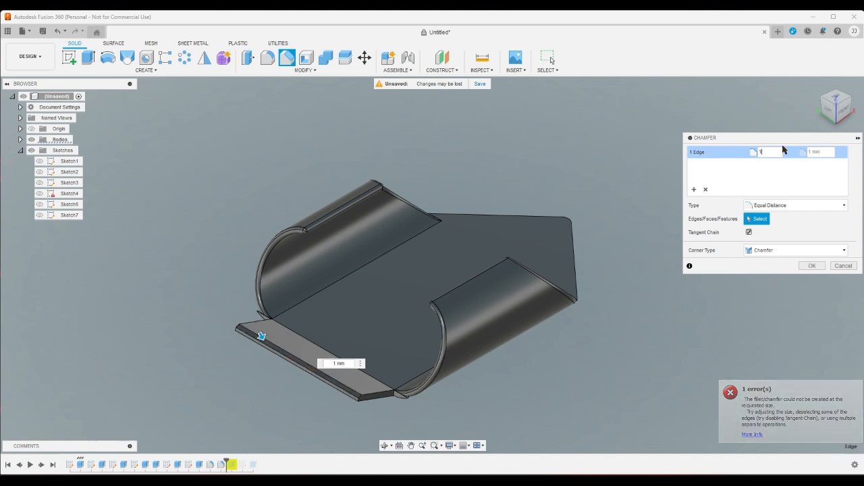
key("BackSpace")
type("2")
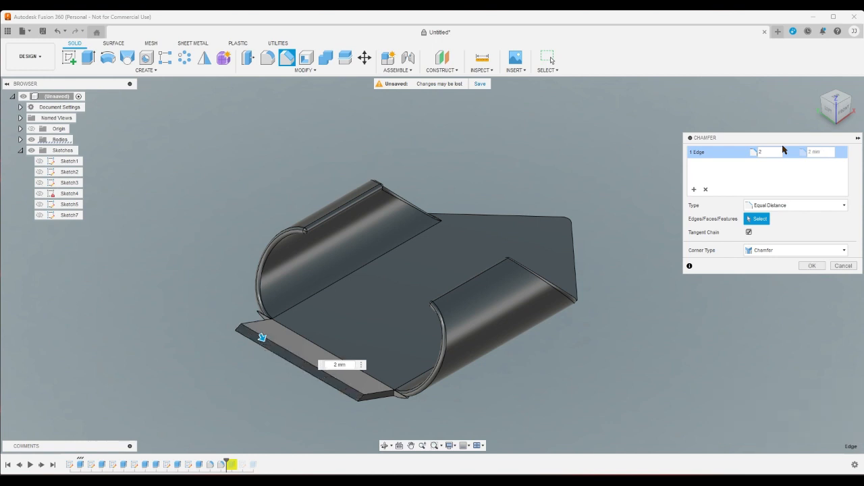
key("Return")
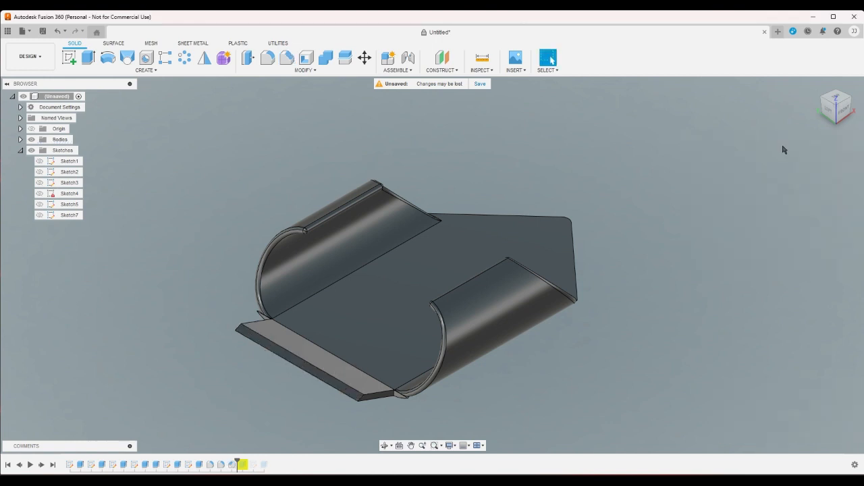
Step: Edit the flap chamfer to the Two Distance type, with distances of 2 mm and 5 mm
left_click(820, 91)
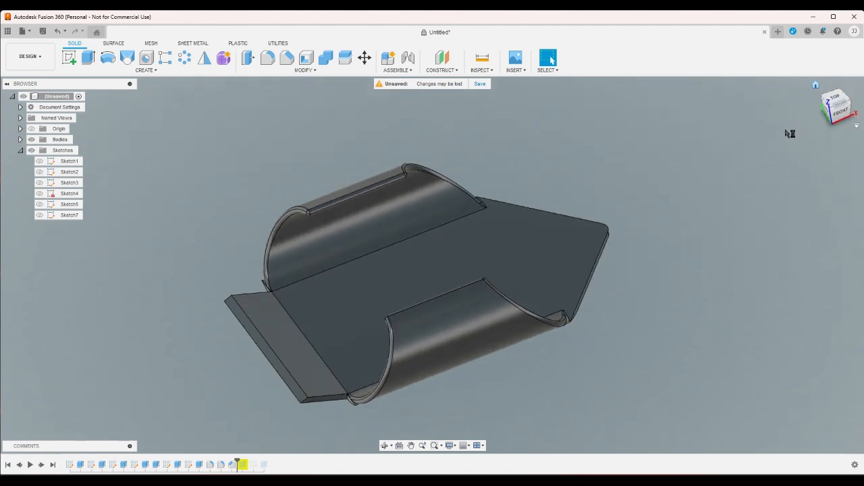
scroll(209, 236, "up", 4)
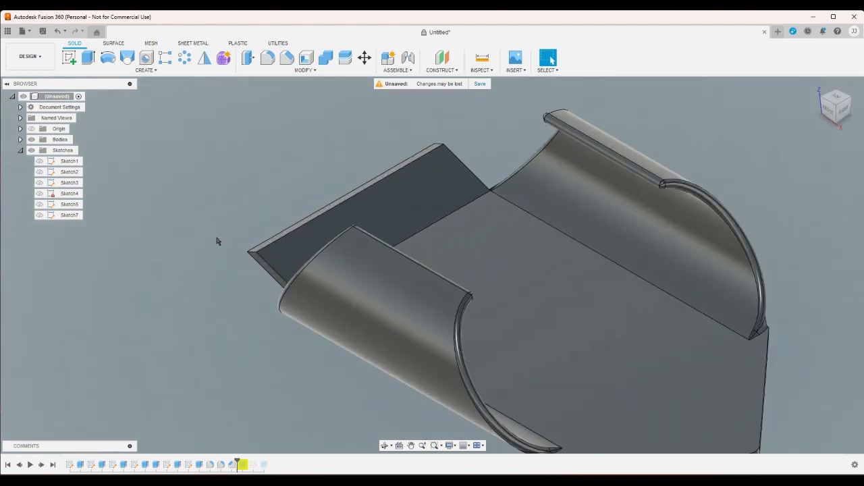
double_click(237, 464)
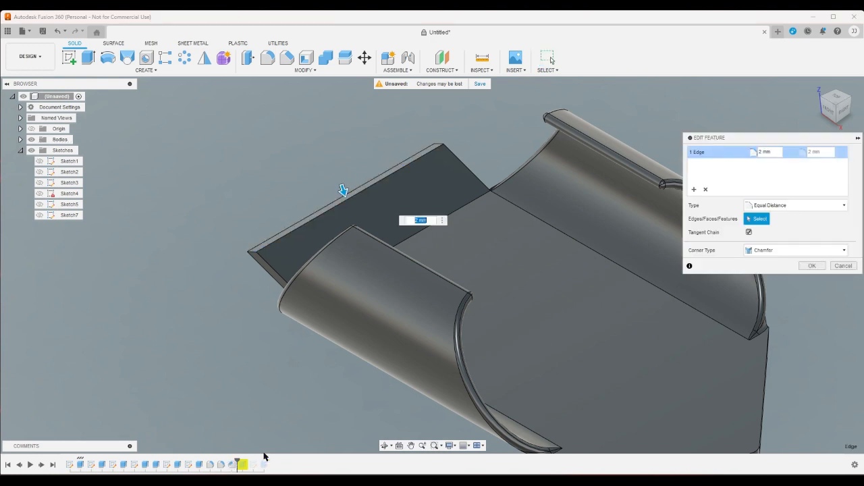
left_click(787, 206)
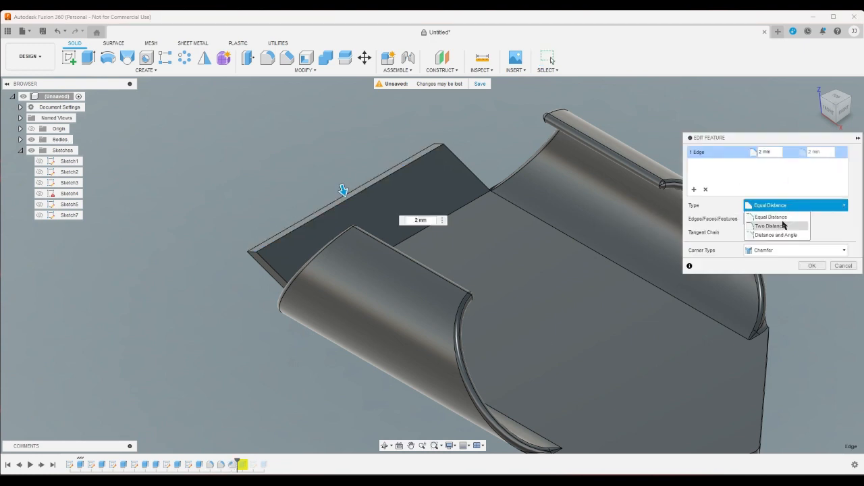
left_click(783, 228)
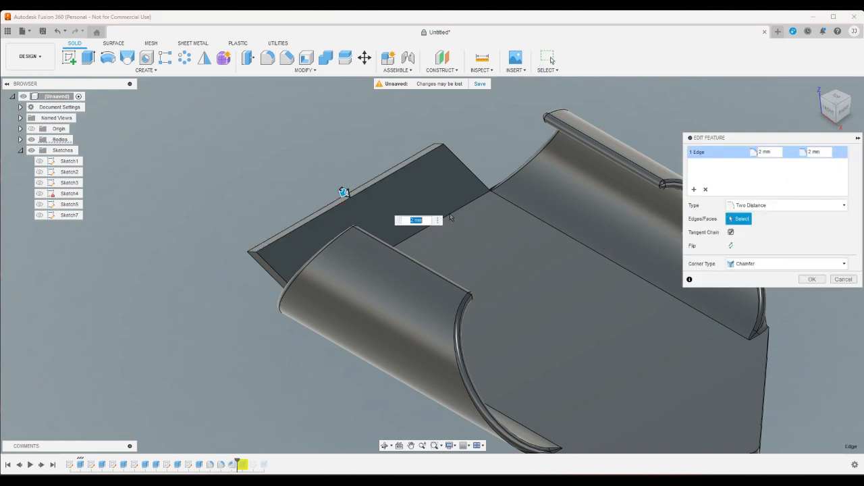
left_click(828, 110)
scroll(236, 317, "up", 5)
left_click_drag(227, 324, 261, 341)
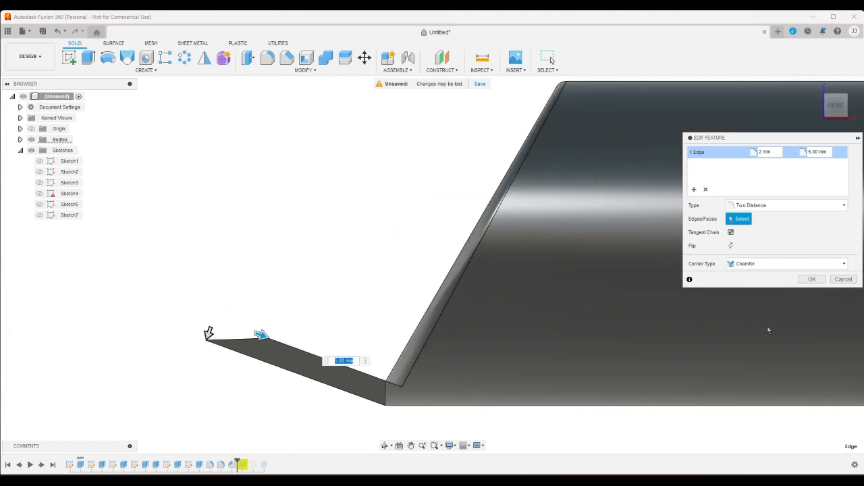
left_click(813, 279)
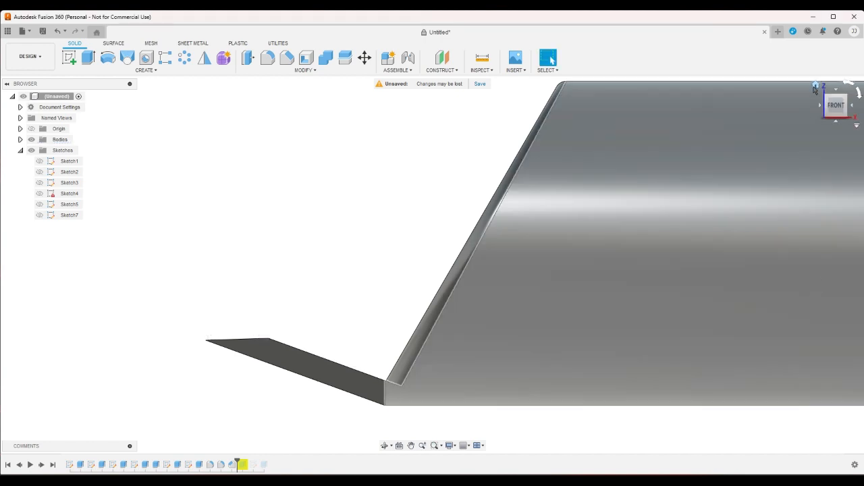
Step: Examine the holder from the front, flap side and pointed end, checking the chamfered flap and curved walls
left_click(815, 86)
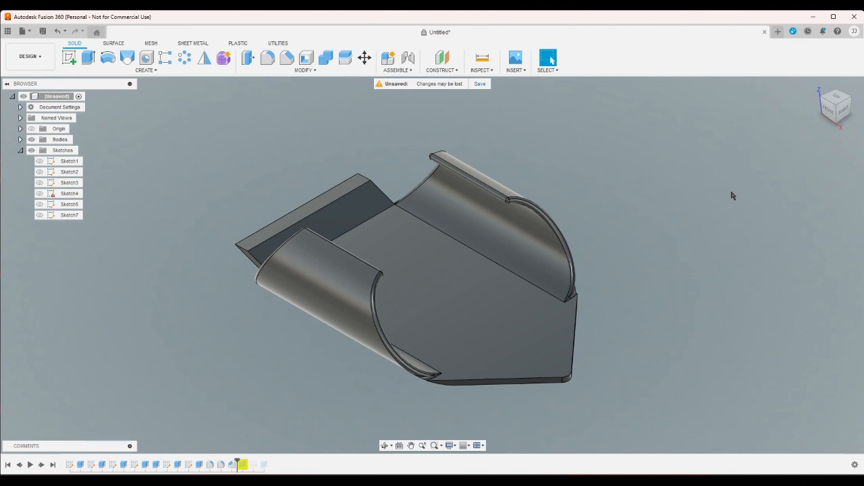
mouse_move(797, 120)
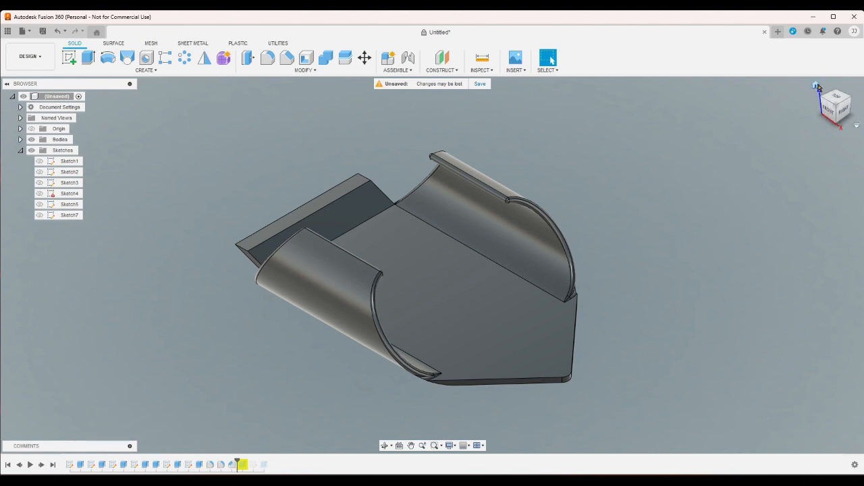
left_click(821, 98)
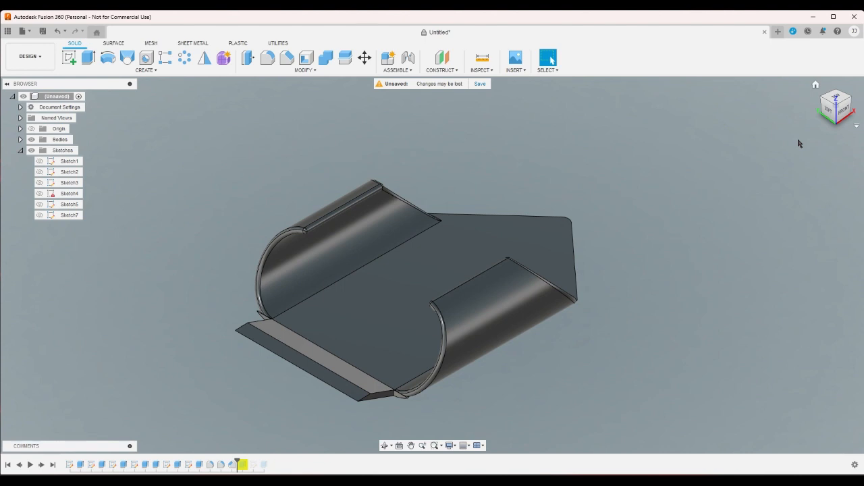
left_click(820, 95)
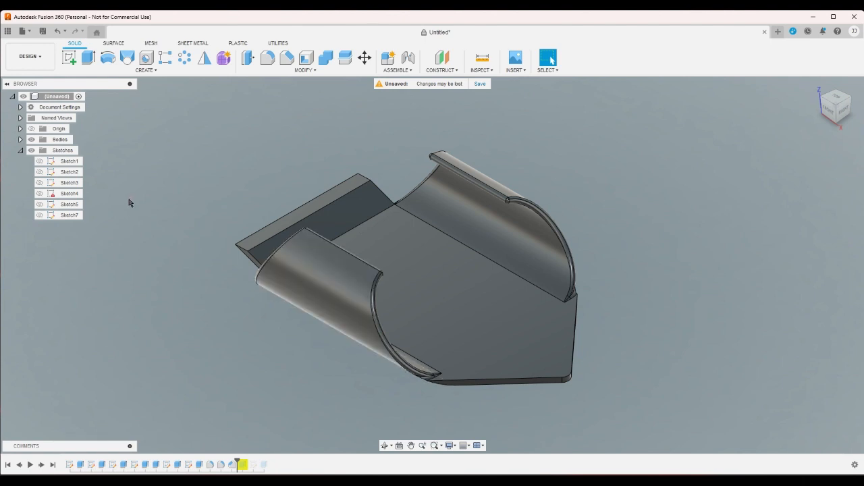
left_click(830, 110)
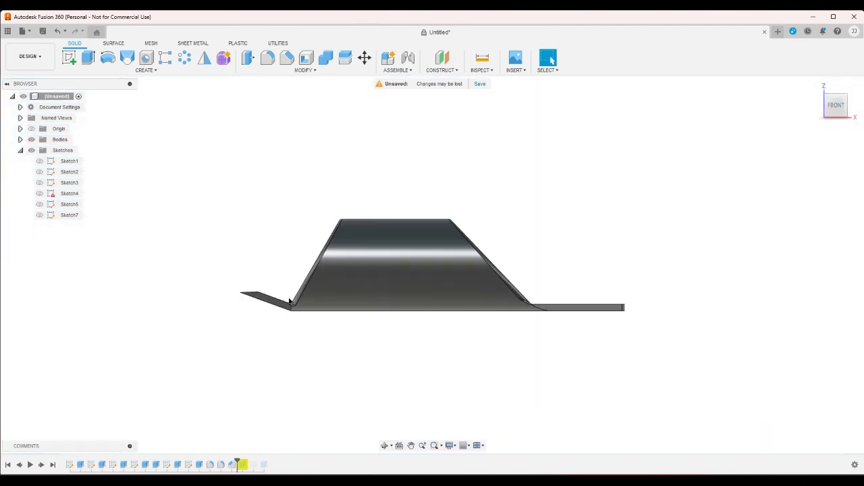
left_click(816, 86)
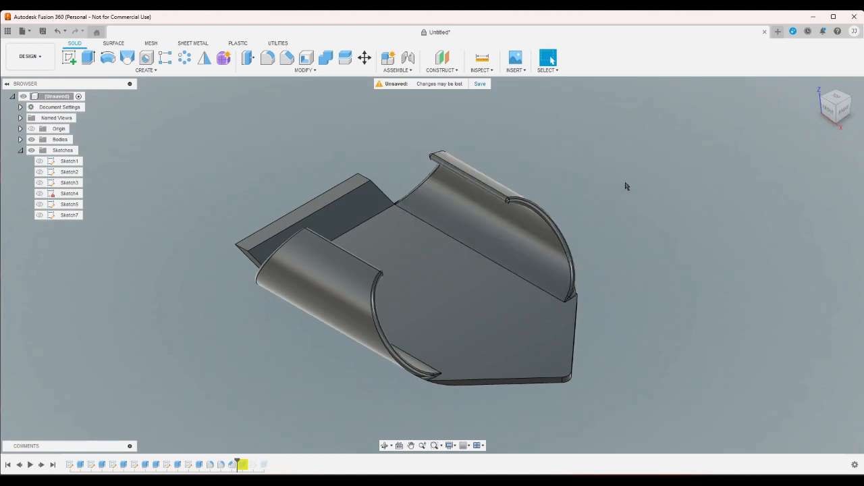
left_click_drag(158, 177, 216, 131)
left_click(555, 138)
left_click(815, 85)
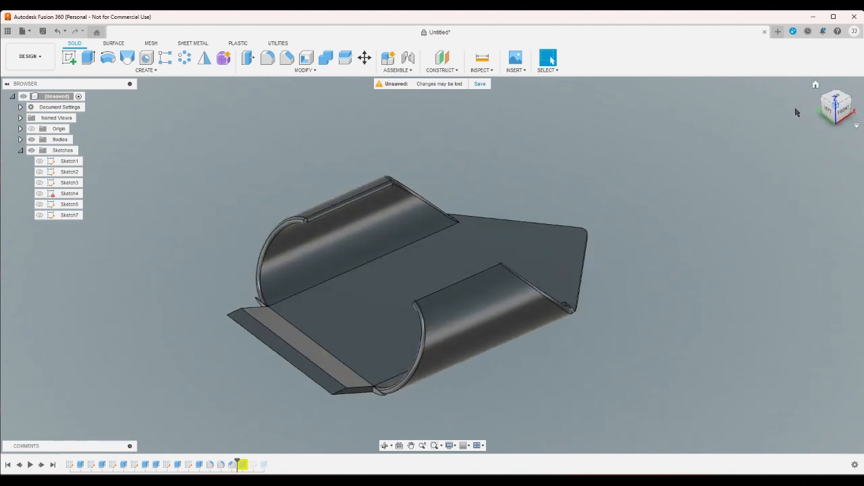
left_click(815, 85)
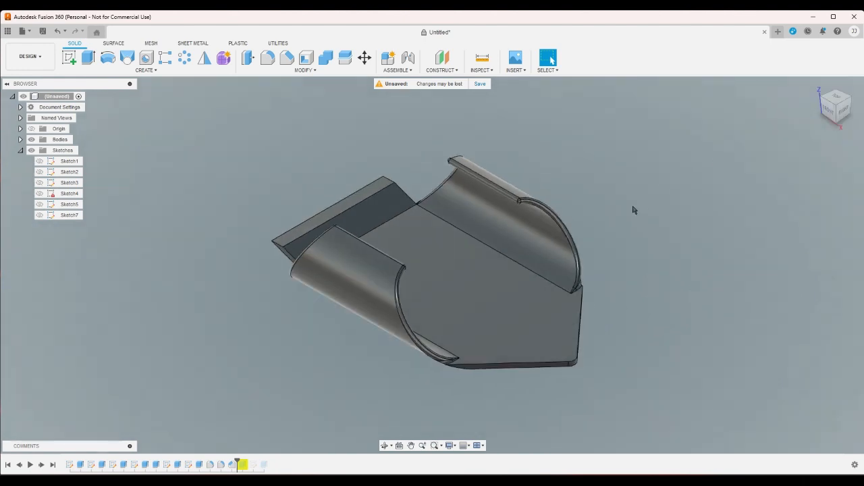
scroll(637, 205, "down", 3)
scroll(620, 214, "up", 3)
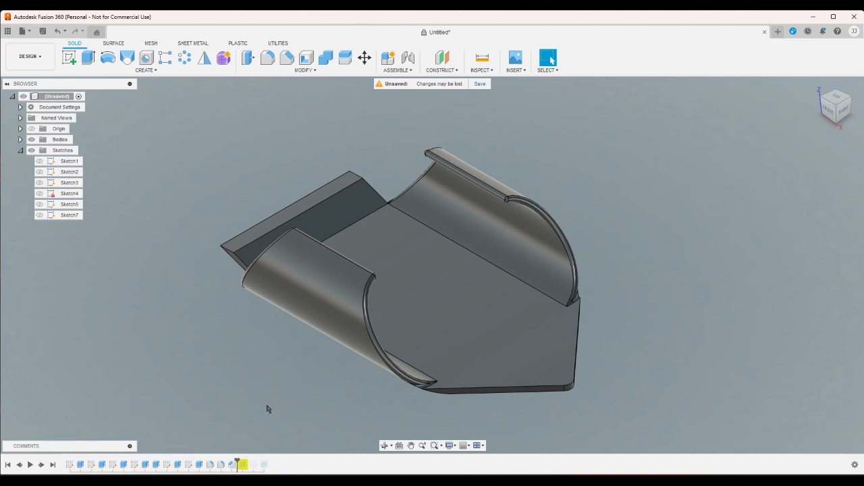
Step: Delete Extrude7 and the sketch and feature that follow it after the history marker
right_click(244, 465)
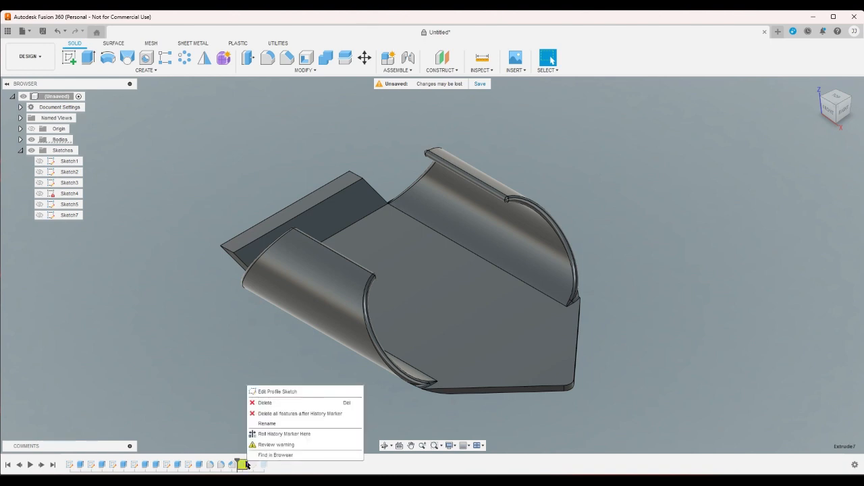
left_click(265, 403)
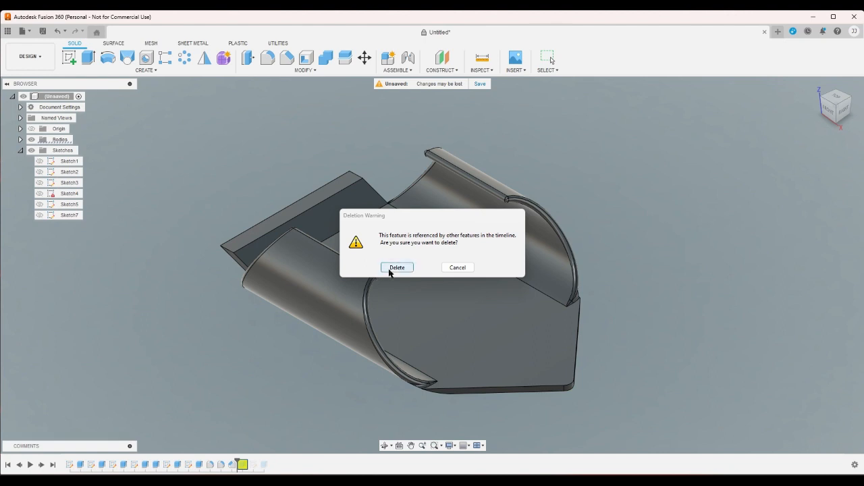
left_click(396, 267)
right_click(243, 466)
left_click(263, 421)
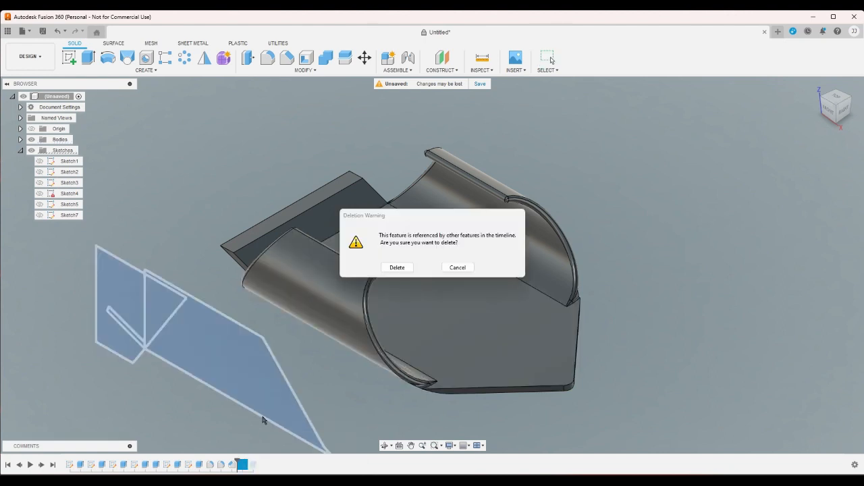
left_click(396, 267)
right_click(243, 466)
left_click(264, 425)
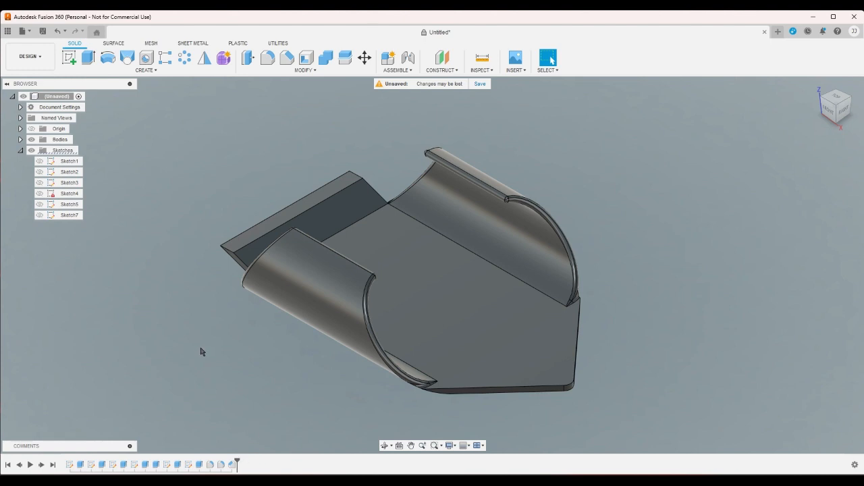
scroll(200, 352, "up", 1)
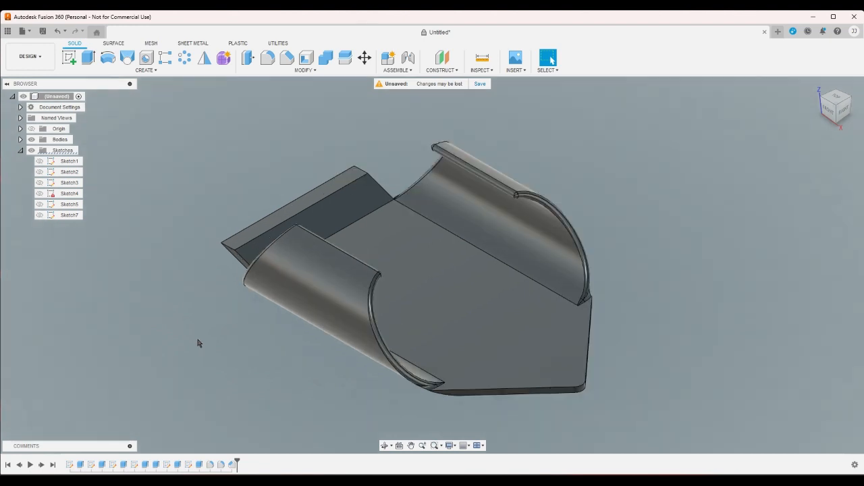
scroll(198, 344, "down", 1)
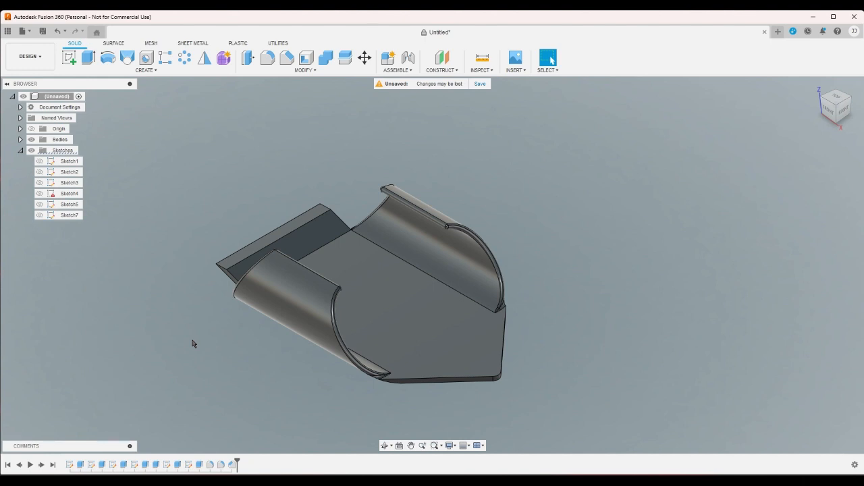
left_click_drag(168, 192, 629, 389)
left_click(641, 395)
left_click_drag(154, 182, 659, 414)
left_click(600, 378)
scroll(599, 379, "up", 2)
scroll(600, 380, "down", 3)
scroll(461, 399, "up", 5)
scroll(386, 399, "down", 3)
scroll(443, 333, "up", 3)
scroll(272, 374, "down", 2)
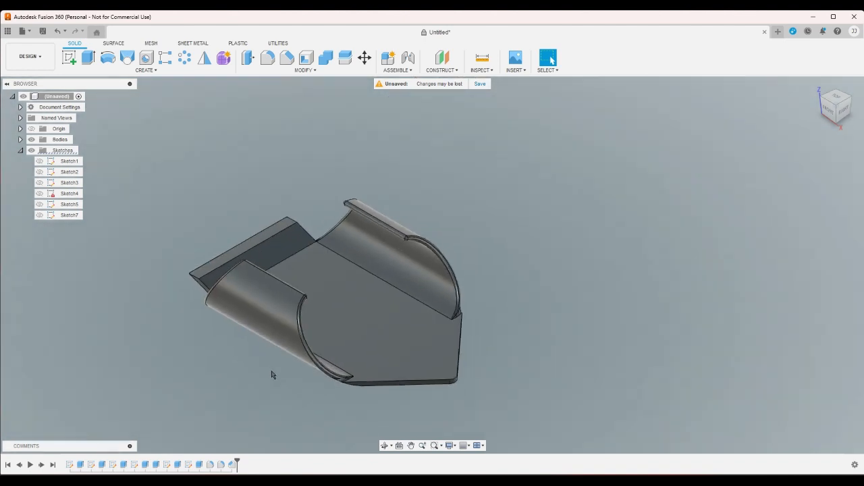
Step: Rename the holder's body as Scoop
left_click(816, 86)
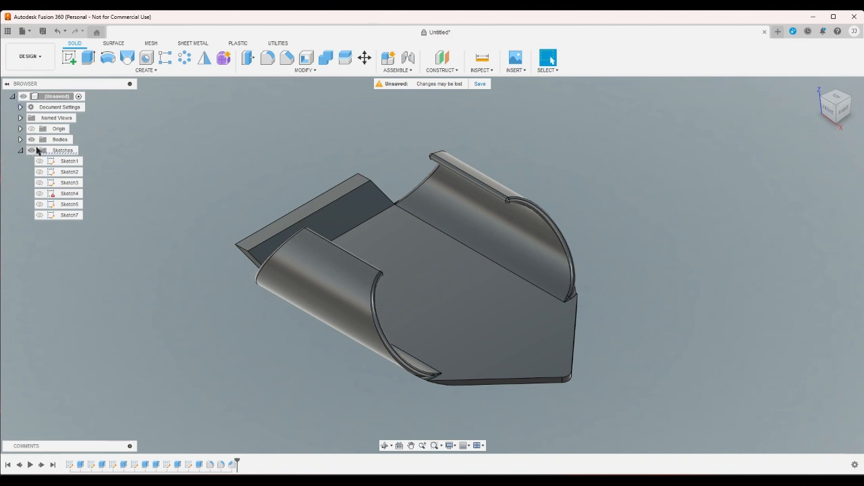
left_click(21, 139)
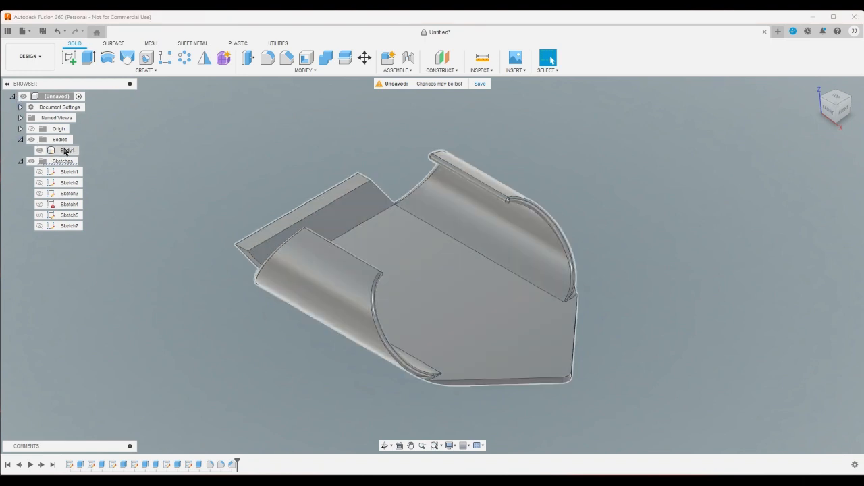
right_click(65, 151)
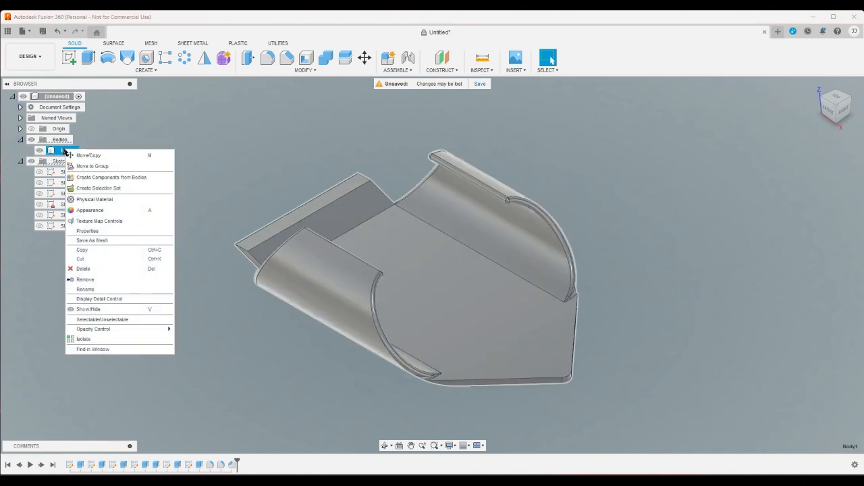
left_click(98, 290)
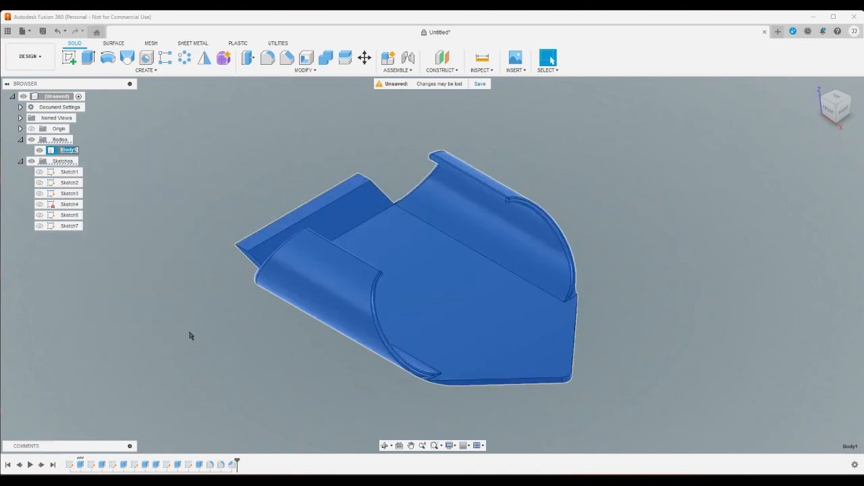
type("Scoop")
key("Return")
left_click(113, 330)
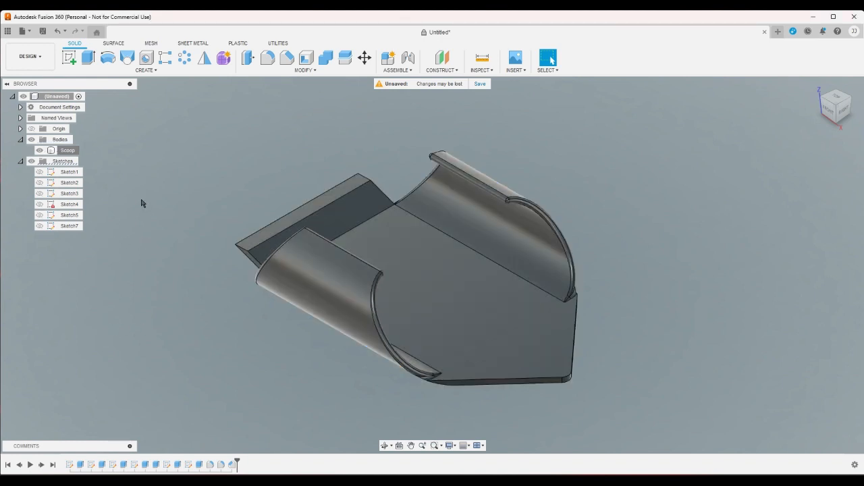
Step: Save the design, and save it again under the name Fry Scoop Tongs in the Miscelaneous project
left_click(43, 32)
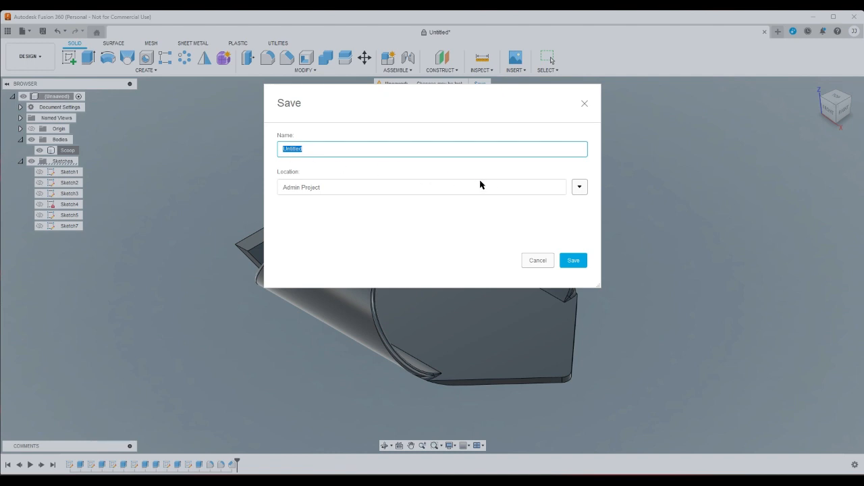
left_click(573, 260)
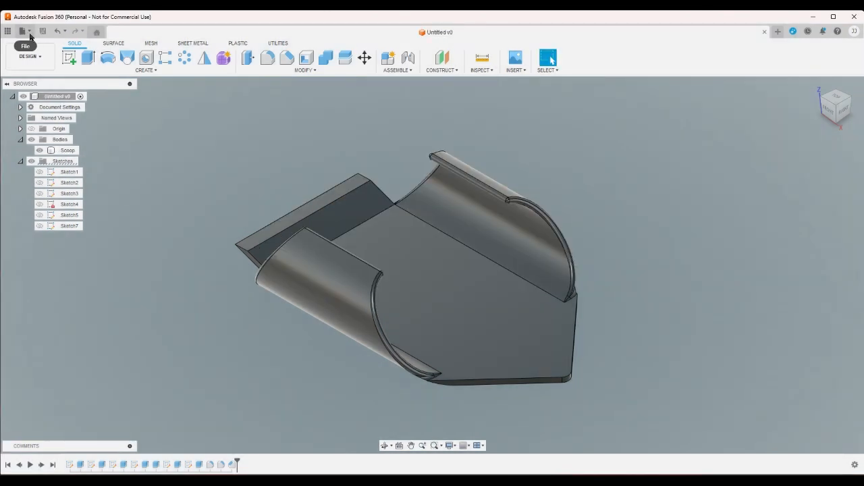
left_click(26, 31)
left_click(67, 126)
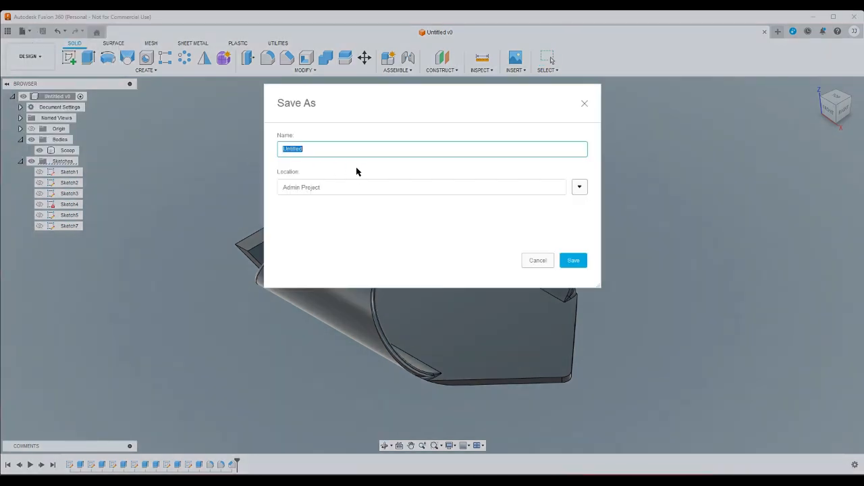
left_click(579, 189)
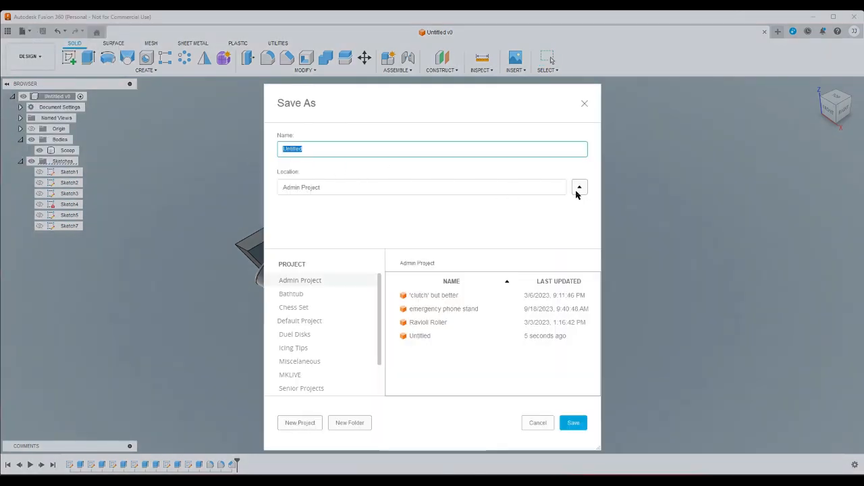
left_click(380, 343)
left_click_drag(380, 343, 384, 306)
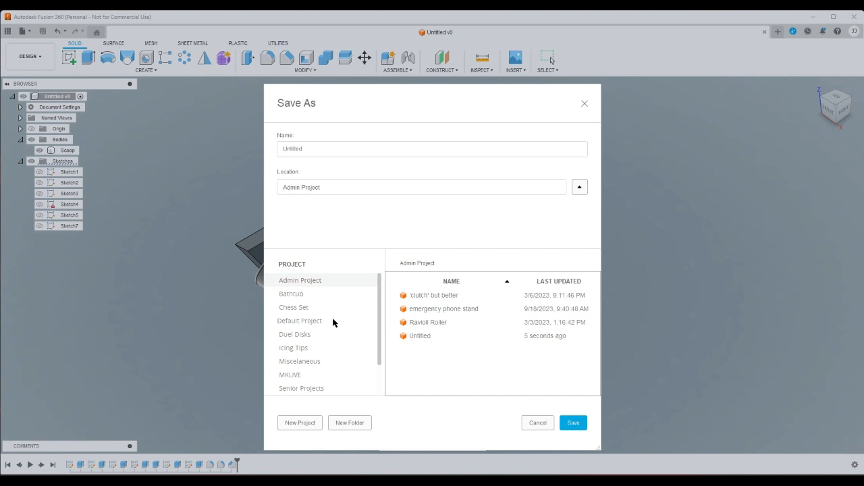
left_click(300, 361)
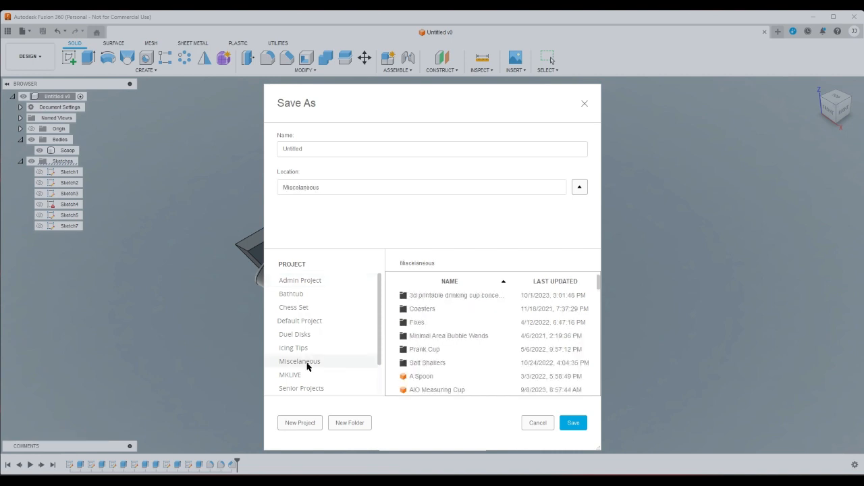
double_click(312, 148)
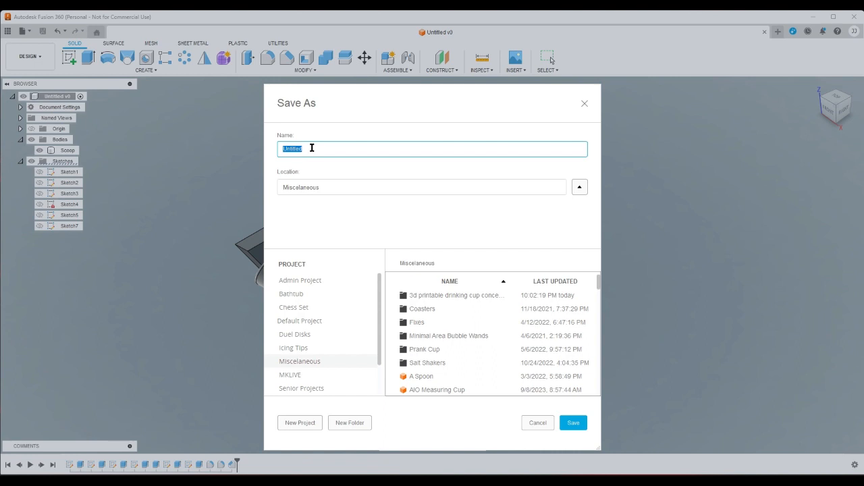
type("Fi")
left_click(565, 419)
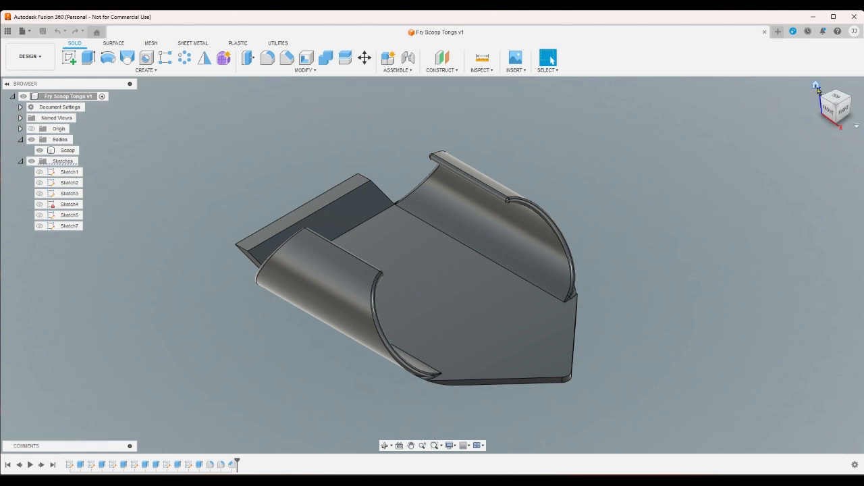
Step: Set up a mesh export of the Scoop body in 3MF format with Medium refinement
scroll(727, 235, "up", 2)
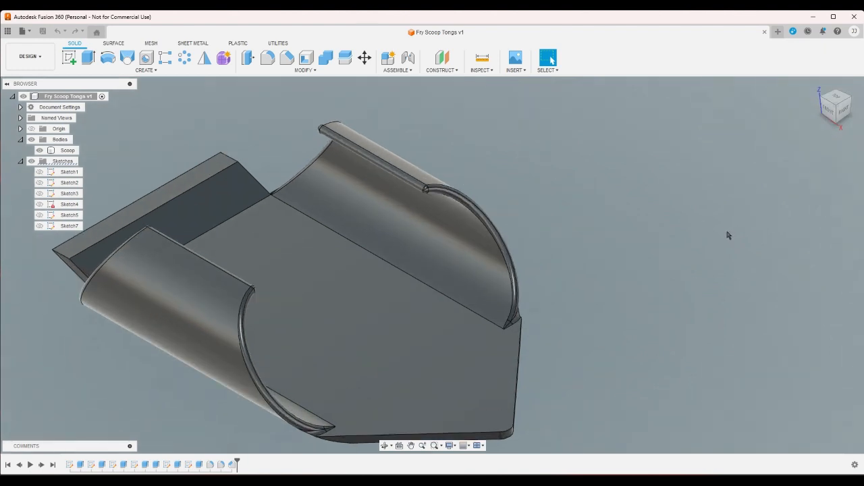
scroll(720, 245, "down", 2)
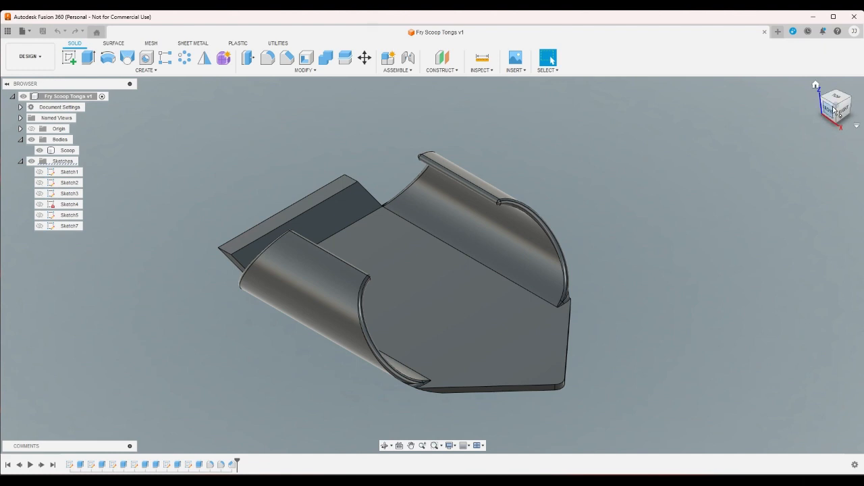
right_click(77, 156)
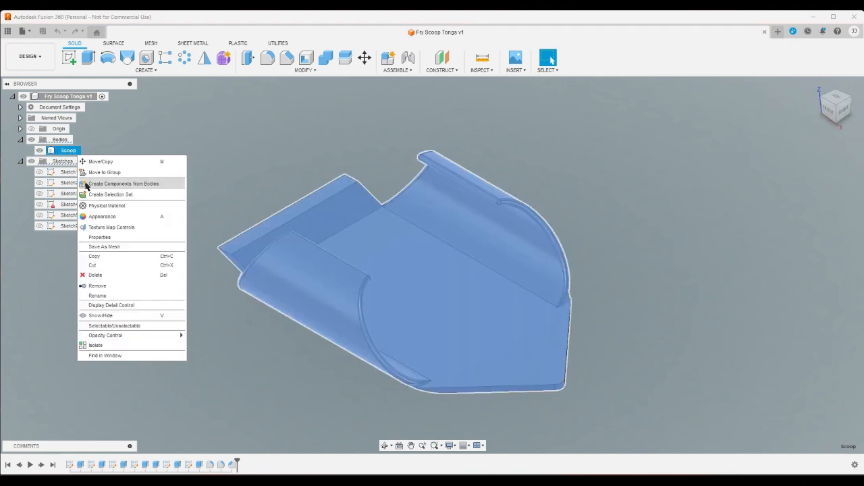
left_click(106, 247)
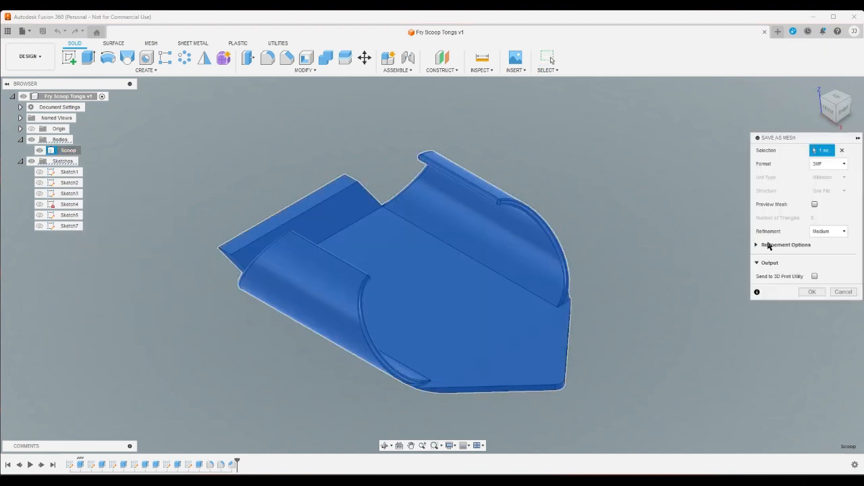
left_click(812, 292)
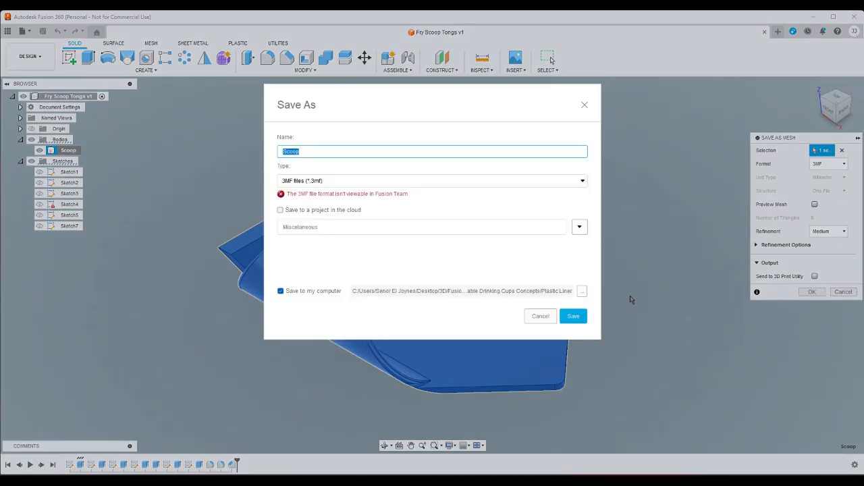
Step: Create a folder named Fry Scoop Tongs inside the computer's Fusion Exports > Miscelaneous folder for the mesh export
left_click(582, 291)
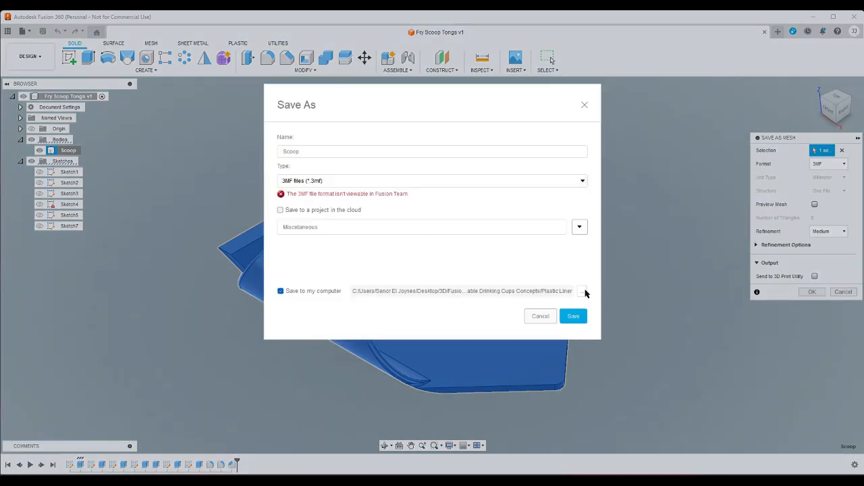
left_click(320, 110)
left_click(320, 110)
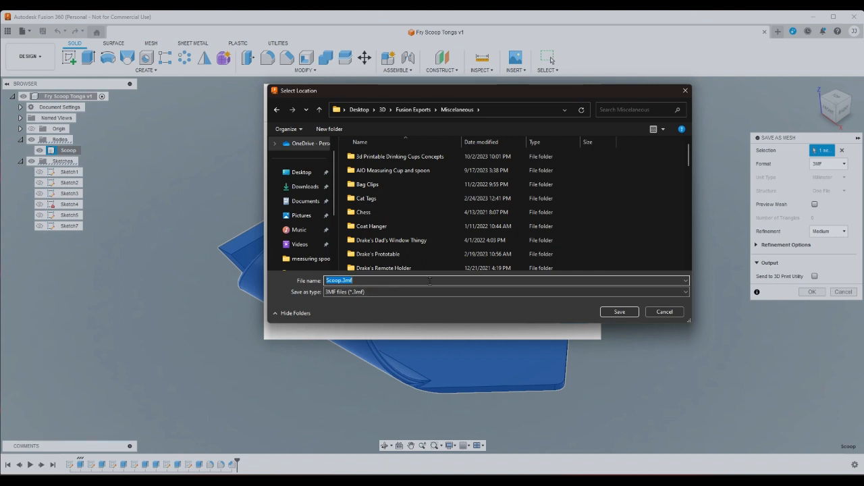
right_click(634, 231)
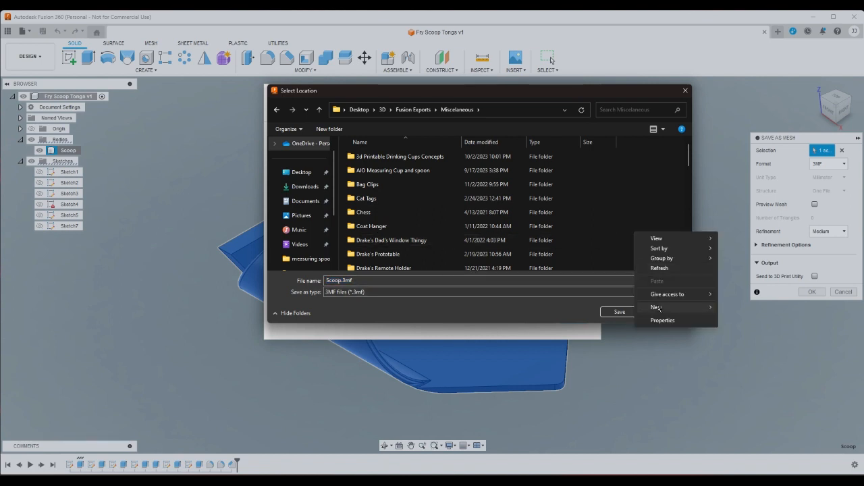
mouse_move(657, 308)
left_click(726, 309)
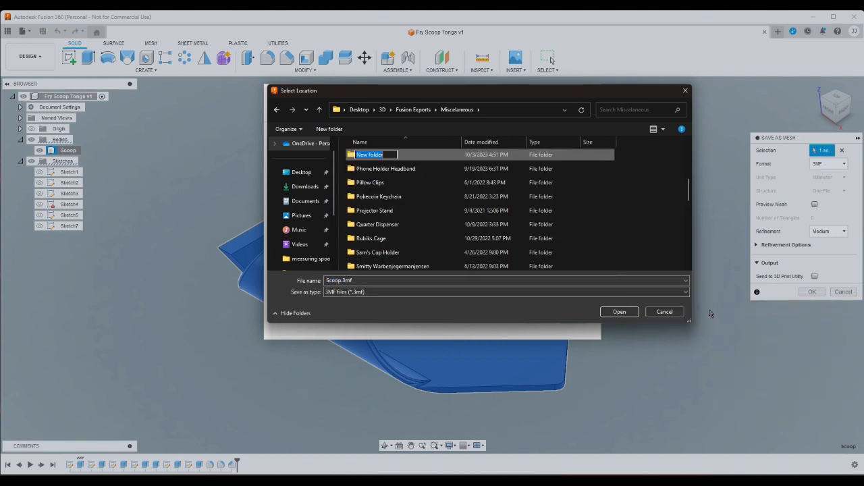
type("Fry")
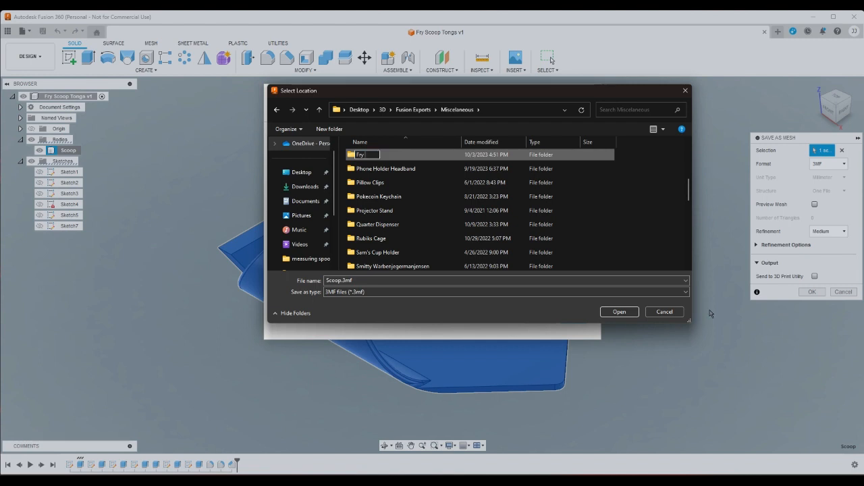
type(" Scoop Tongs")
key("Return")
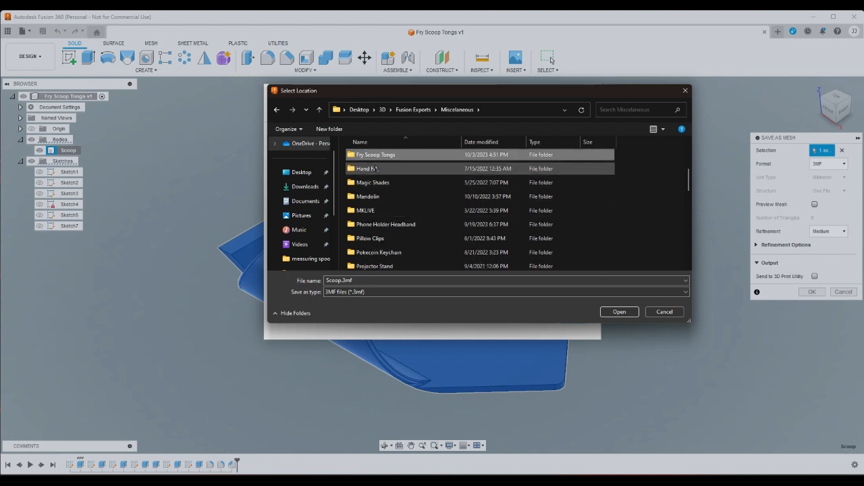
Step: Save the mesh as Scoop.3mf on the computer in the Fry Scoop Tongs folder
double_click(374, 156)
left_click(631, 311)
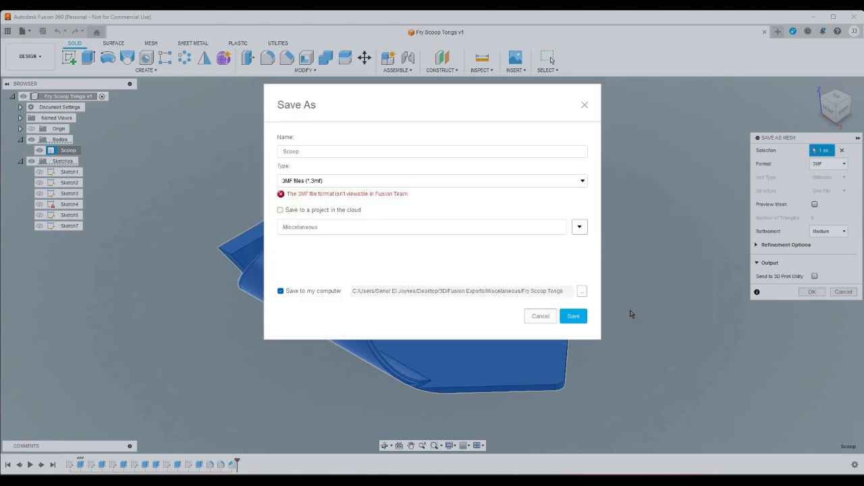
left_click(578, 316)
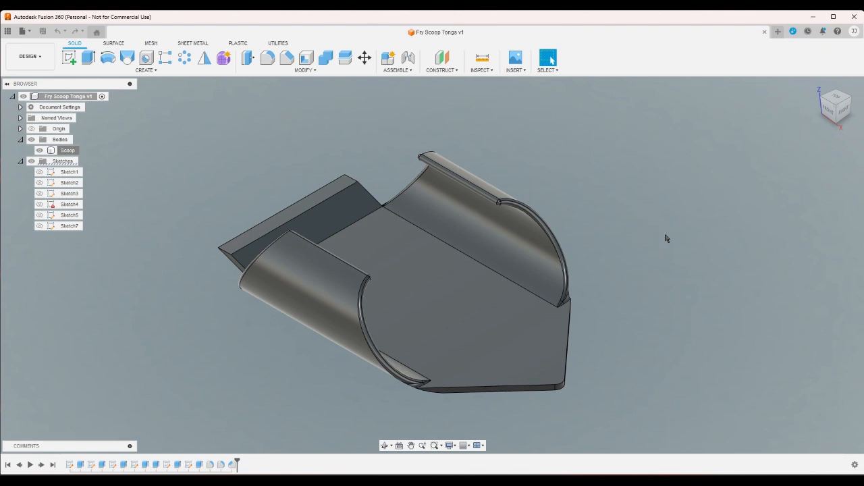
left_click_drag(648, 425, 712, 416)
left_click(712, 417)
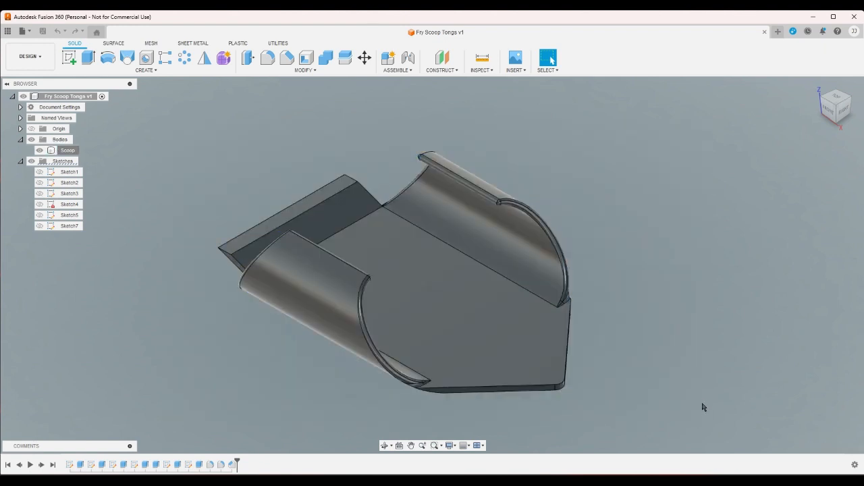